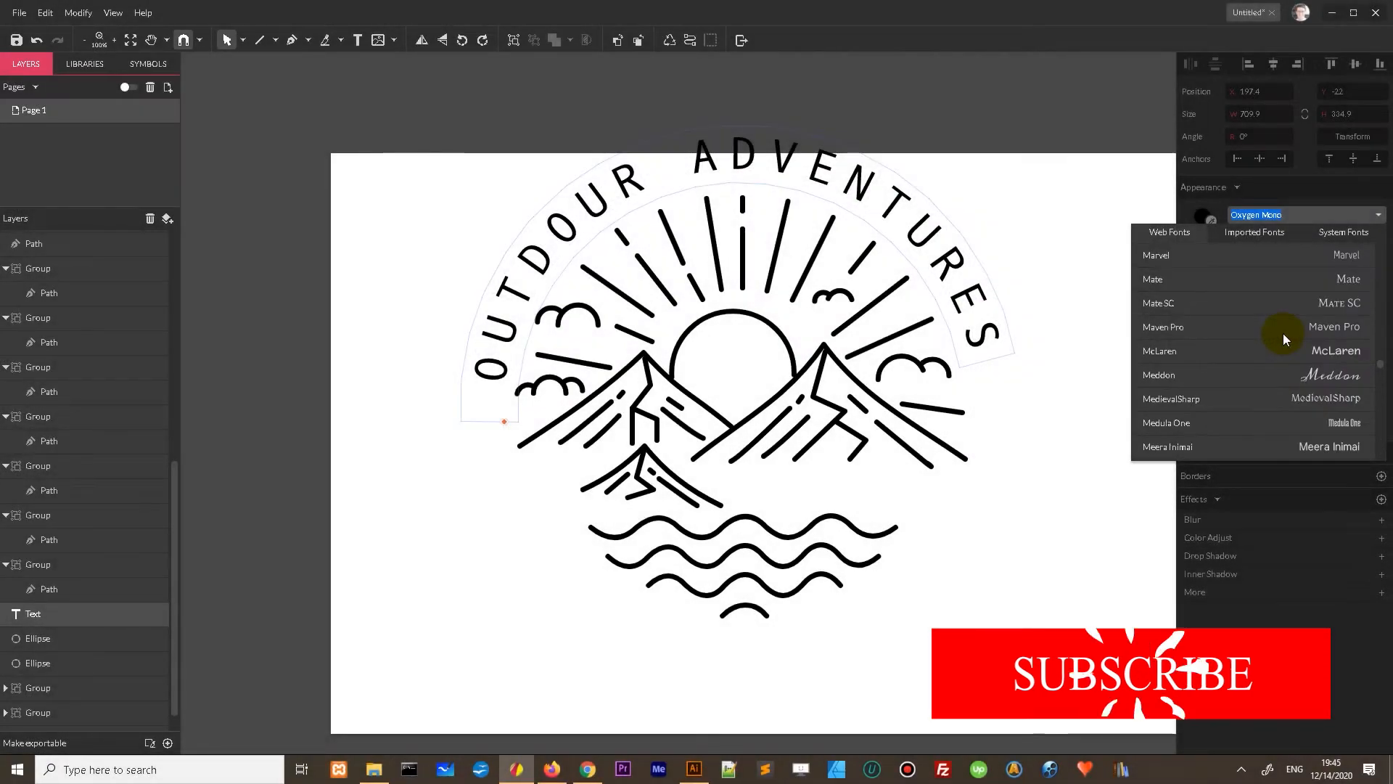
Step: Set the arched OUTDOUR ADVENTURES text to the Istok Web font in Bold weight
scroll(1312, 337, up, 12)
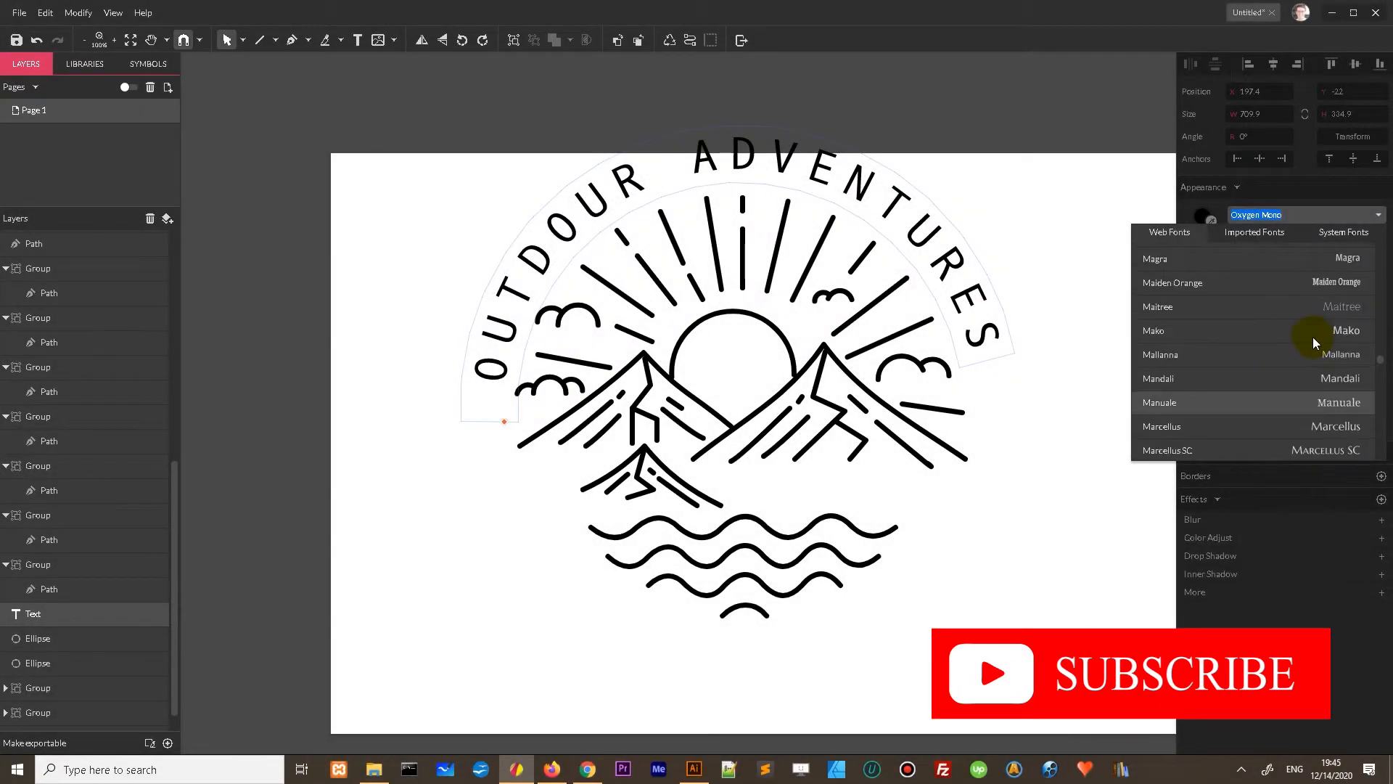
scroll(1369, 361, up, 3)
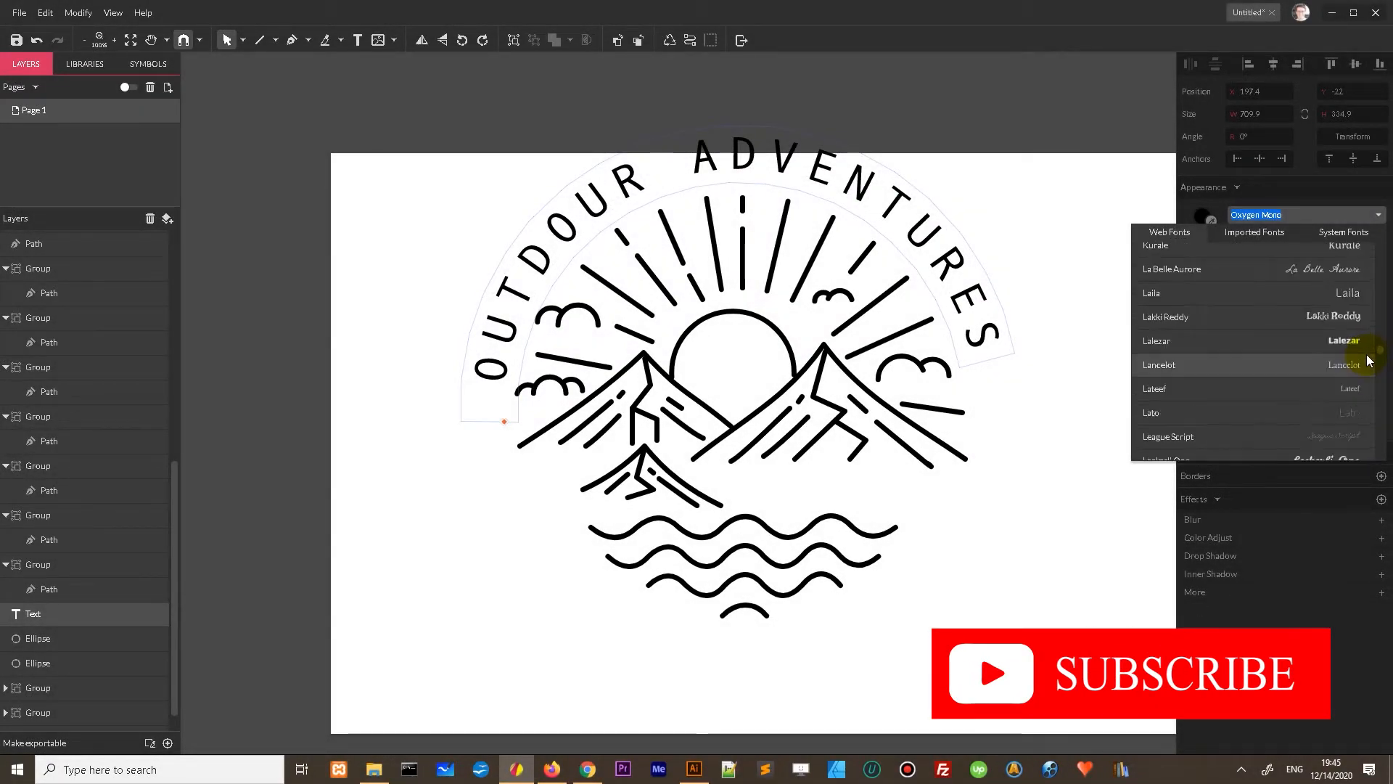
scroll(1361, 334, up, 9)
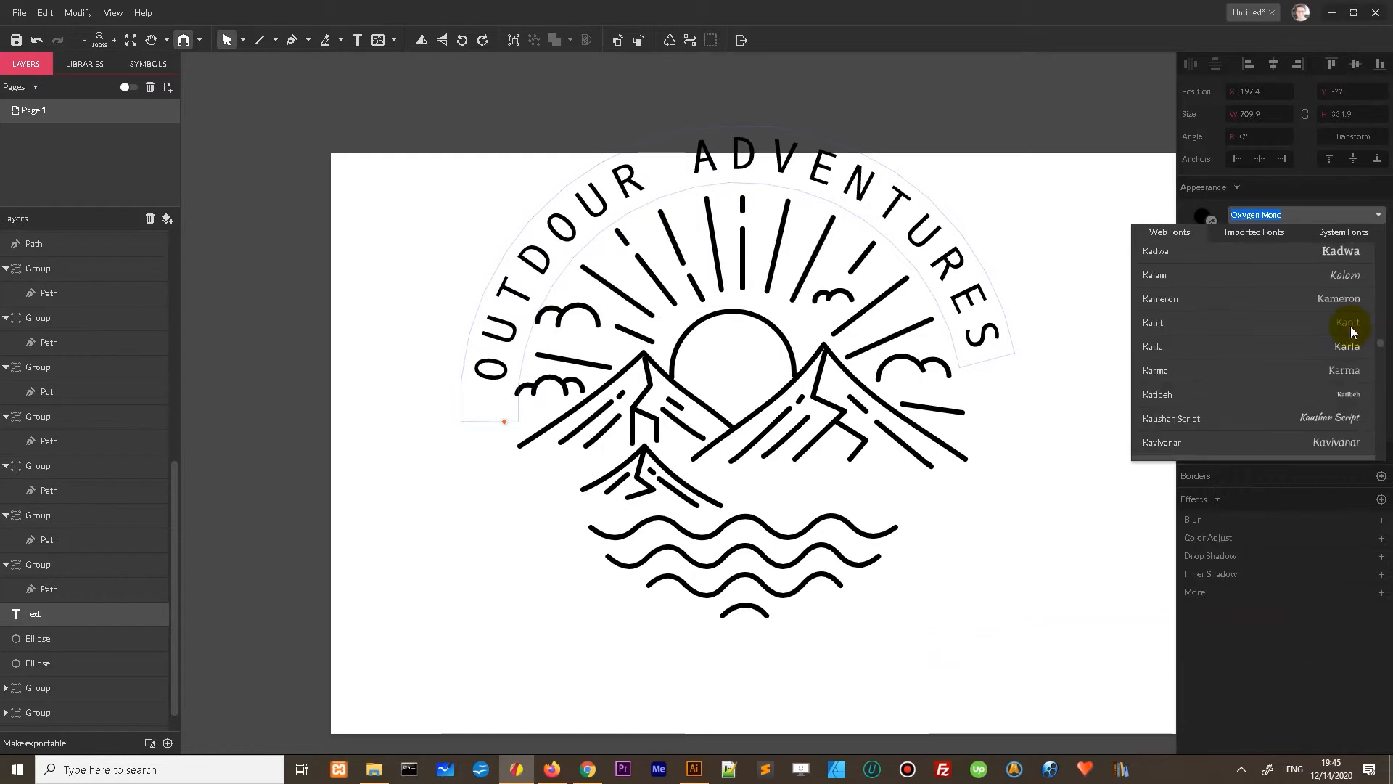
scroll(1351, 325, up, 5)
click(1355, 259)
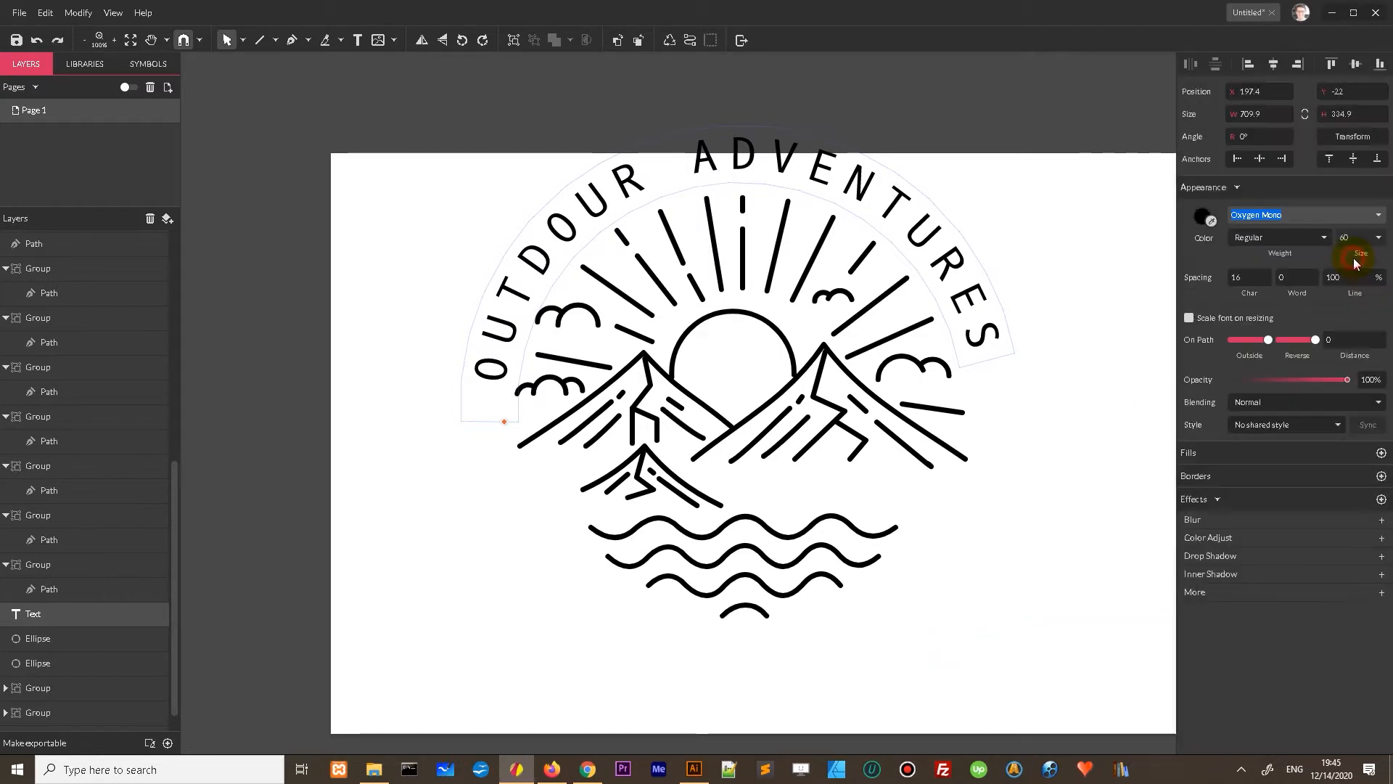
click(1251, 237)
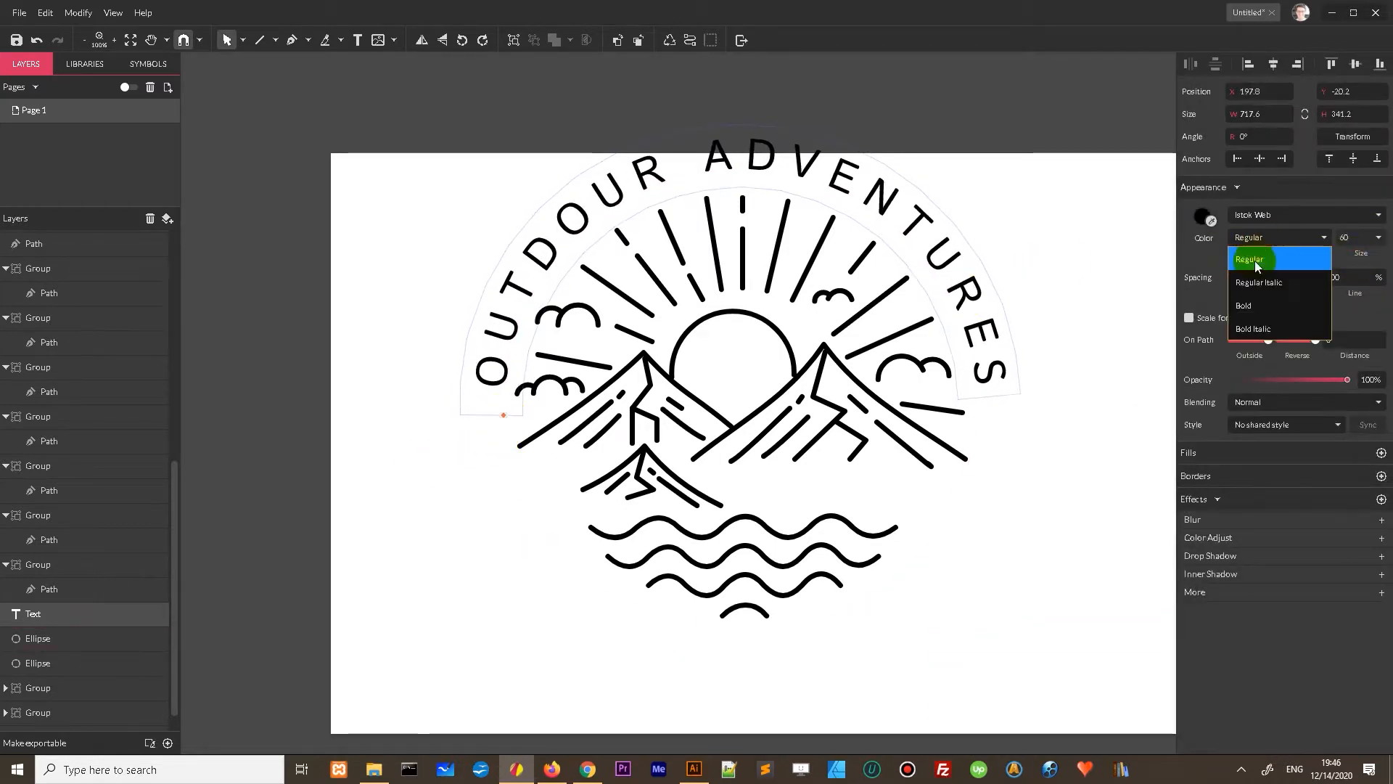
click(1259, 301)
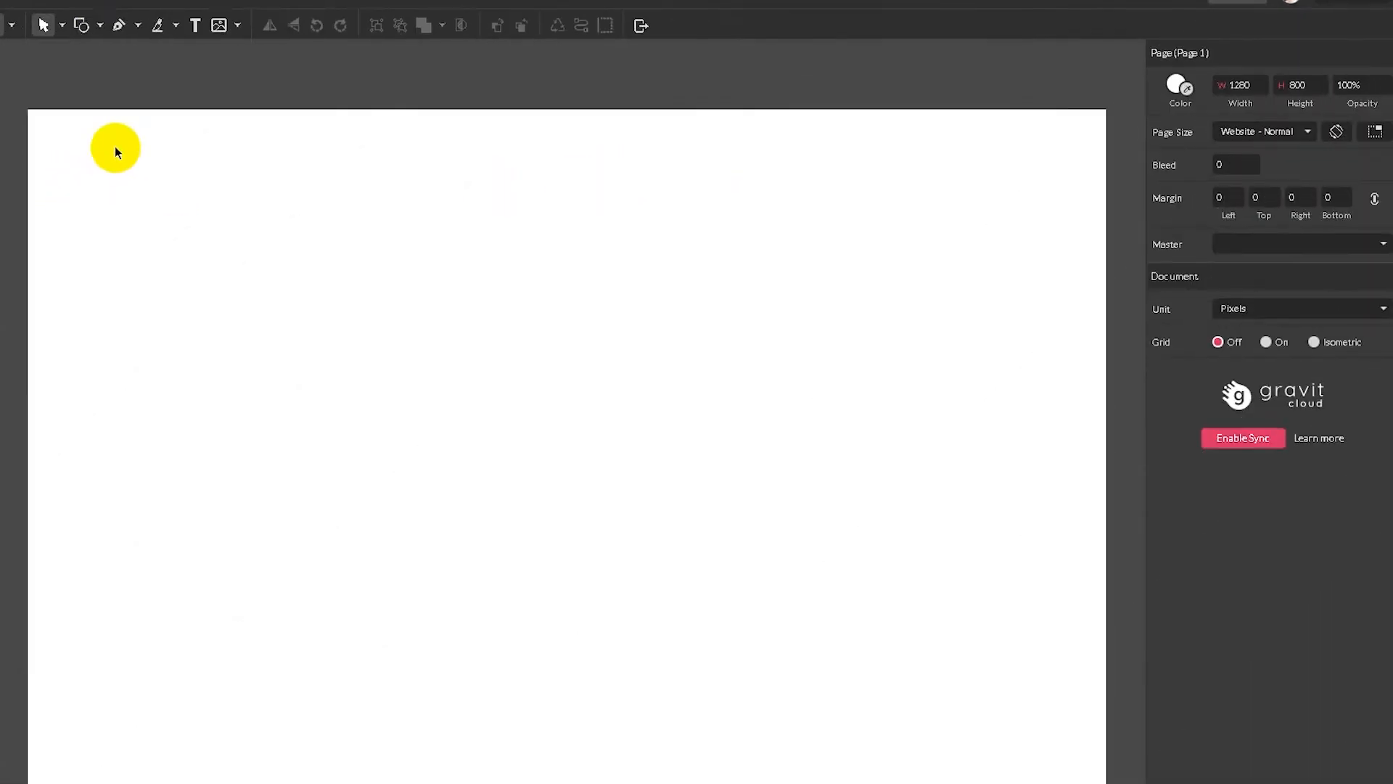
Step: Draw a triangle about 332 px wide near the page centre and flatten it to about 193 px high
click(101, 26)
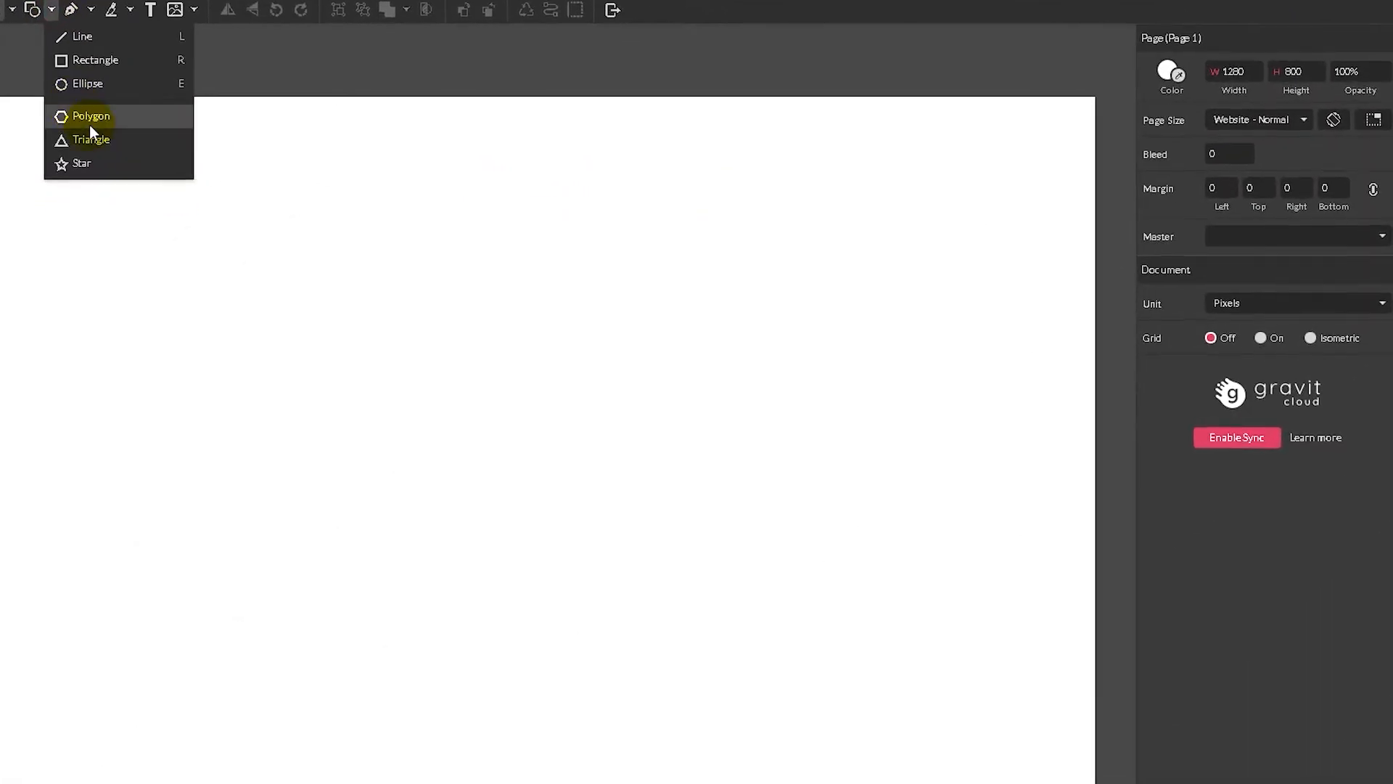
click(73, 135)
drag(515, 379, 664, 501)
drag(663, 207, 655, 213)
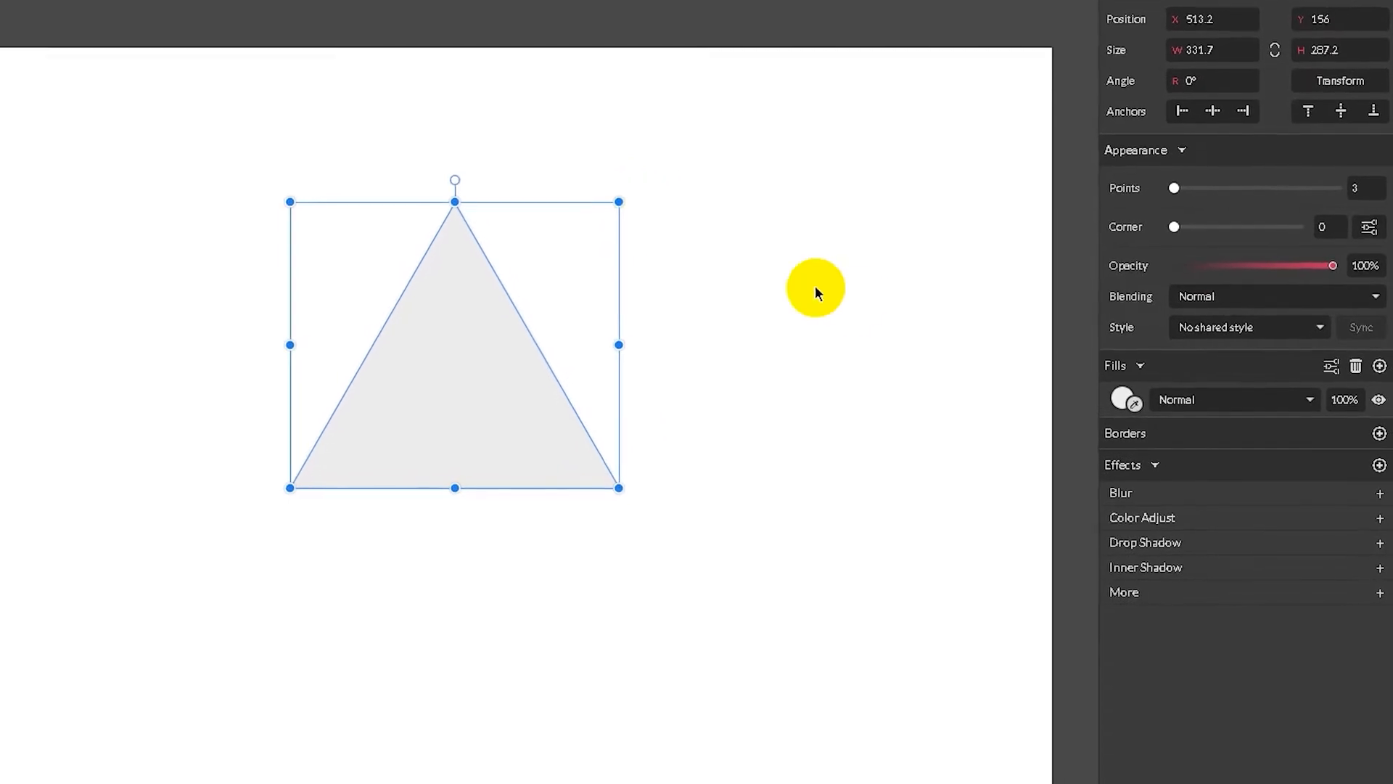
drag(440, 197, 440, 293)
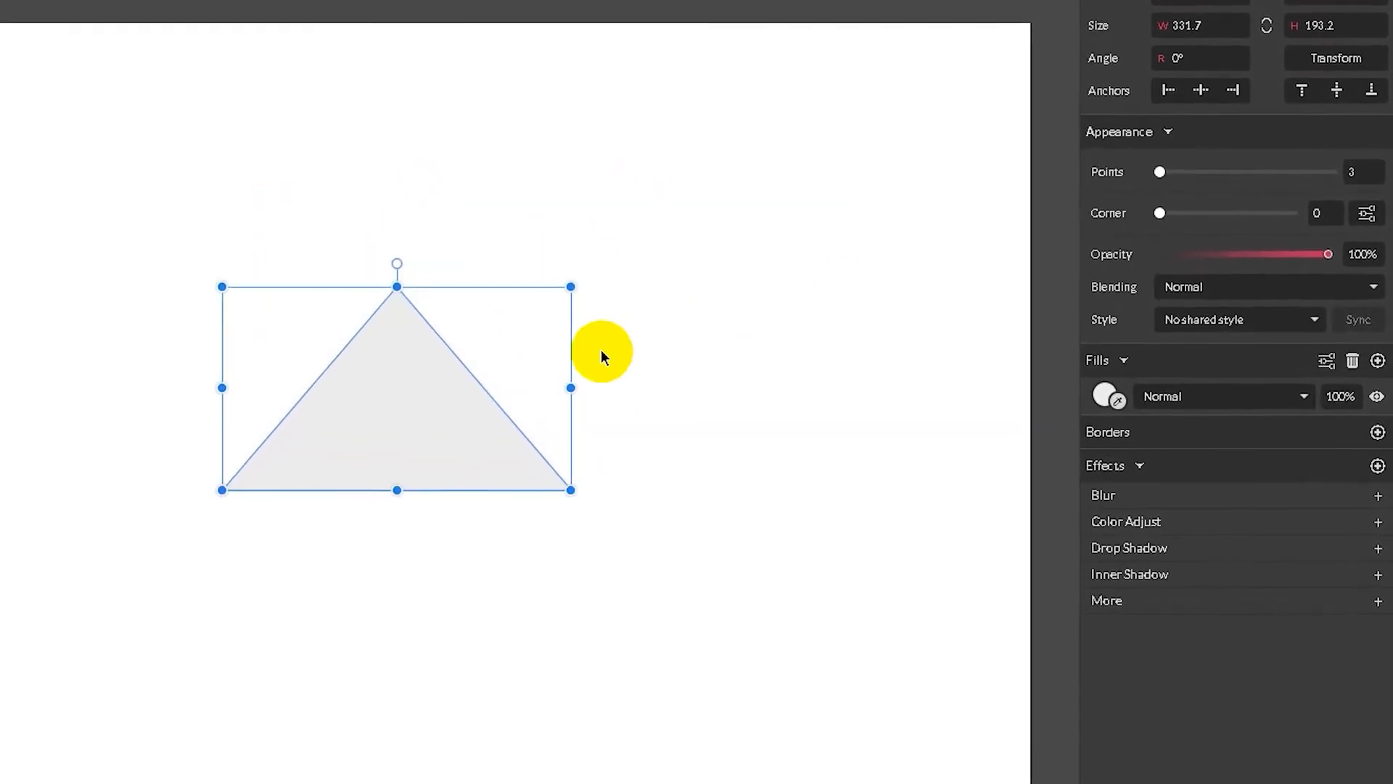
Step: Remove the triangle's fill and give it a black border with a width of 7
click(1351, 359)
click(1375, 392)
click(1129, 427)
key(Up)
key(Up)
key(Up)
key(Up)
key(Up)
key(Up)
key(Up)
key(Up)
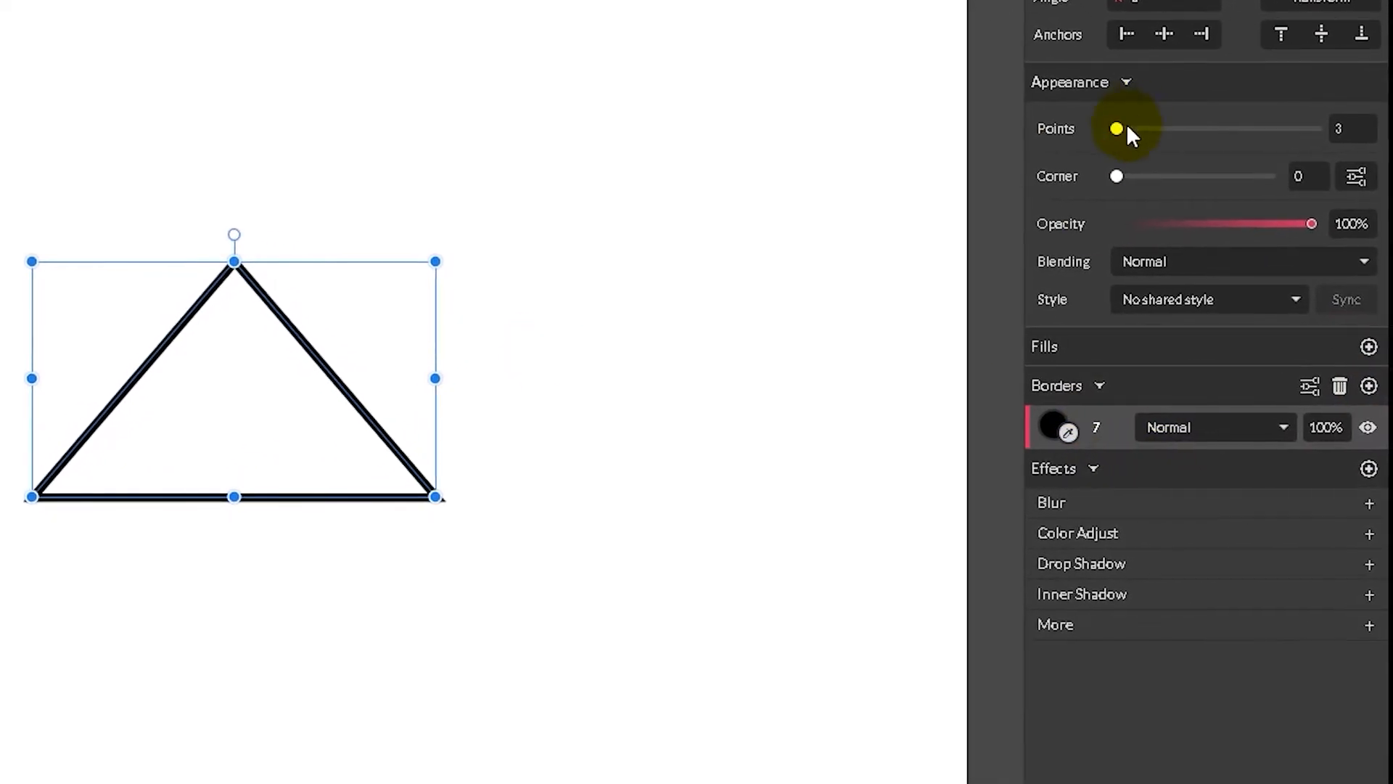
Step: Set the triangle's border ends and joints to Round
click(646, 336)
click(222, 498)
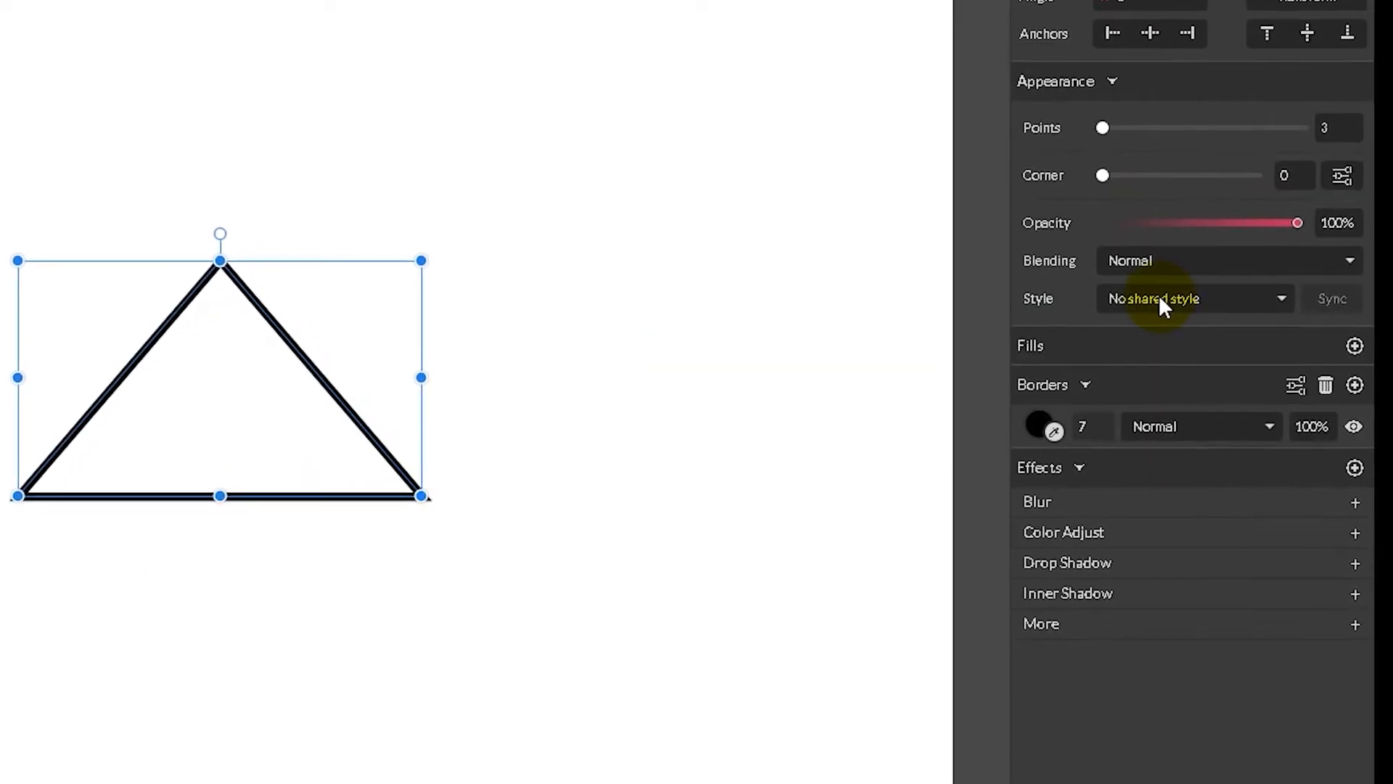
click(1293, 382)
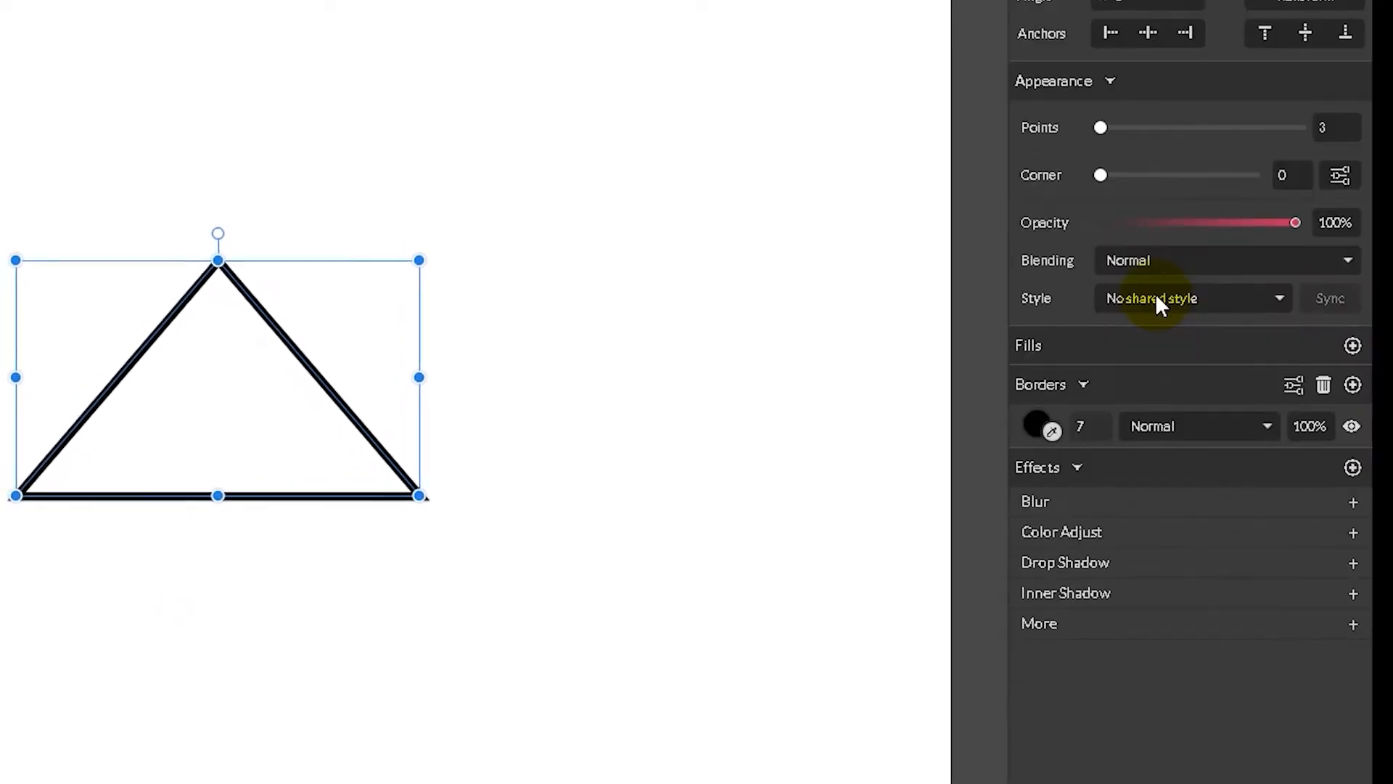
click(1293, 384)
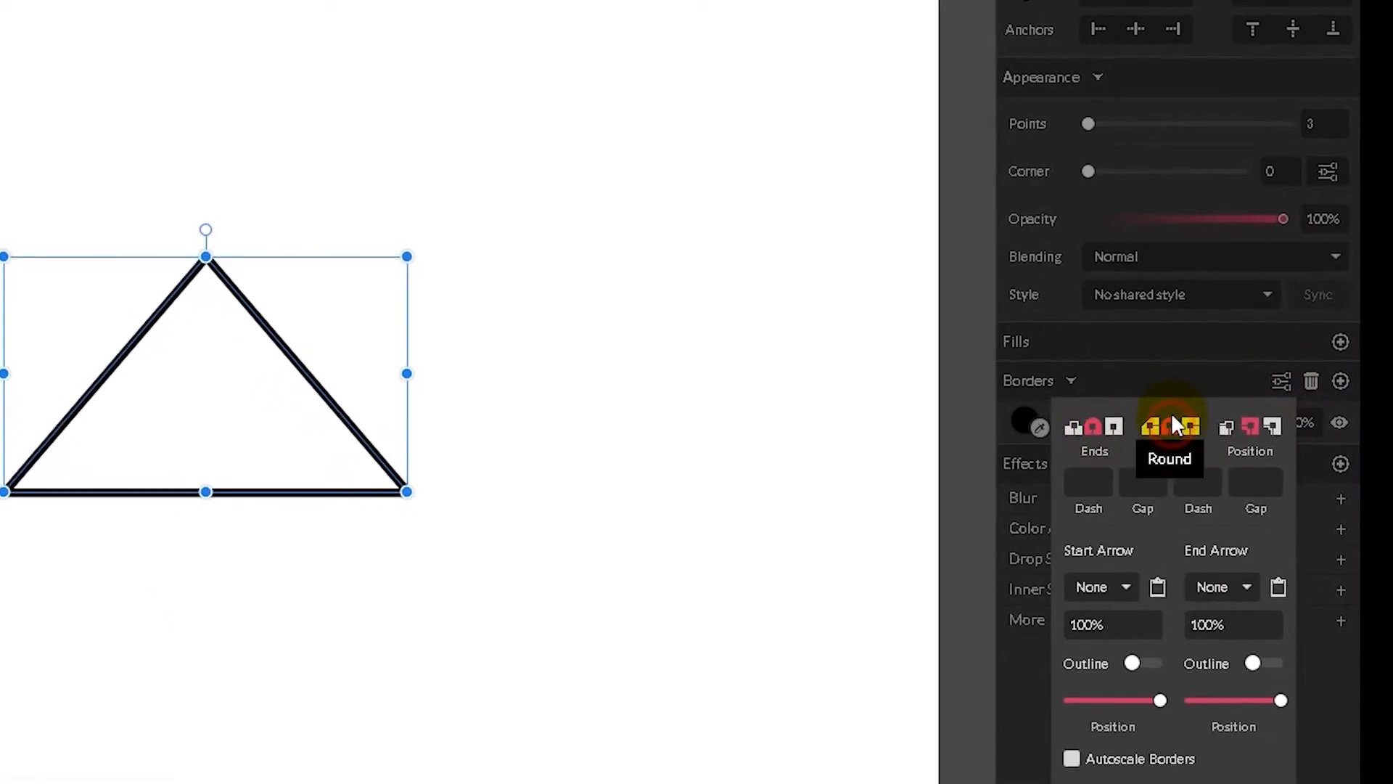
click(1233, 339)
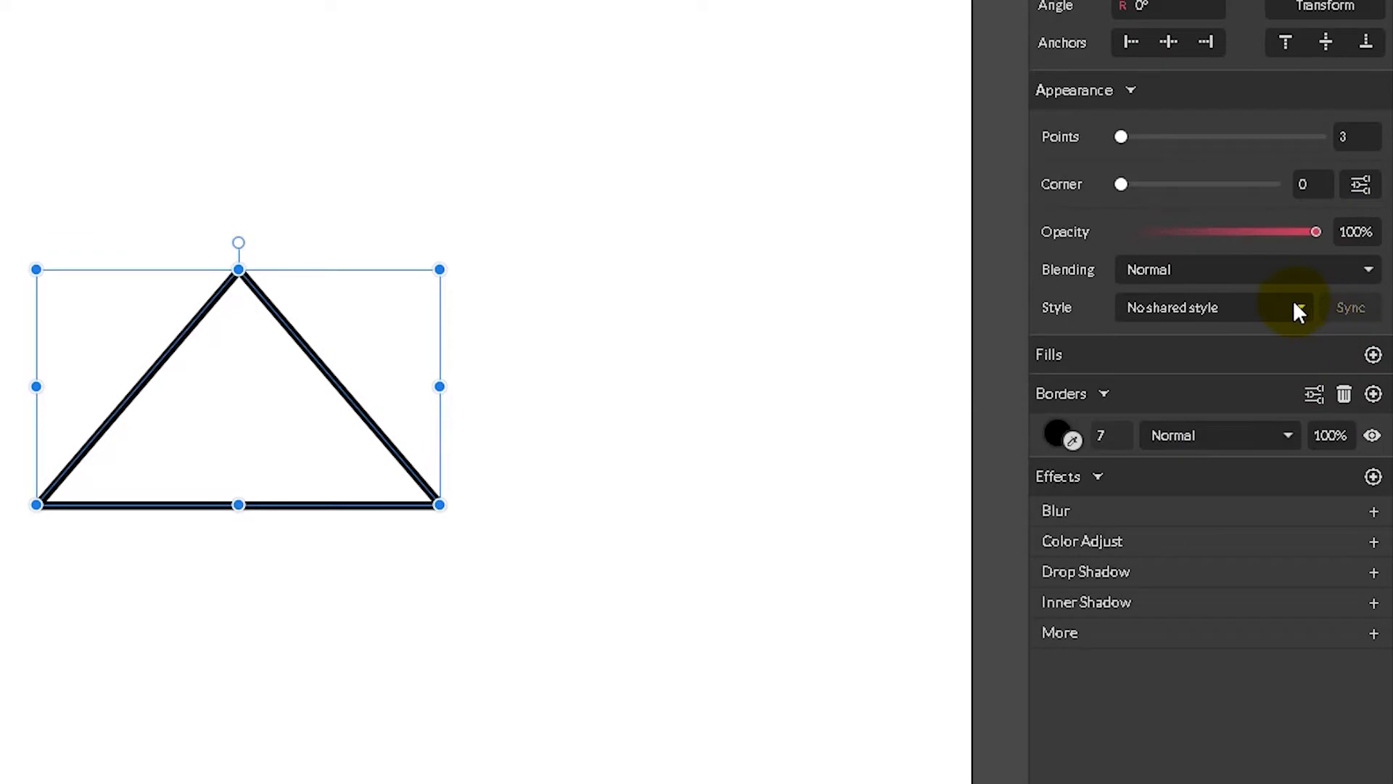
Step: Save the triangle's appearance as a new shared style named "stroke", including style, fill, border and effects
click(1299, 309)
click(1179, 386)
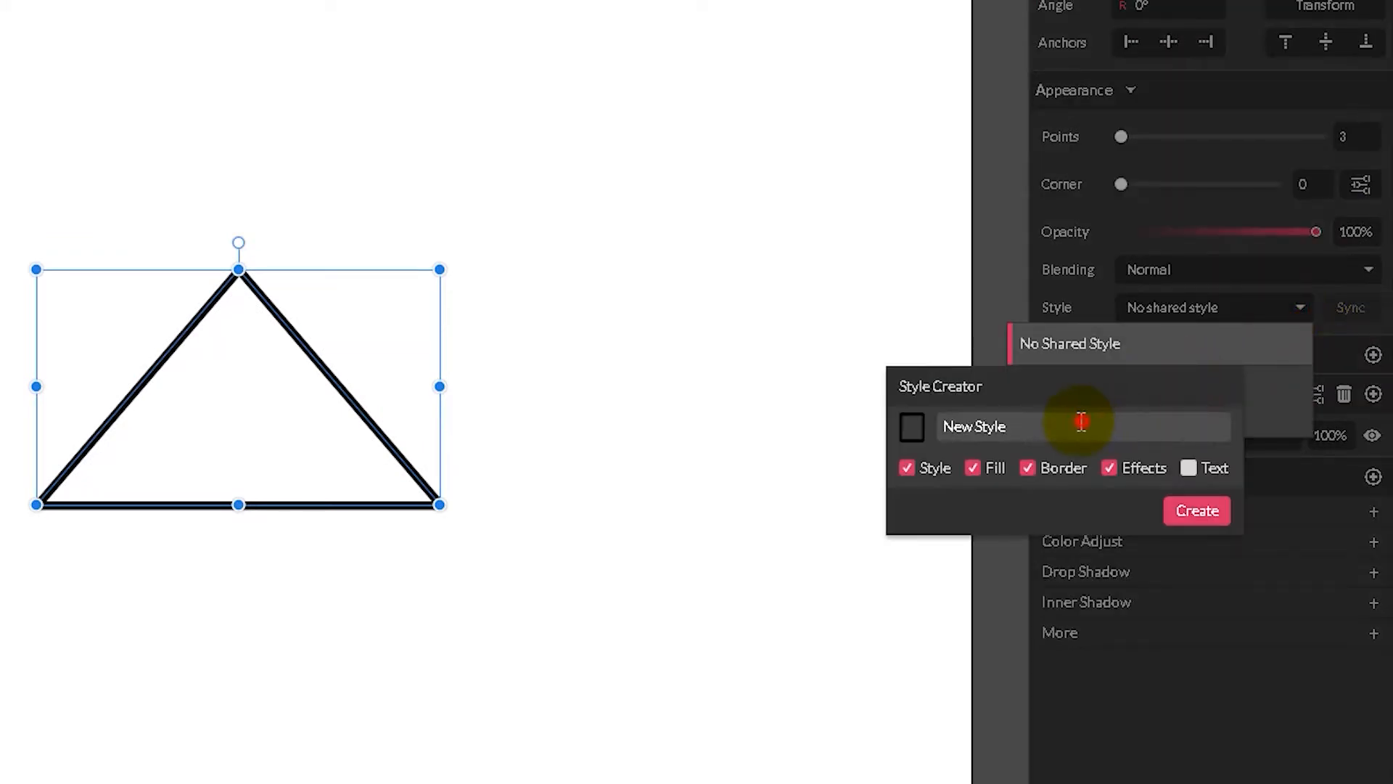
key(BackSpace)
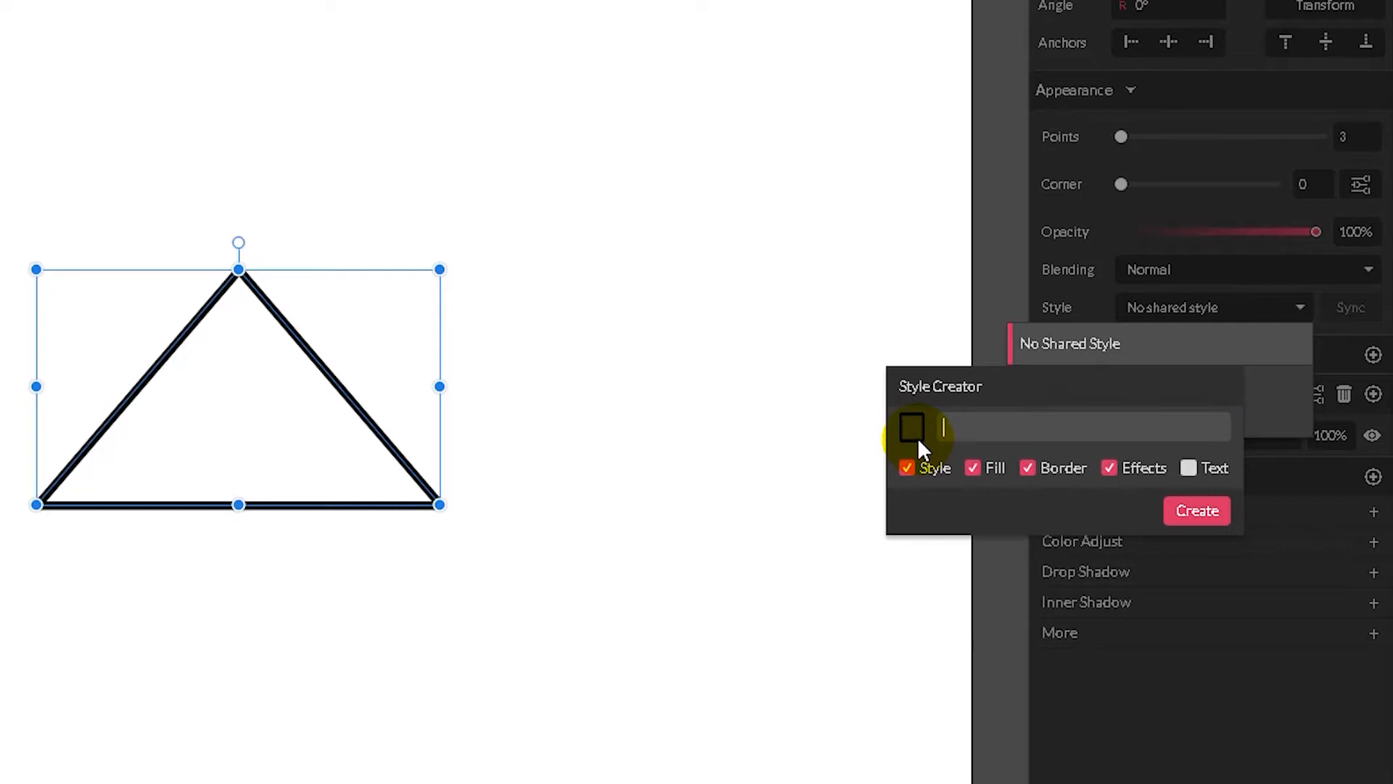
text(stroke)
key(BackSpace)
key(BackSpace)
key(BackSpace)
key(BackSpace)
key(BackSpace)
key(BackSpace)
text(str)
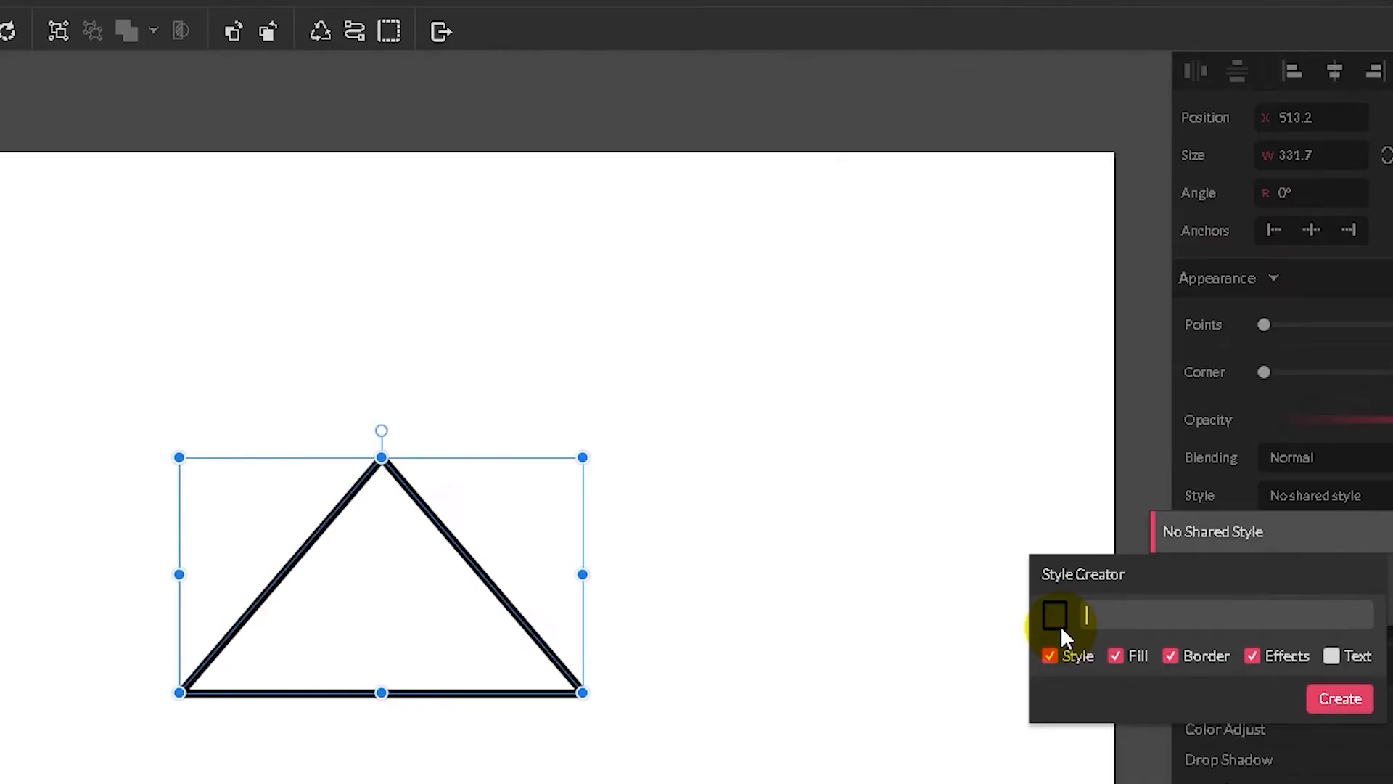
text(stroke)
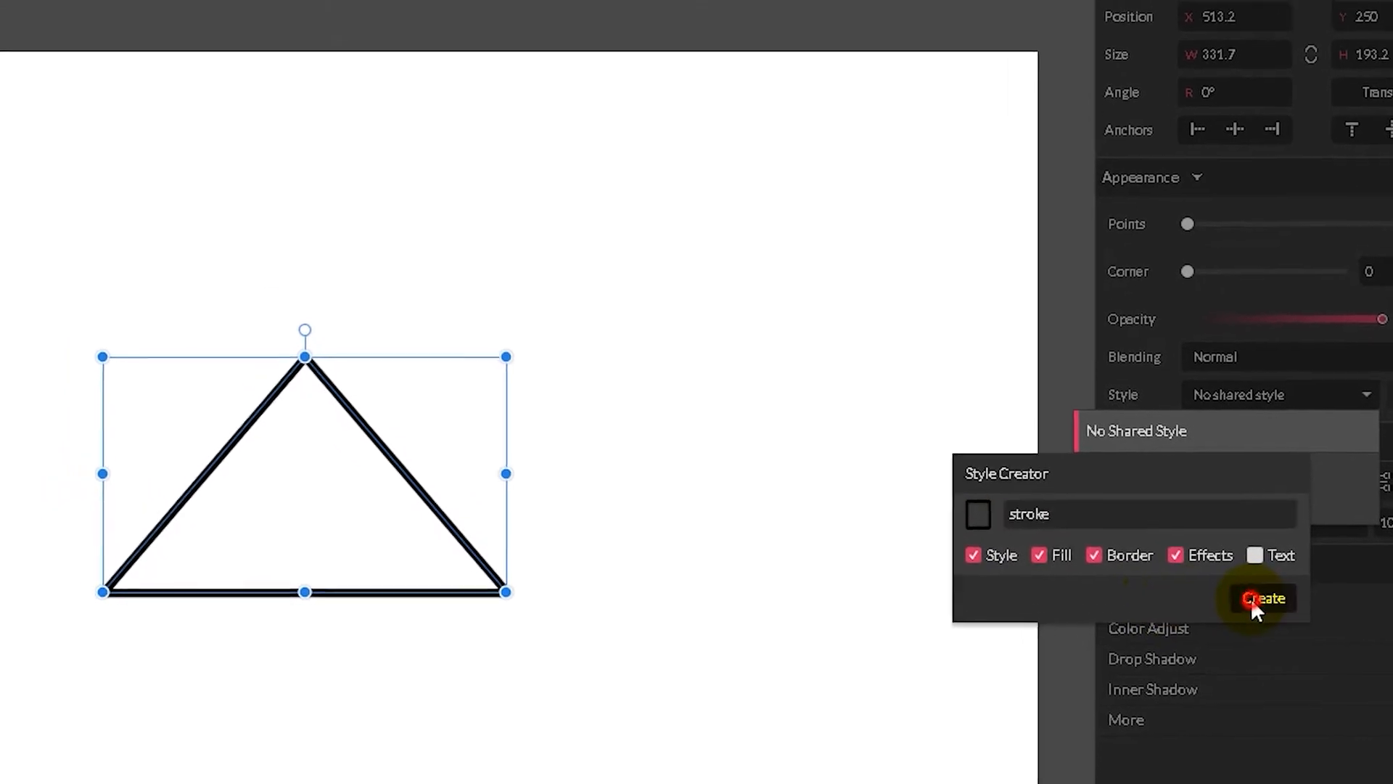
click(1197, 517)
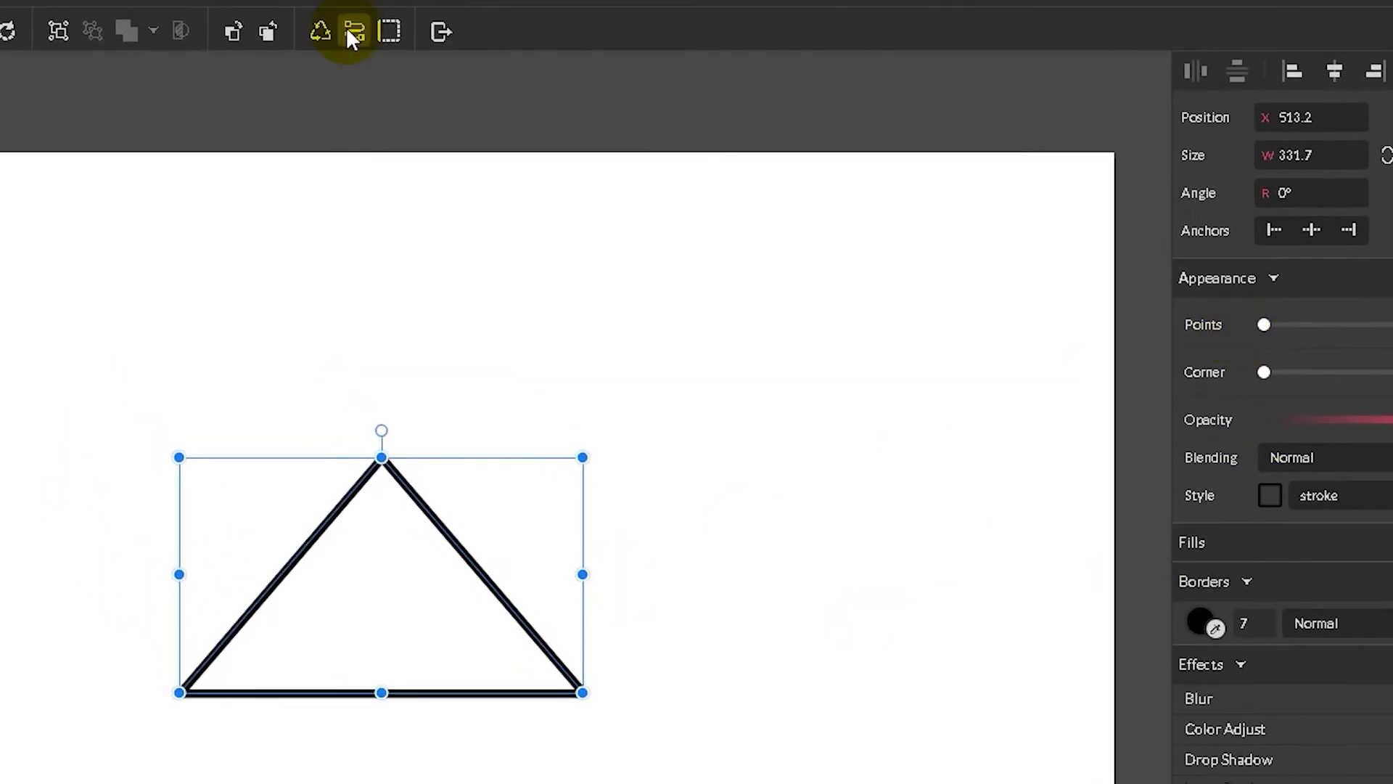
Step: Convert the triangle to an open path and delete the nodes at its lower-right corner and the middle of its base
click(349, 32)
click(1192, 325)
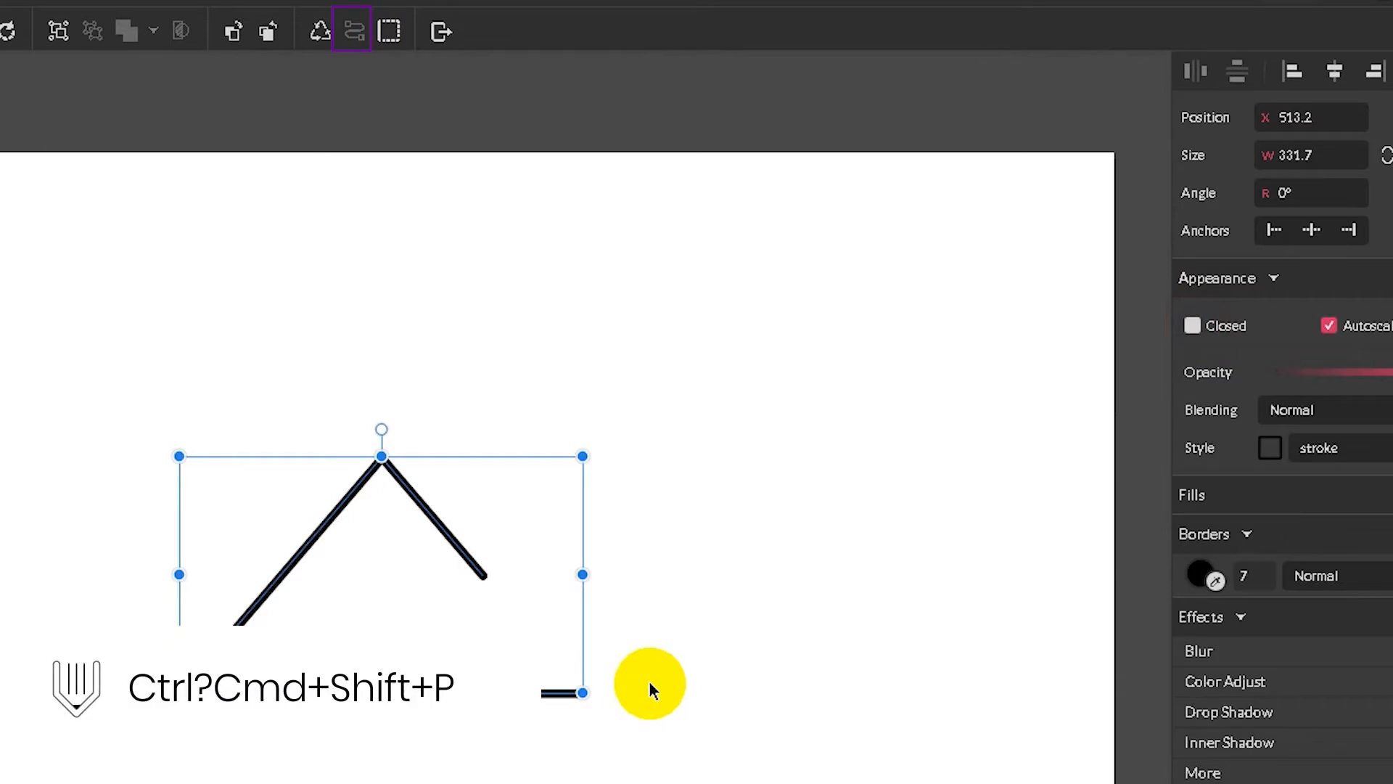
key(d)
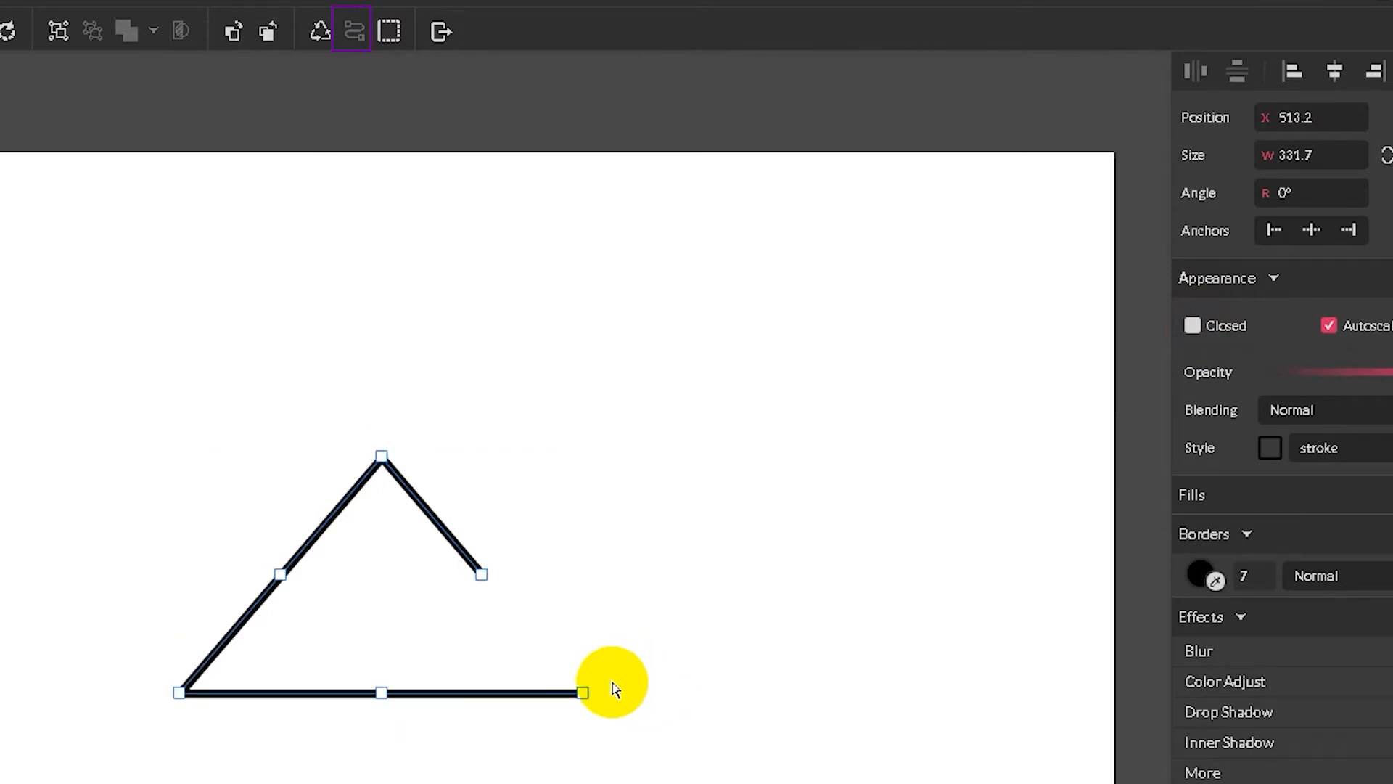
click(583, 693)
key(Delete)
drag(450, 675, 319, 736)
key(Delete)
Step: Extend the path's free end to the lower right, bend both mountain slopes inward and lower the peak slightly
drag(485, 578, 606, 697)
drag(490, 581, 482, 581)
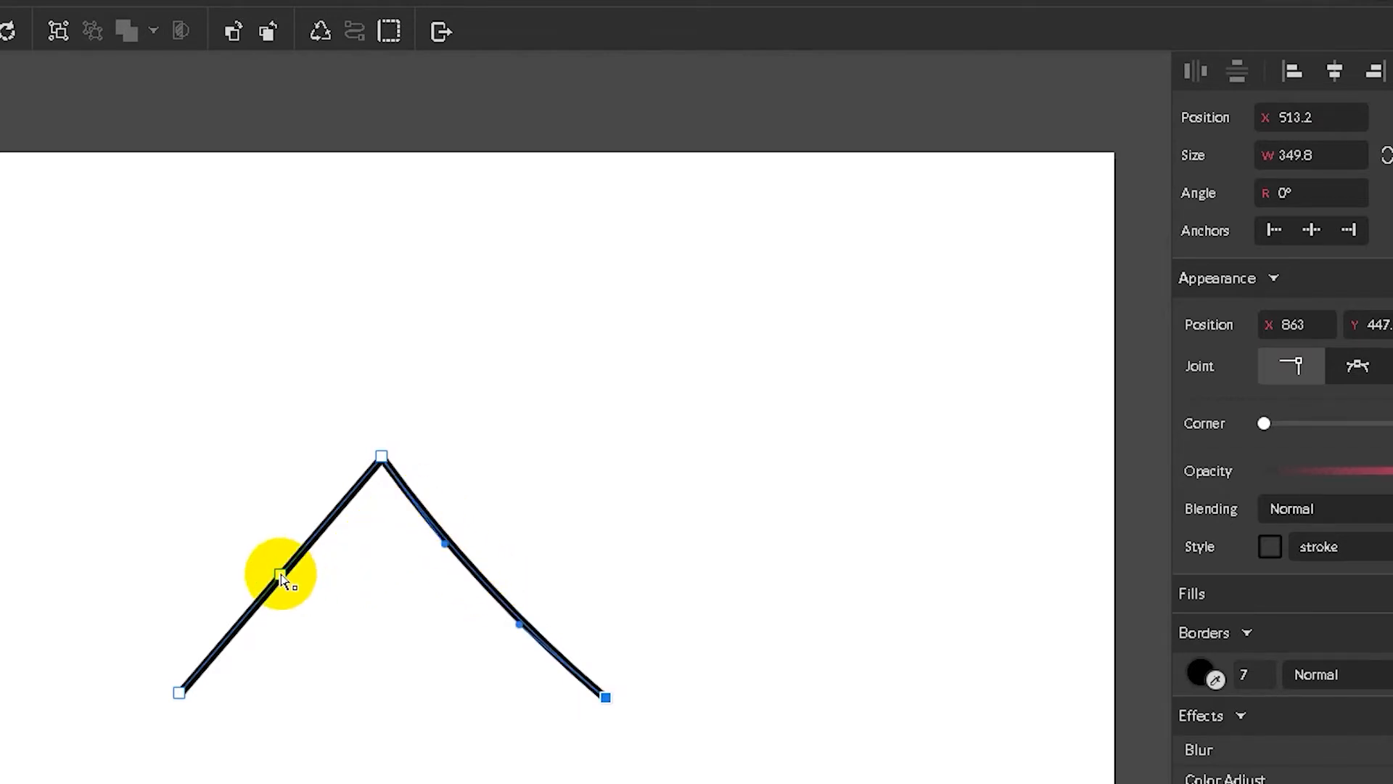
key(ctrl+z)
drag(281, 575, 290, 585)
click(384, 457)
drag(384, 458, 383, 473)
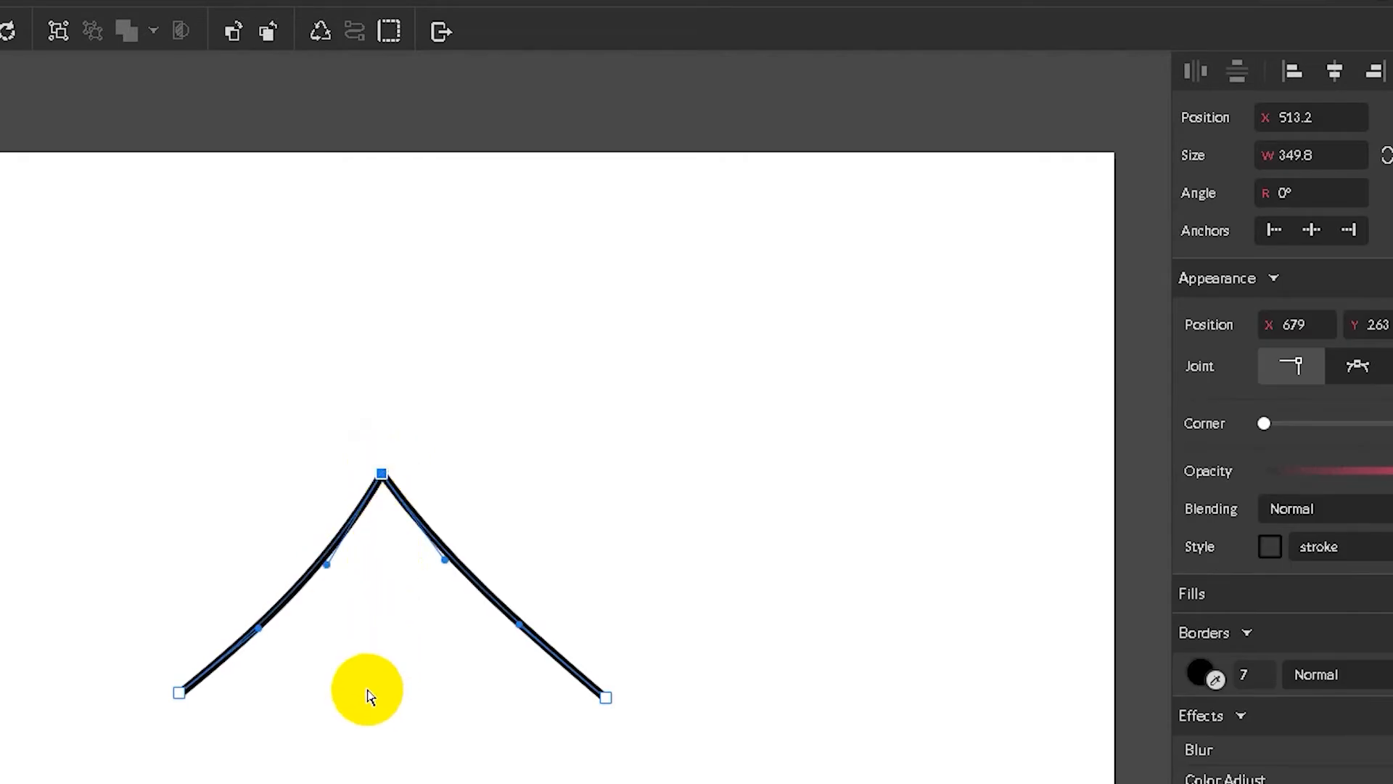
click(373, 689)
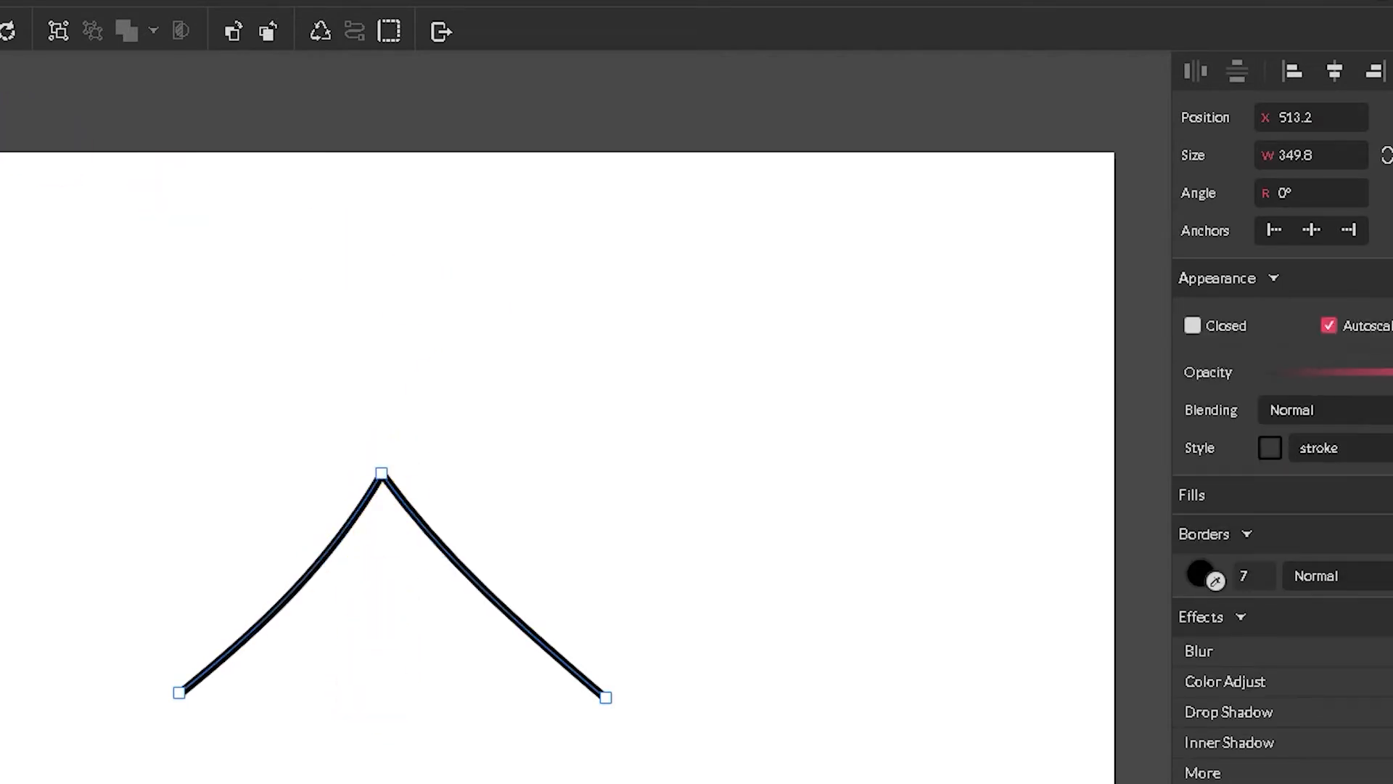
Step: Draw a zigzag ridge line about 53 by 180 px down from the mountain's peak and apply the "stroke" style
click(381, 473)
click(359, 570)
click(425, 596)
click(359, 692)
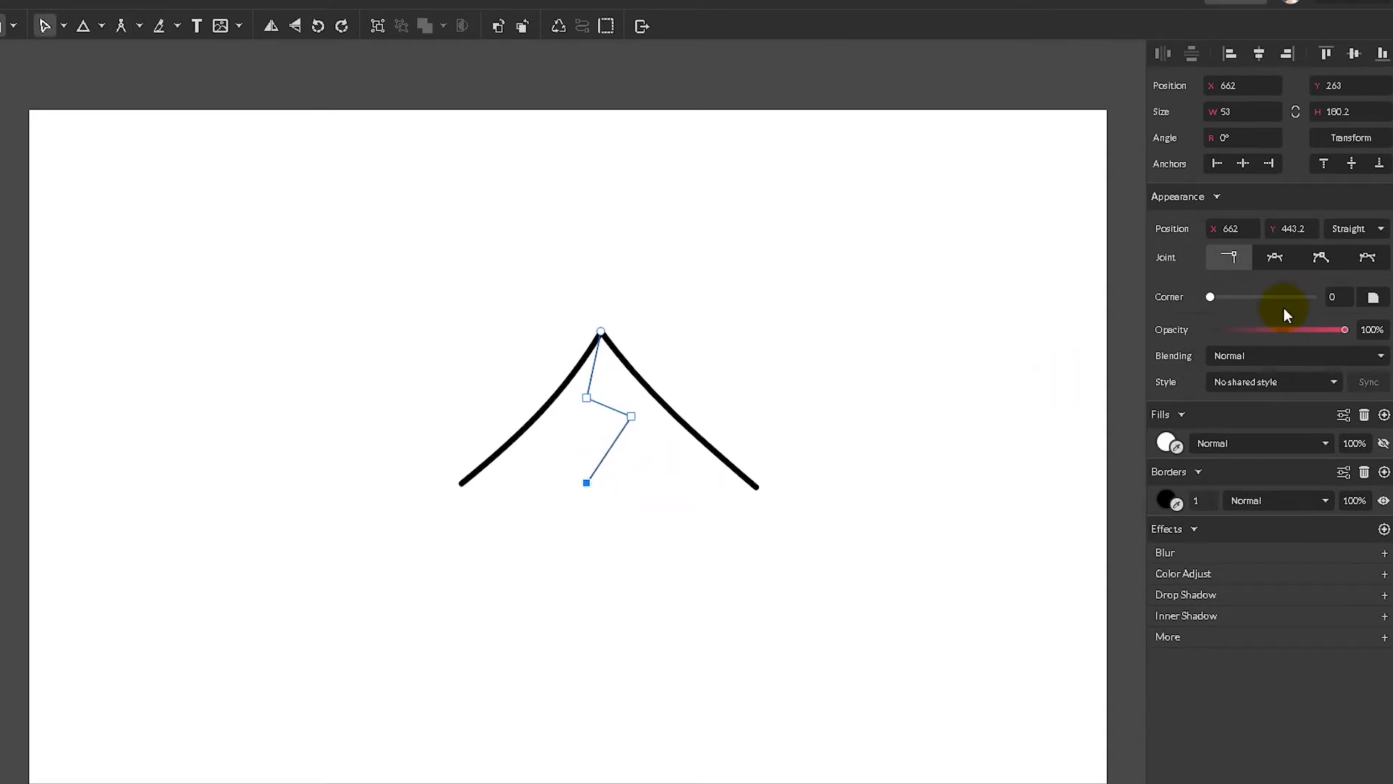
click(1275, 381)
click(1262, 417)
Step: Raise both lower ends of the mountain outline slightly and adjust the ridge line's nodes to refine its zigzag
click(687, 515)
drag(461, 484, 460, 470)
drag(756, 487, 759, 469)
click(3, 385)
drag(588, 397, 587, 392)
drag(602, 334, 603, 340)
click(642, 346)
drag(631, 417, 624, 408)
drag(586, 484, 575, 476)
click(579, 480)
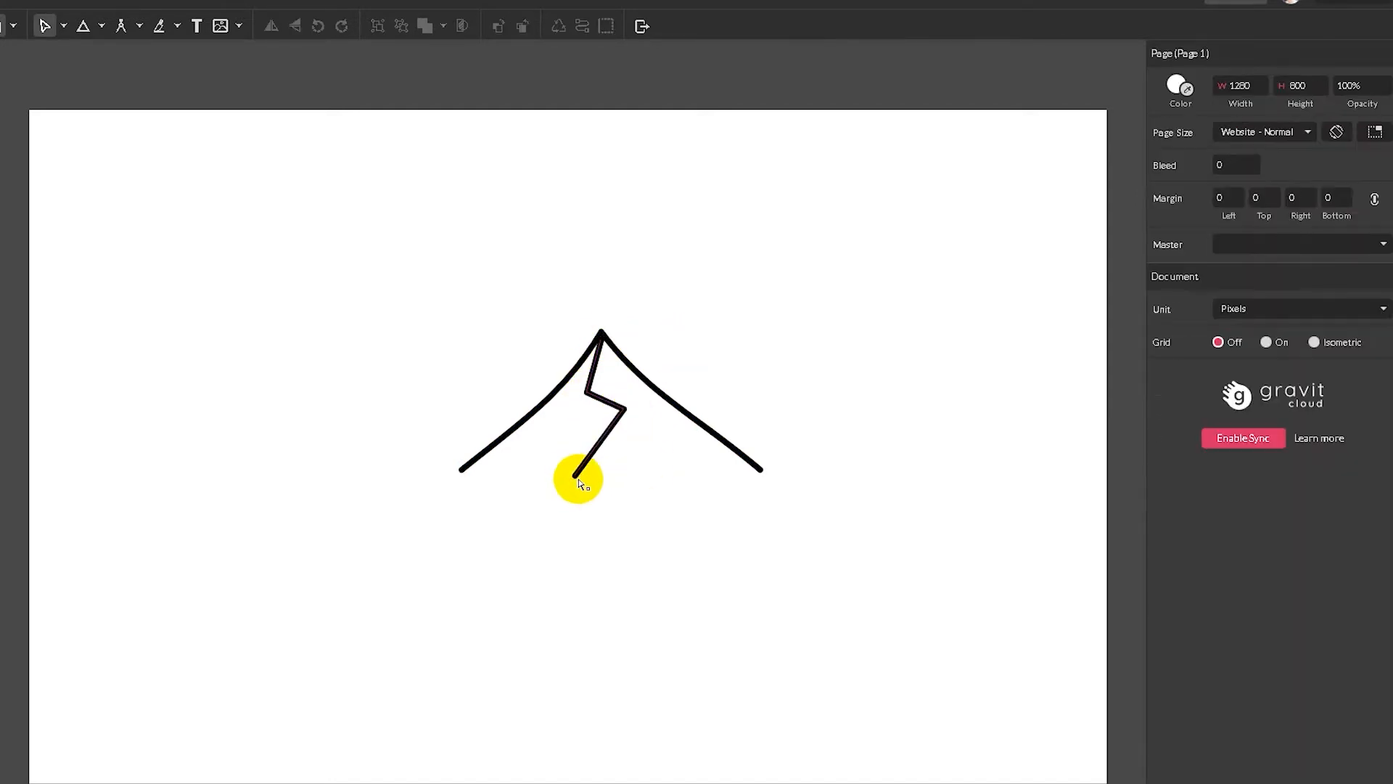
Step: Draw an angled branch about 40 by 51 px off the lower ridge with the Pen tool, remove its fill and thicken its border
click(101, 26)
click(64, 26)
click(101, 26)
click(64, 26)
click(190, 54)
click(140, 27)
click(172, 54)
click(616, 421)
click(649, 441)
click(633, 465)
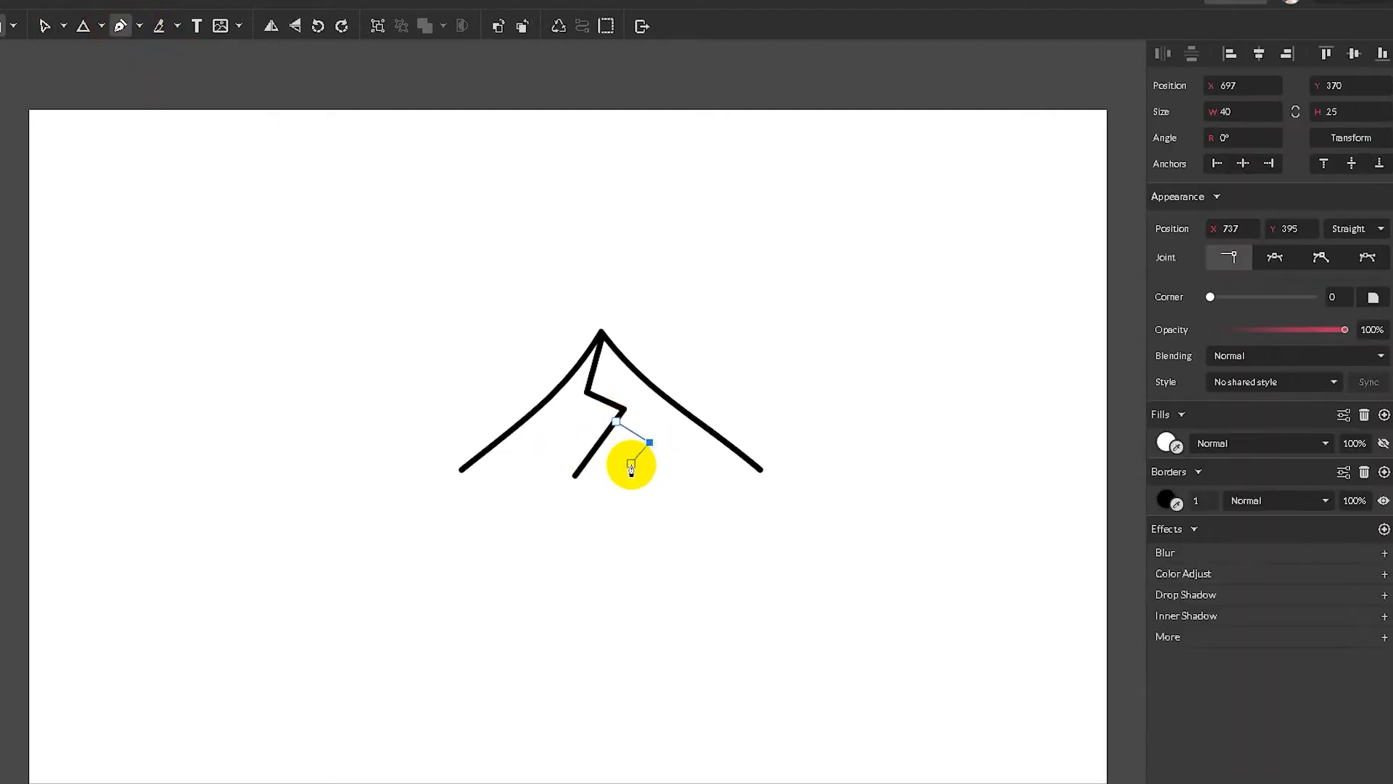
key(Escape)
key(Escape)
click(651, 442)
click(1363, 346)
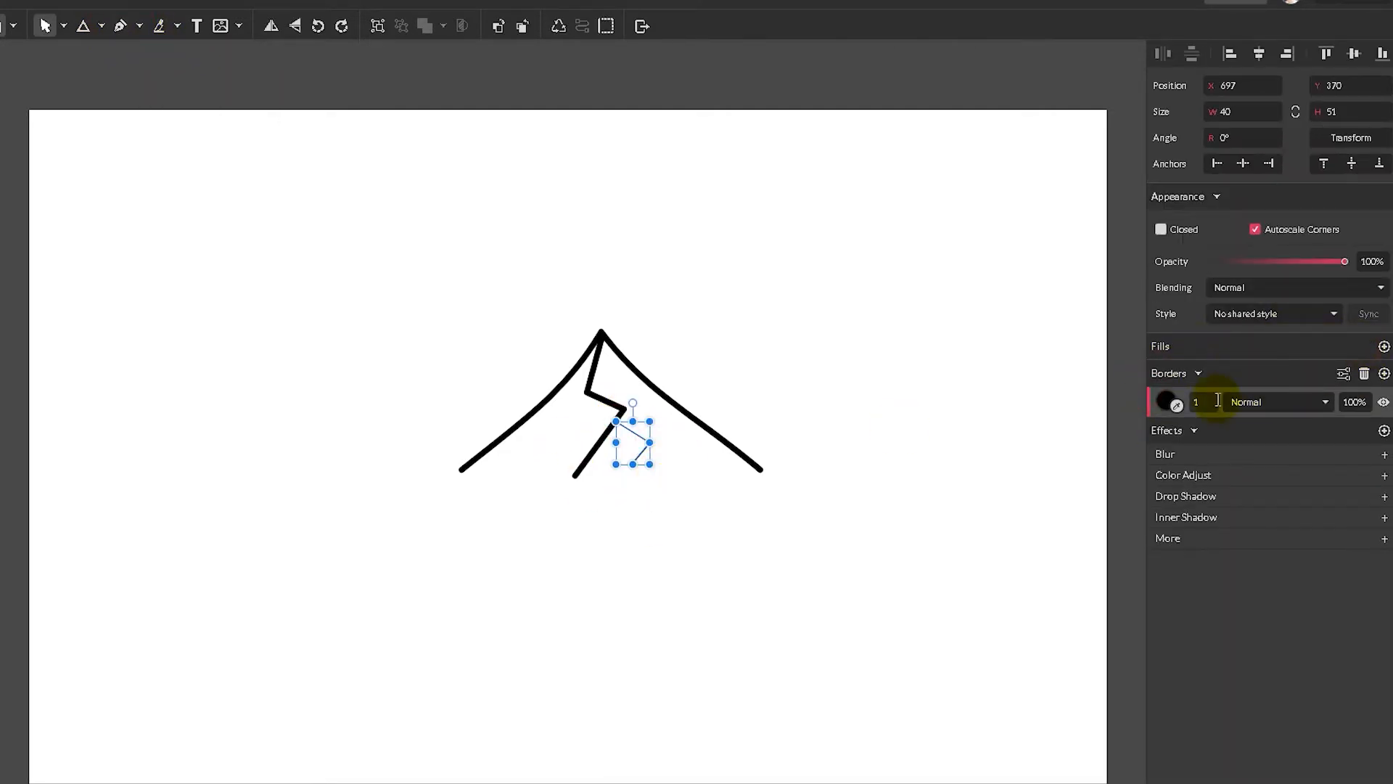
click(873, 453)
Step: Move the ridge line's lower end slightly up and to the left
click(575, 474)
key(d)
drag(576, 475, 568, 465)
click(758, 370)
Step: Draw a short and a longer shading line parallel to the mountain's right slope, placing the longer one slightly inward
click(121, 30)
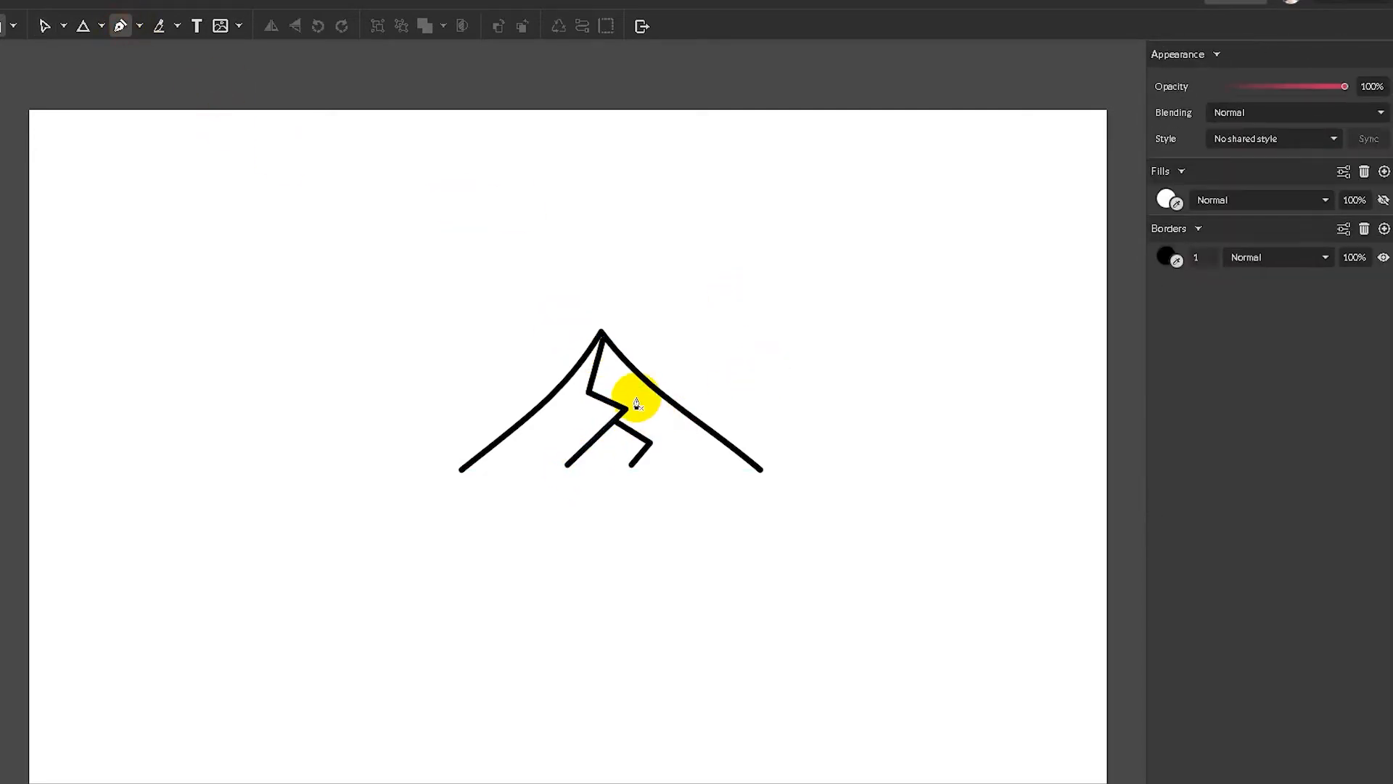
click(667, 420)
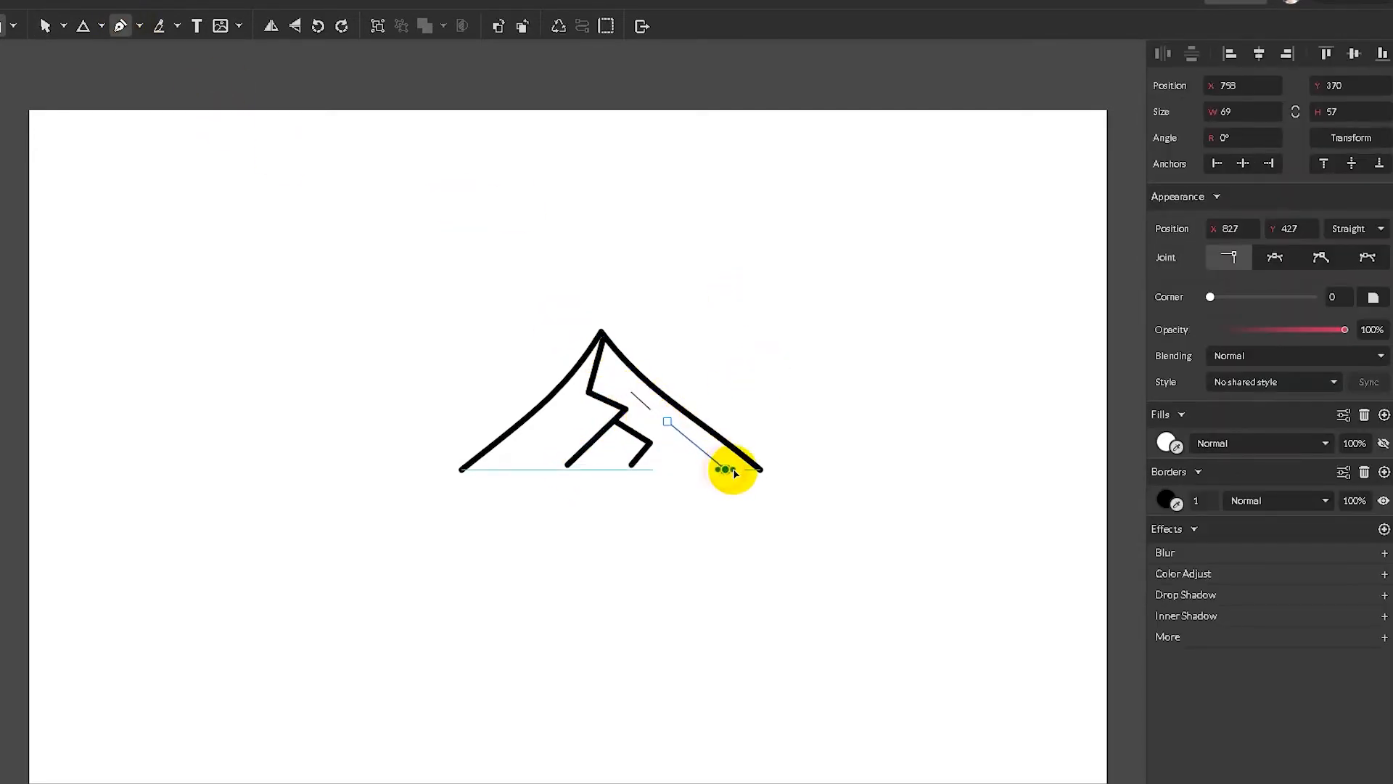
key(v)
click(687, 482)
drag(699, 448, 693, 448)
Step: Apply the "stroke" style to both shading lines on the right slope
click(643, 405)
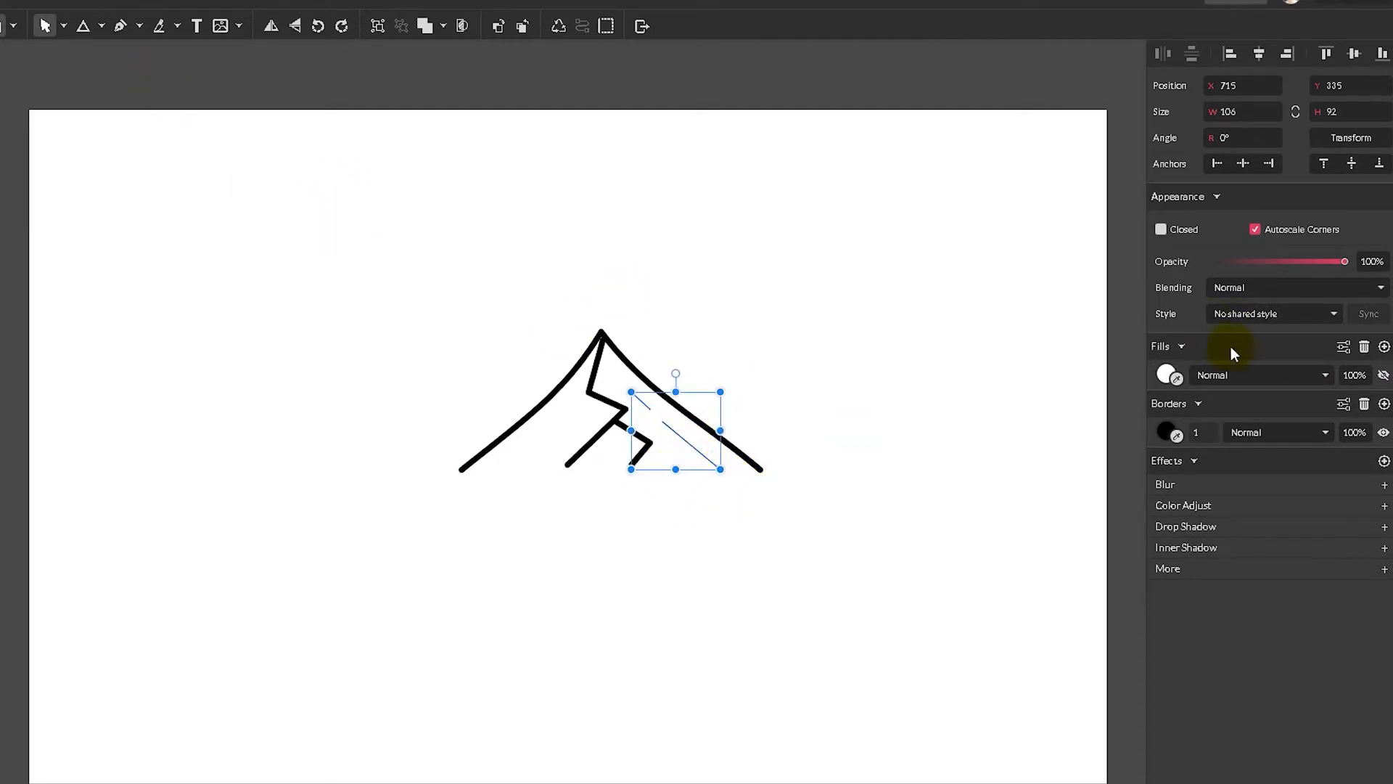
click(1273, 315)
click(1242, 354)
click(819, 368)
Step: Extend the lower end of the longer right-slope shading line slightly down and to the right
key(ctrl+plus)
key(ctrl+plus)
click(870, 495)
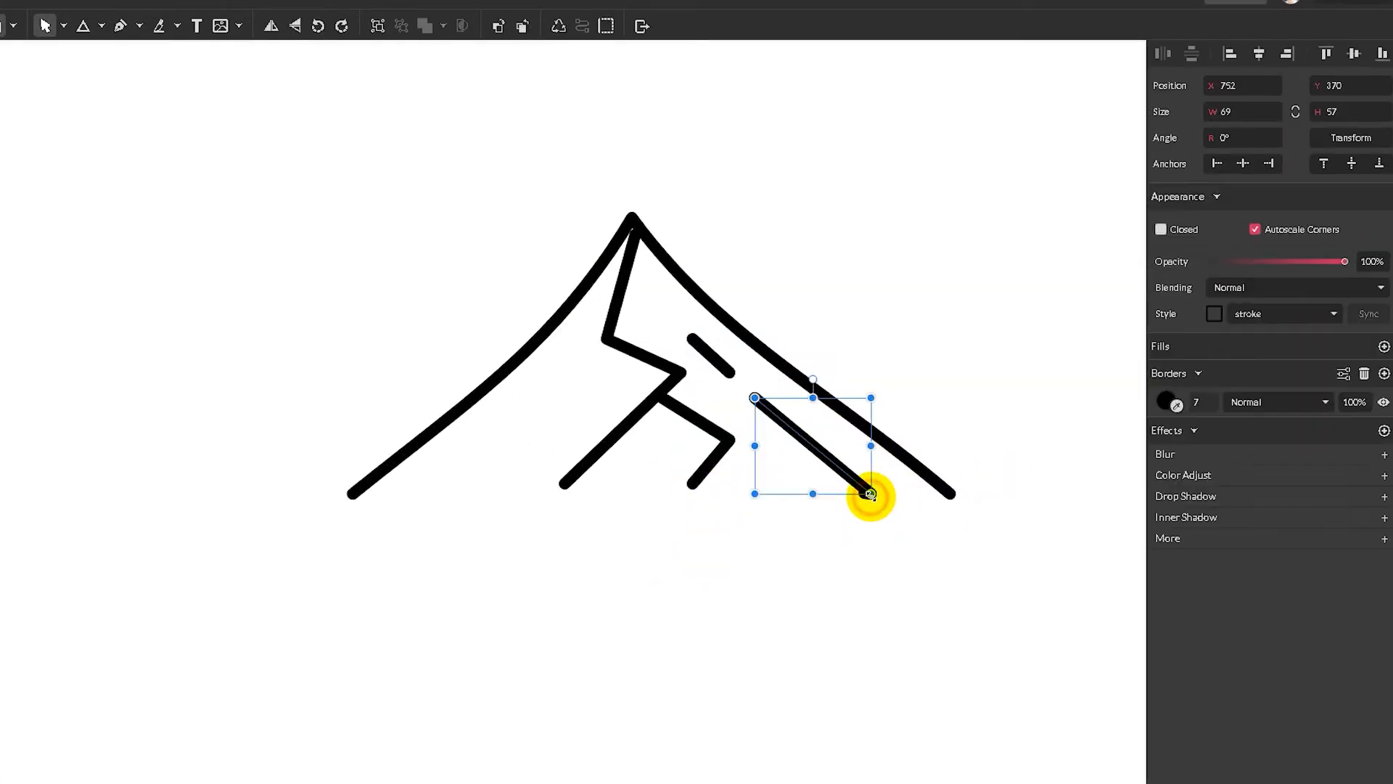
drag(871, 507, 894, 508)
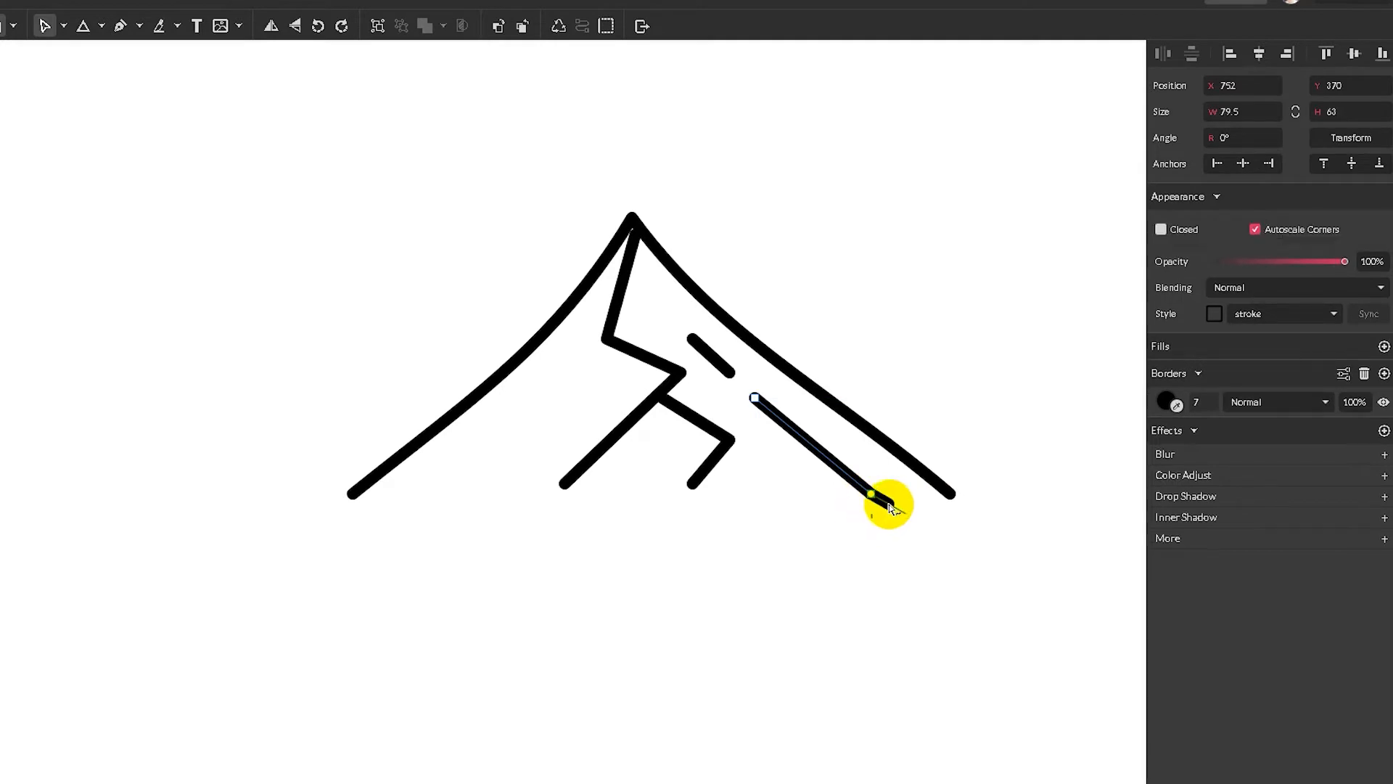
click(919, 524)
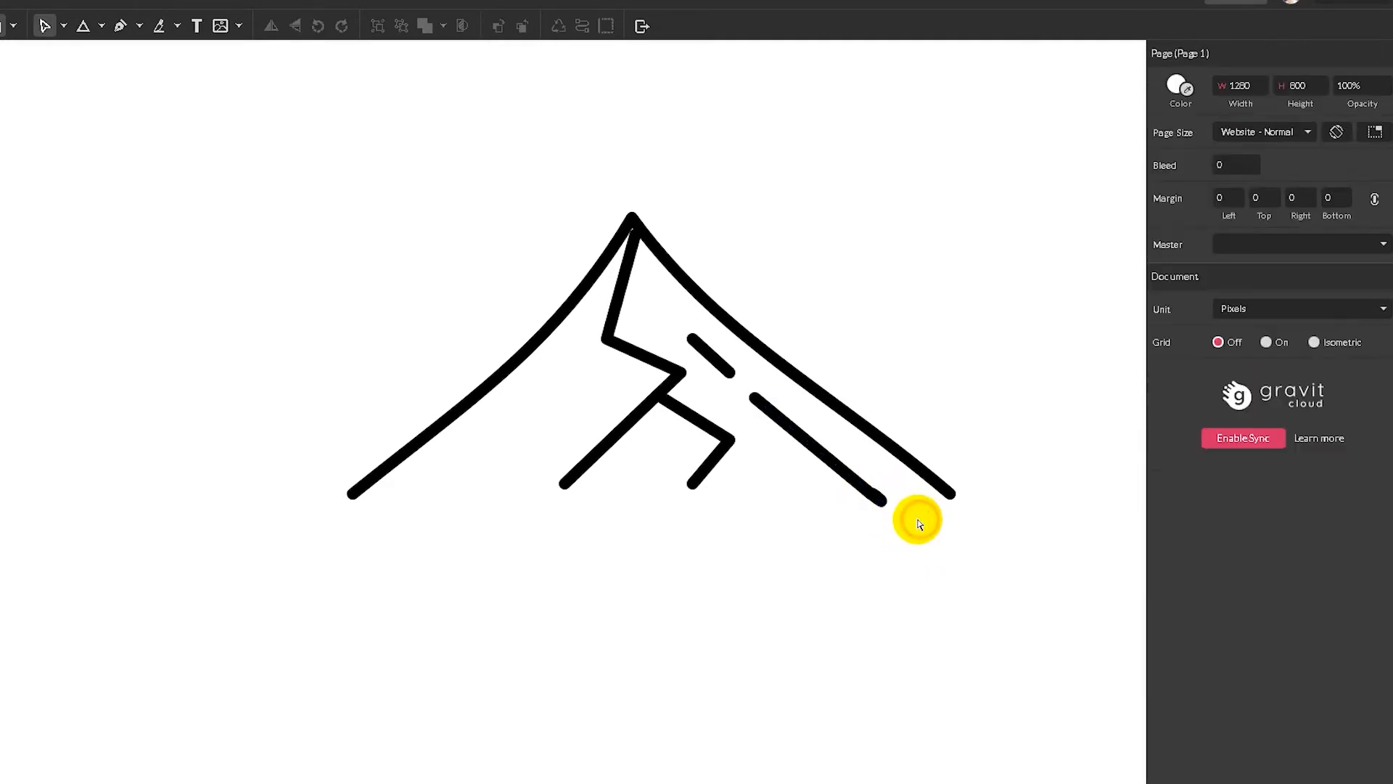
Step: Draw a short shading line beside the upper part of the mountain's left slope with the Pen tool
key(p)
click(582, 338)
drag(564, 359, 550, 379)
key(v)
click(534, 396)
Step: Draw a long curved shading line continuing from the short one down along the left slope
click(119, 28)
click(553, 365)
drag(416, 489, 404, 495)
key(v)
click(493, 534)
Step: Draw another curved shading line between the long left-slope line and the zigzag ridge
click(120, 27)
click(595, 386)
drag(492, 477, 460, 500)
key(v)
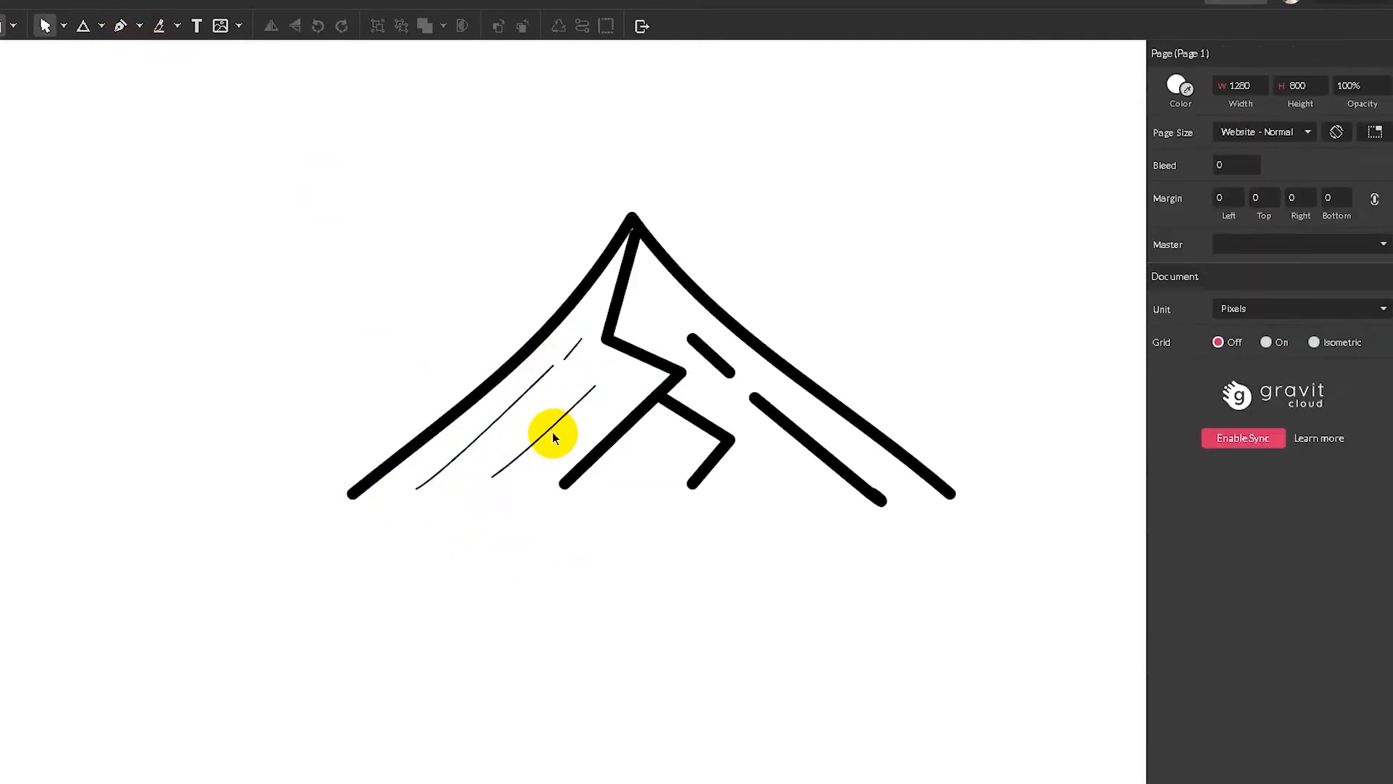
Step: Apply the shared style "stroke" to the three thin shading lines on the mountain's left slope
click(551, 425)
shift+click(528, 394)
click(1255, 314)
click(1220, 369)
click(660, 319)
Step: Shorten the small upper shading line on the left slope by moving its lower end up slightly
click(571, 354)
key(d)
drag(564, 359, 569, 354)
click(850, 250)
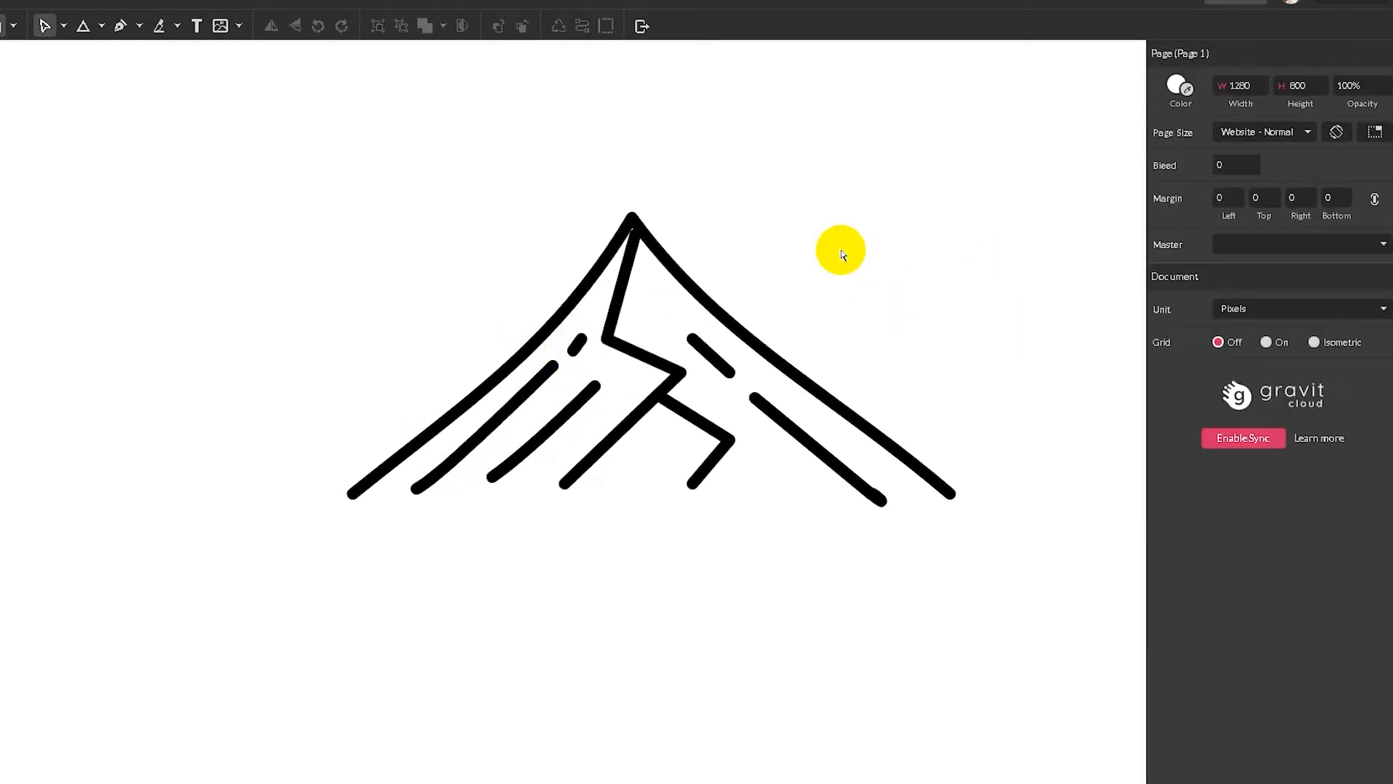
Step: Move both lower ends of the mountain outline outward and adjust the curve of the right slope
click(503, 367)
drag(353, 493, 340, 479)
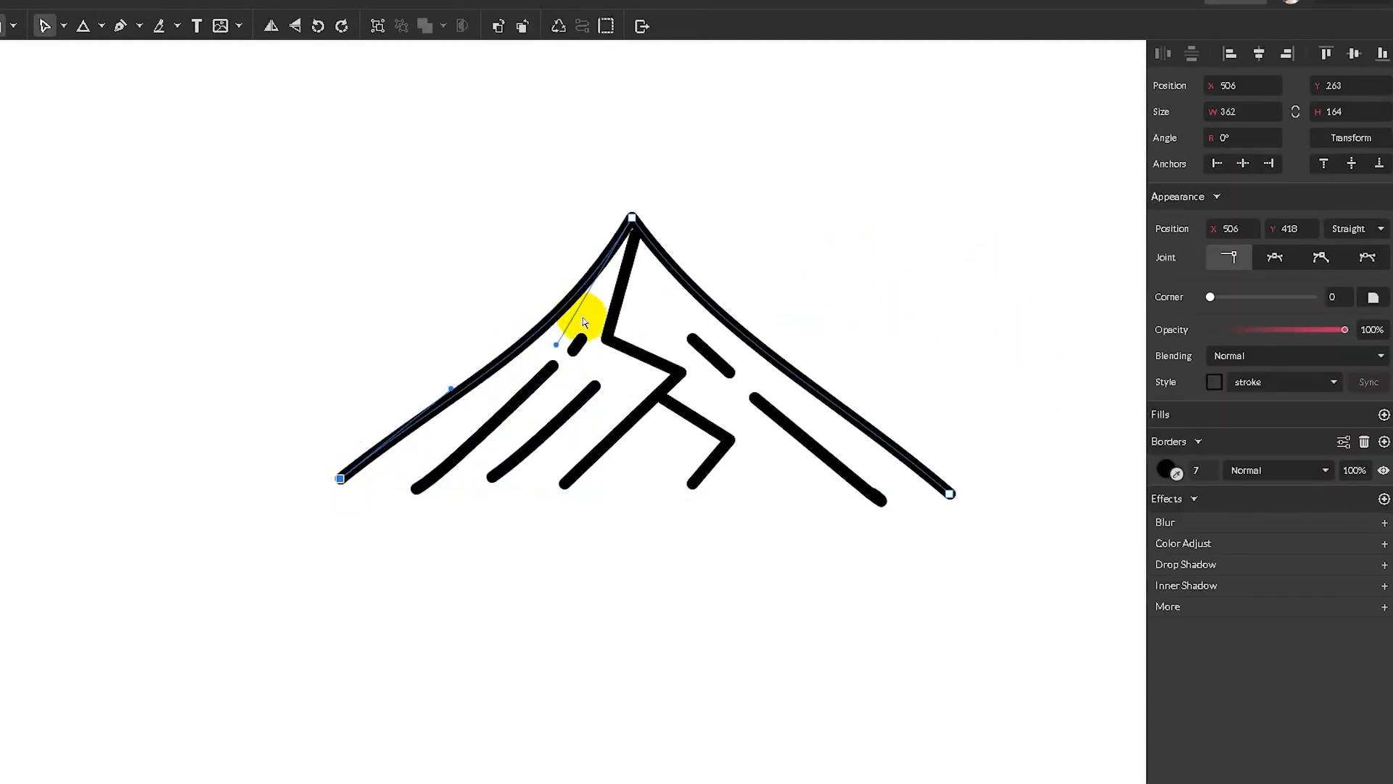
click(804, 246)
drag(950, 494, 971, 493)
drag(851, 388, 857, 397)
click(870, 330)
Step: Extend the lower end of the mountain's left slope slightly further outward and down
key(space)
drag(876, 299, 838, 438)
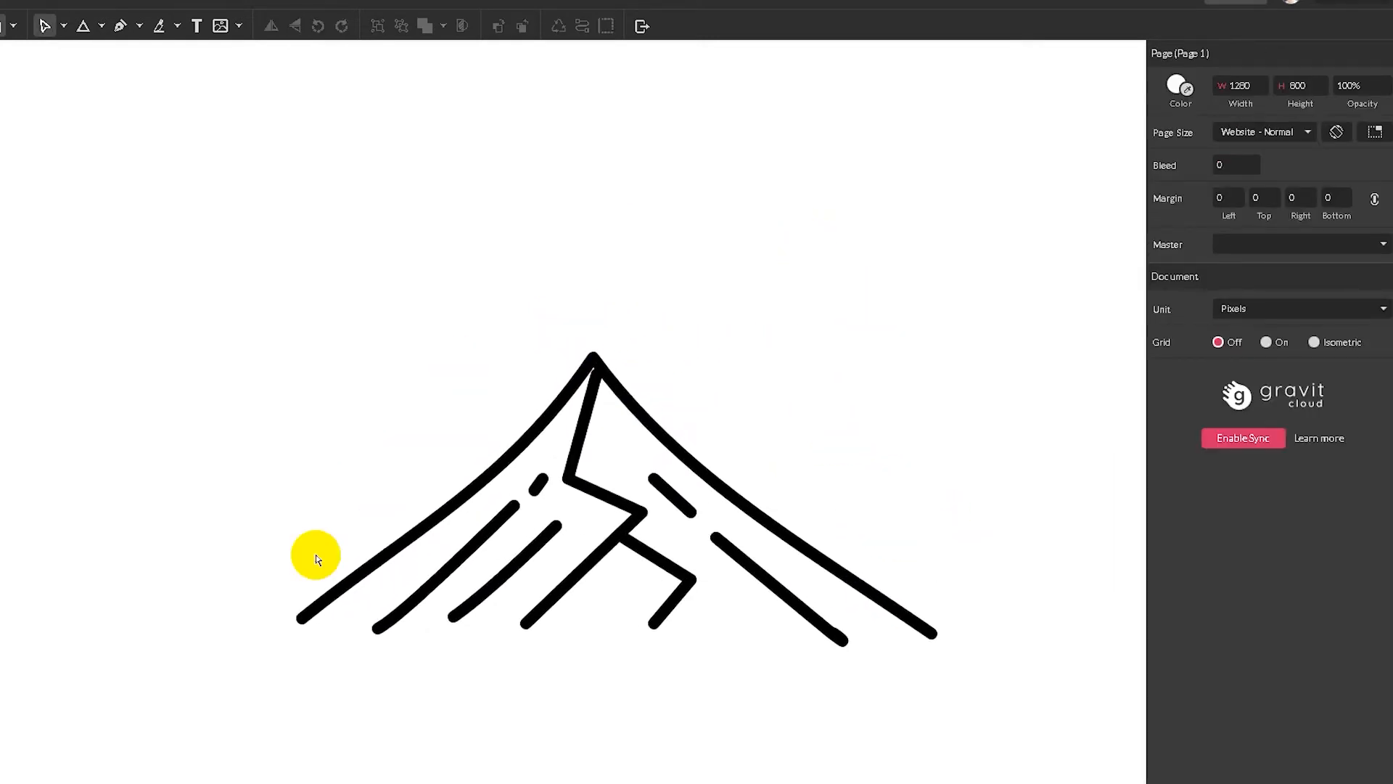
click(303, 616)
drag(301, 618, 289, 623)
click(285, 532)
Step: Duplicate the whole mountain to the left of the original, scaling the copy down to about 323 by 142.6 px
key(v)
drag(283, 426, 900, 691)
alt+drag(735, 491, 288, 367)
key(space)
drag(291, 366, 564, 373)
alt+shift+drag(760, 234, 710, 264)
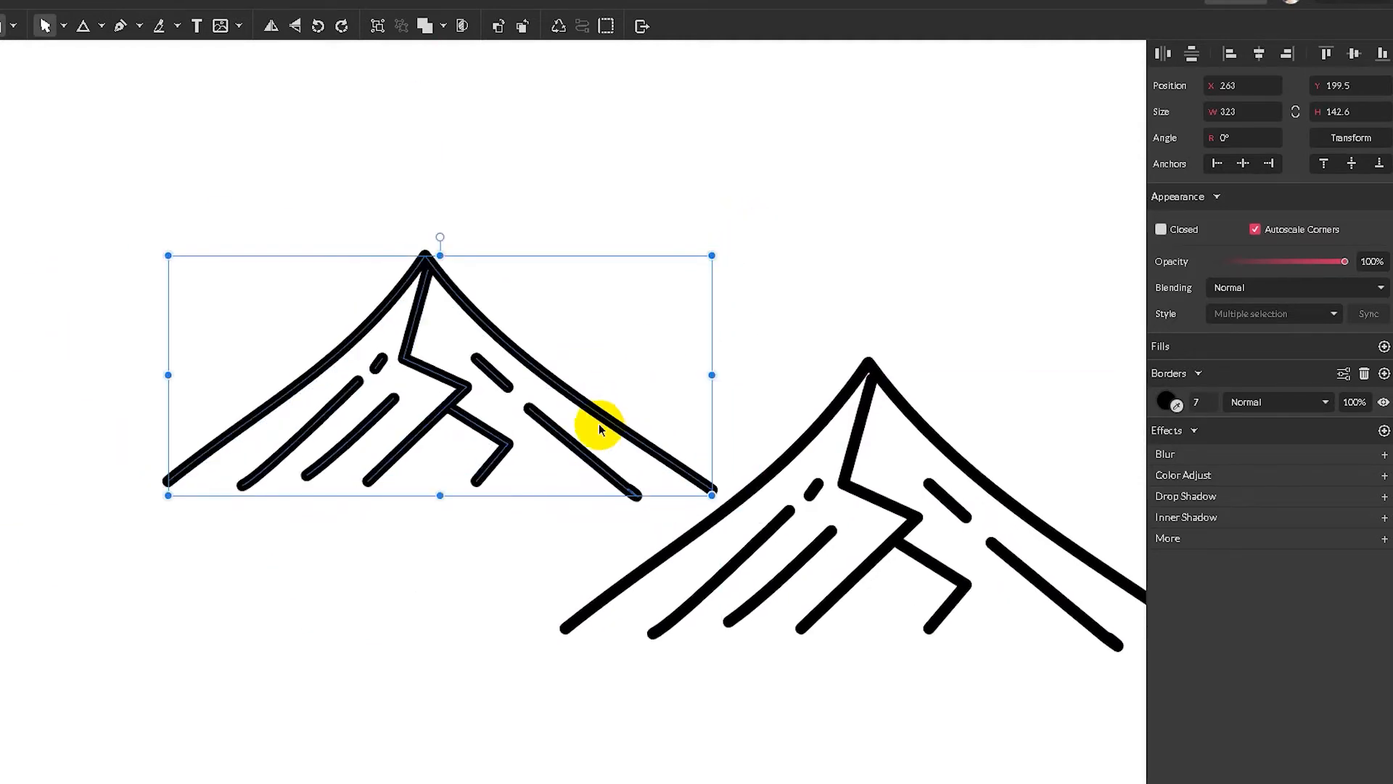
drag(598, 424, 562, 470)
key(d)
drag(678, 538, 605, 487)
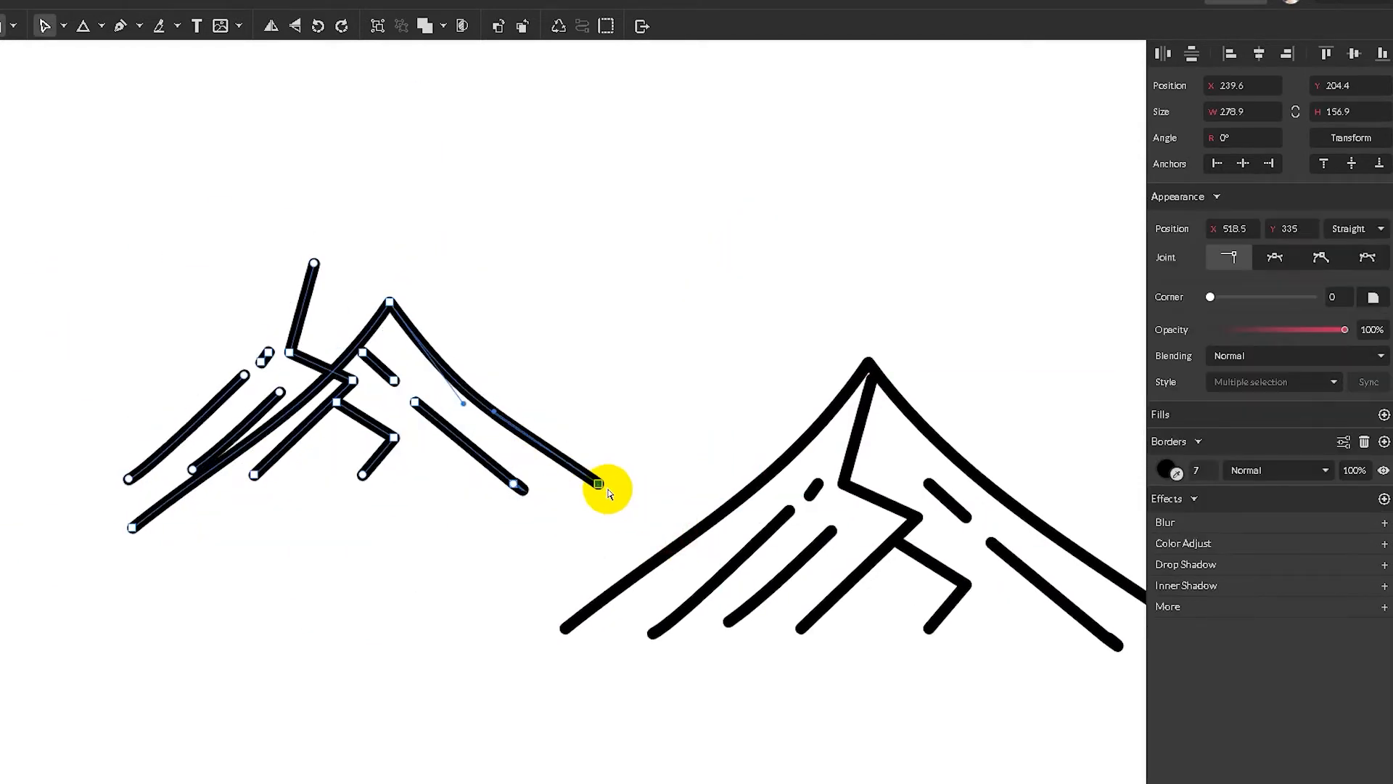
key(ctrl+z)
Step: Pull in the lower end of the copied mountain's right slope and delete the long shading line beneath it
click(647, 466)
click(676, 540)
mouse_move(677, 538)
mouse_down()
mouse_move(580, 473)
mouse_move(593, 475)
mouse_up()
click(606, 546)
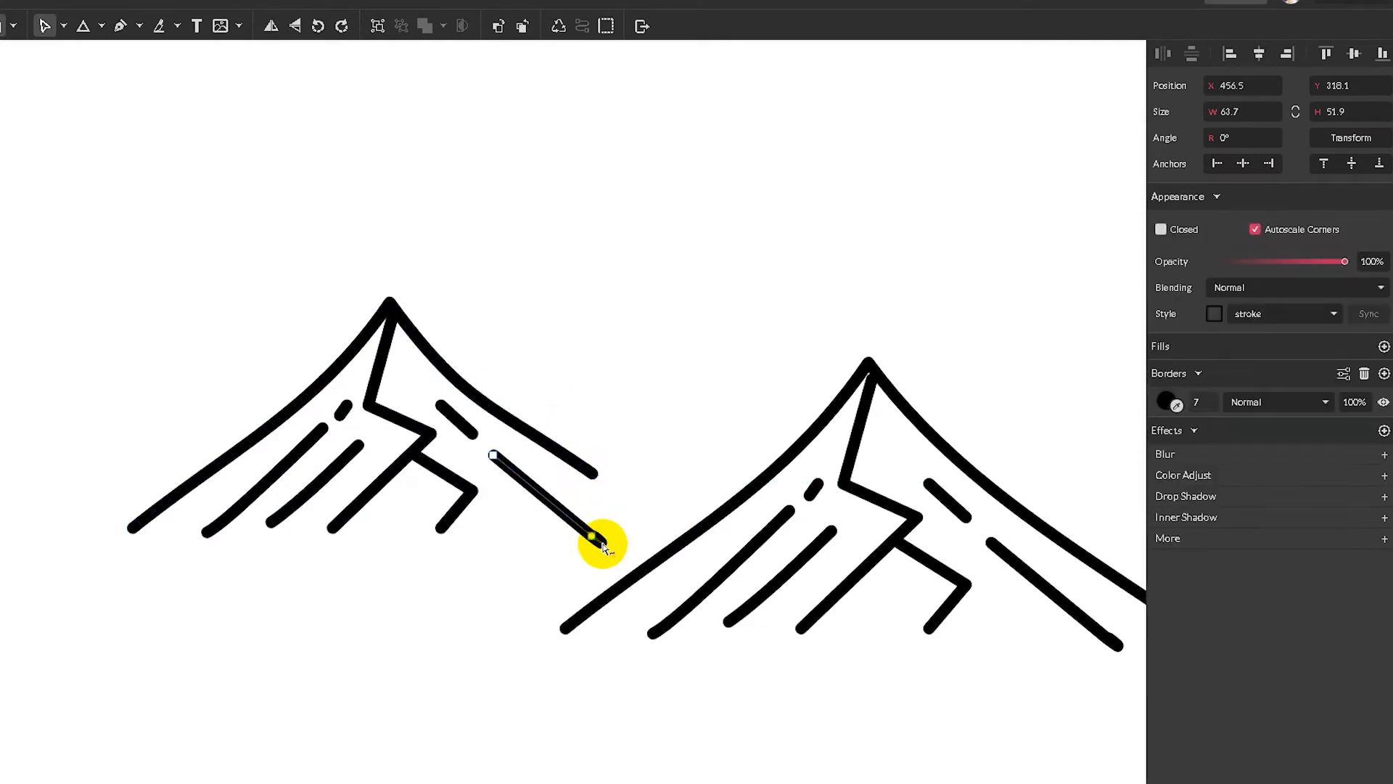
key(Delete)
Step: Move the smaller mountain down and right so its right slope meets the large mountain's left slope
click(51, 33)
click(495, 414)
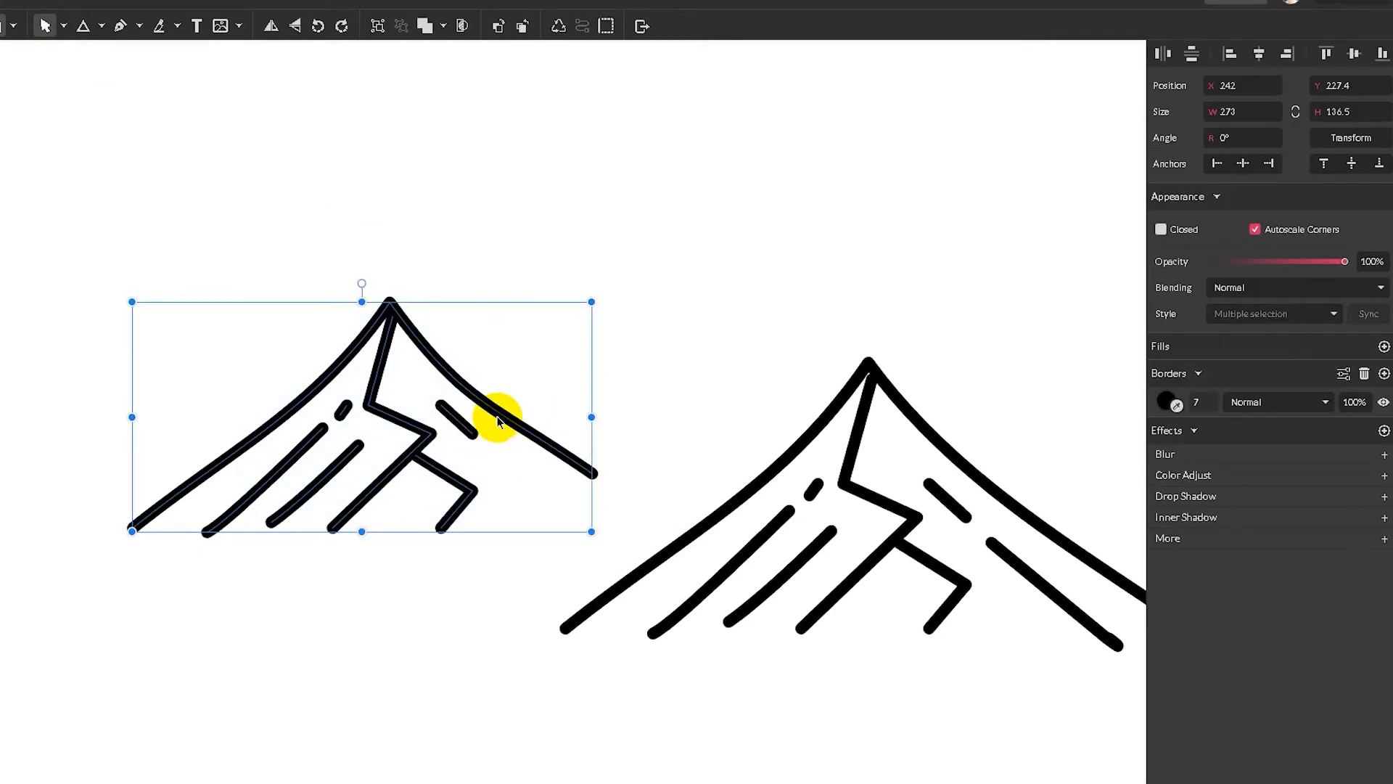
drag(494, 414, 576, 500)
key(Down)
key(Down)
key(Down)
key(Down)
click(598, 442)
Step: Reshape the smaller mountain's left slope by adjusting its curve and moving its lower end outward and up
key(d)
click(383, 466)
drag(382, 467, 361, 485)
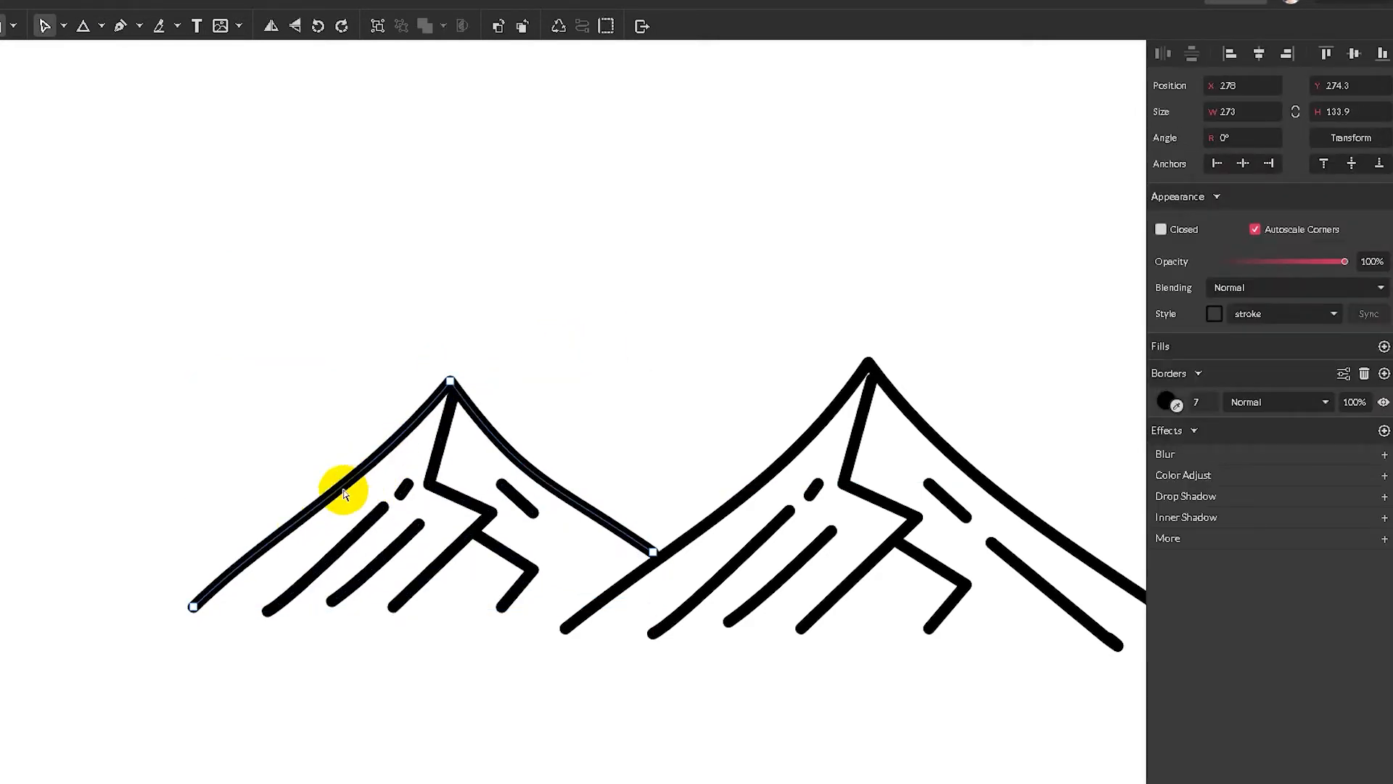
drag(193, 606, 173, 597)
drag(248, 519, 259, 529)
Step: Reposition the ends of the three left-slope shading lines on the smaller mountain to follow its new slope
click(333, 555)
click(272, 610)
drag(268, 611, 258, 590)
drag(383, 507, 375, 495)
click(404, 488)
drag(407, 484, 403, 474)
click(407, 537)
drag(419, 524, 410, 531)
Step: Reshape the smaller mountain's zigzag ridge by moving its corner points so it differs from the original
click(403, 602)
drag(494, 514, 450, 511)
mouse_move(430, 484)
mouse_down()
mouse_move(460, 489)
mouse_move(427, 494)
mouse_up()
drag(460, 490, 452, 473)
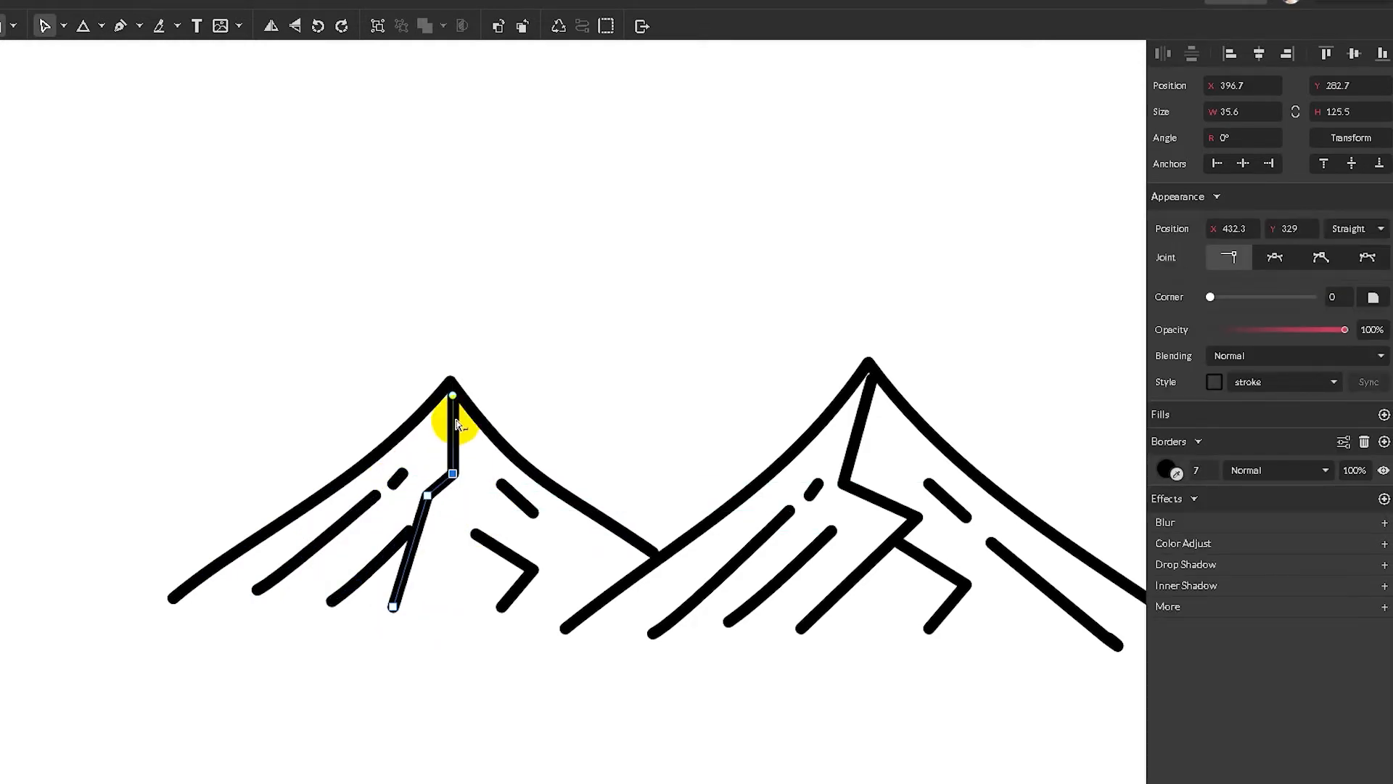
drag(426, 580, 422, 578)
Step: Reattach the smaller mountain's branch line to the ridge corner, shift its lower end left, and flatten the short right-slope dash
click(476, 534)
mouse_move(475, 533)
mouse_down()
mouse_move(447, 510)
mouse_move(496, 546)
mouse_up()
drag(501, 607, 459, 606)
click(502, 580)
click(535, 515)
drag(534, 513, 547, 513)
click(381, 570)
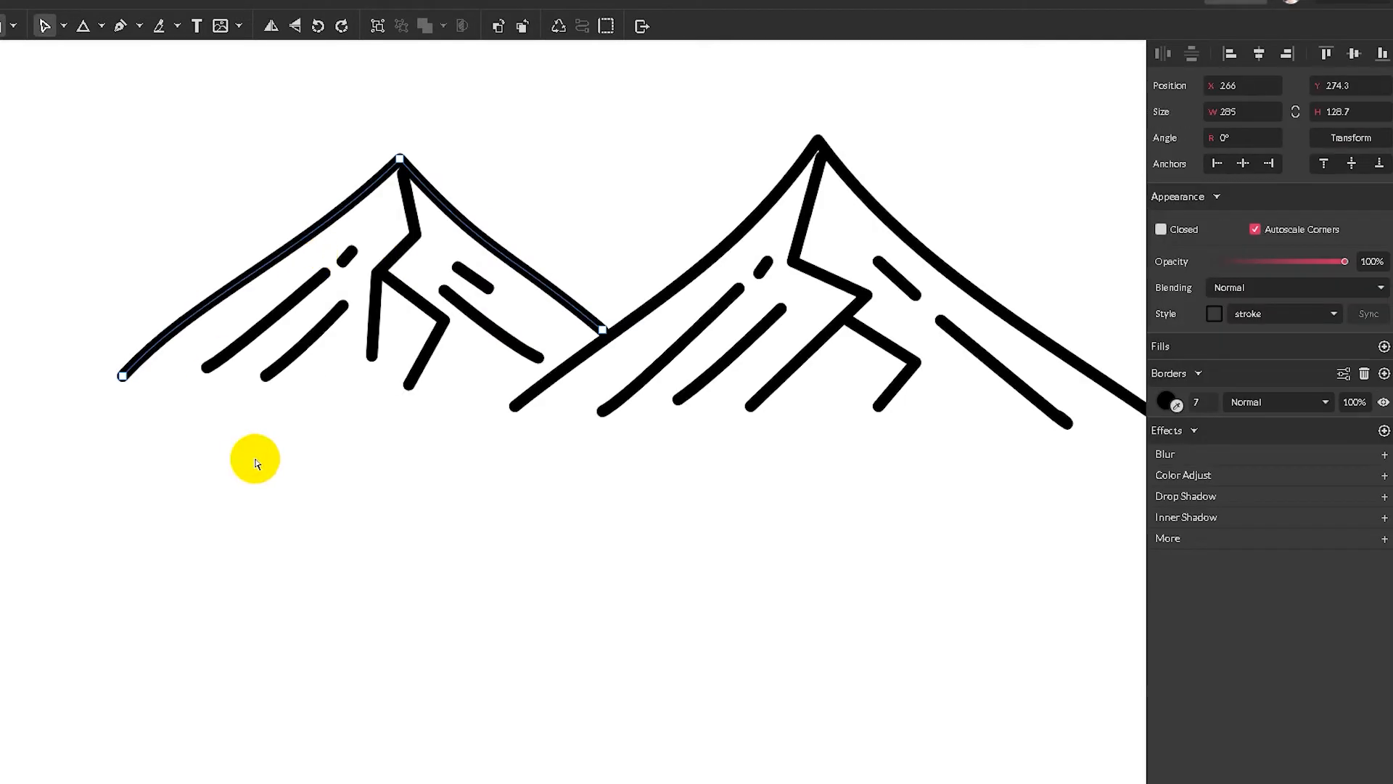
Step: Draw a triangle about 173 px wide and 79.9 px high just below the left mountain
click(101, 26)
click(140, 152)
drag(270, 367, 560, 619)
drag(415, 367, 415, 485)
mouse_move(444, 508)
mouse_down()
mouse_move(398, 441)
mouse_move(448, 483)
mouse_up()
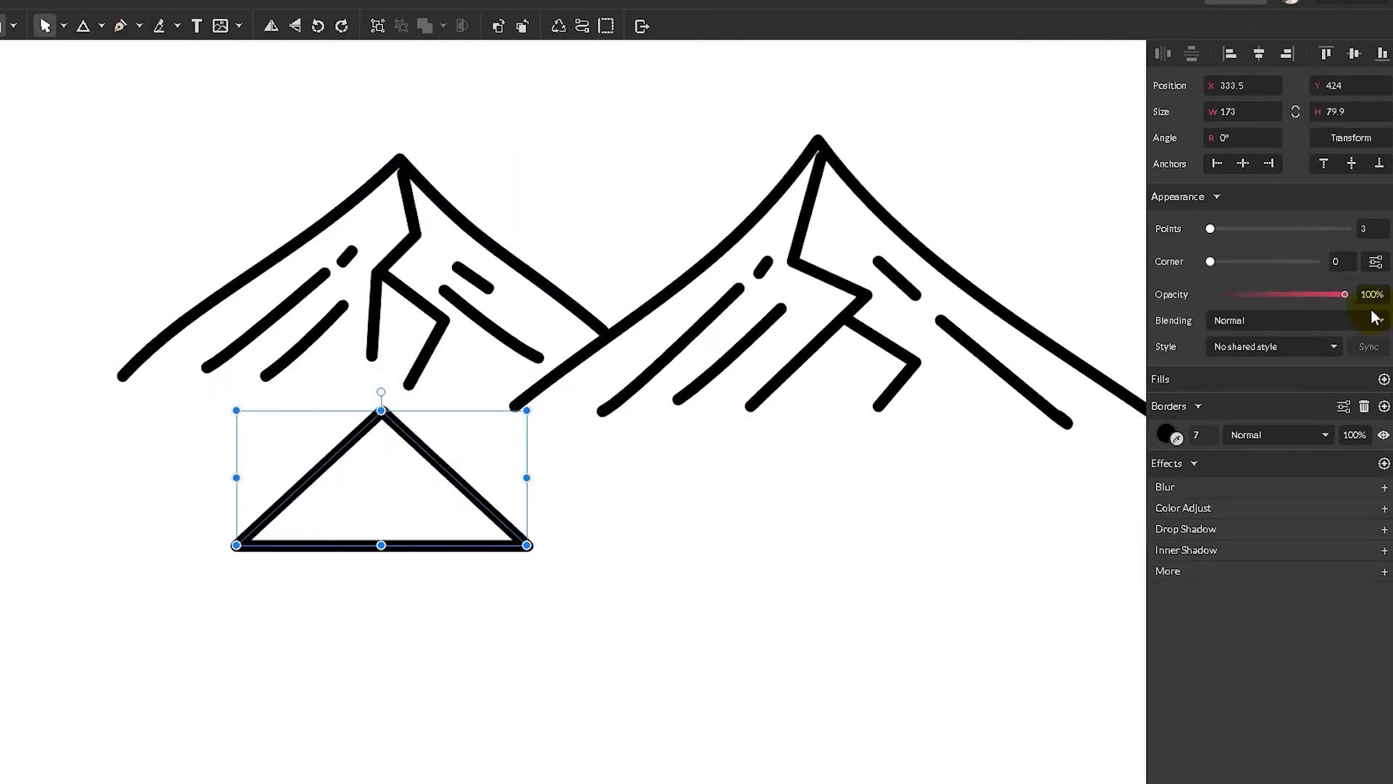
Step: Convert the triangle to an editable path and delete the anchors forming its base
click(585, 27)
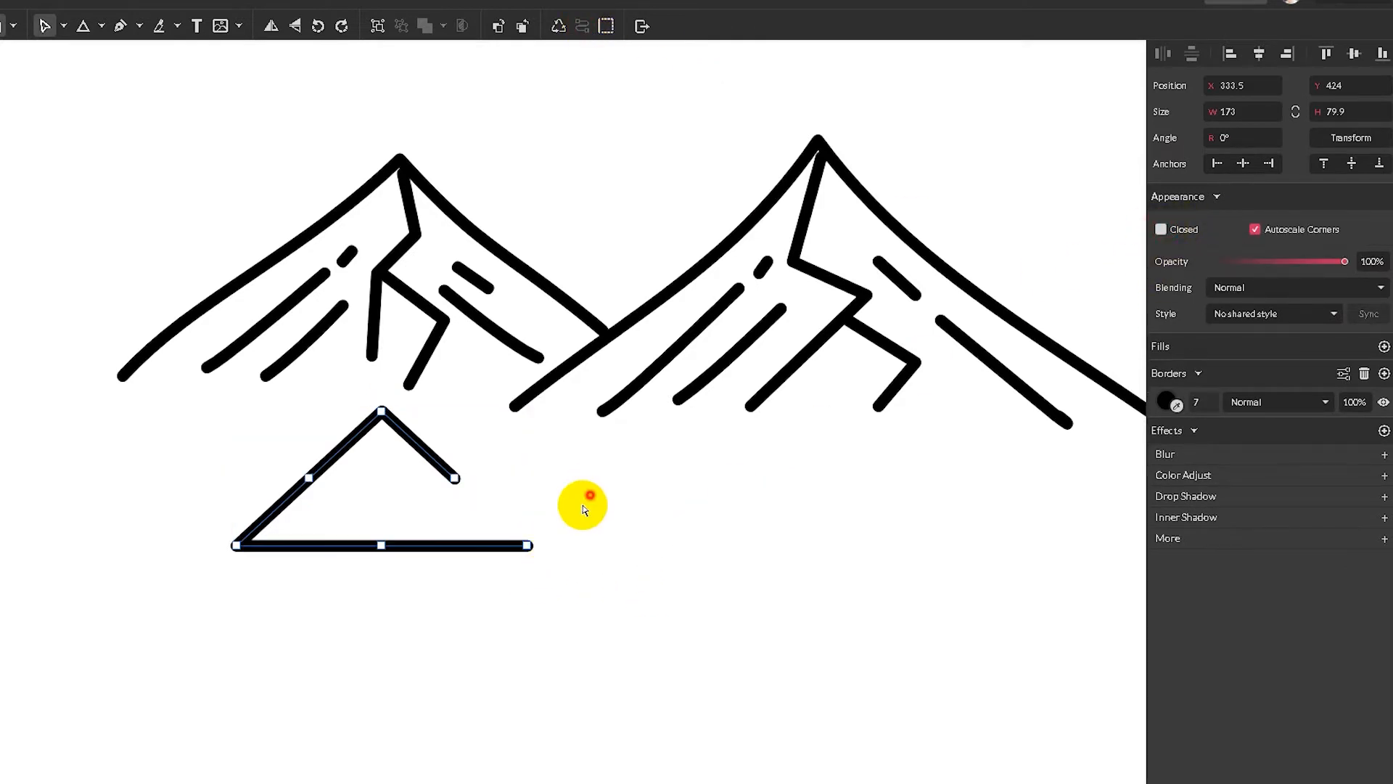
drag(582, 505, 363, 590)
key(Delete)
Step: Shape the remaining triangle path into a third mountain outline with a short left slope and a longer curved right slope
drag(236, 545, 277, 504)
drag(455, 477, 559, 549)
drag(458, 471, 460, 491)
drag(264, 517, 255, 518)
click(347, 541)
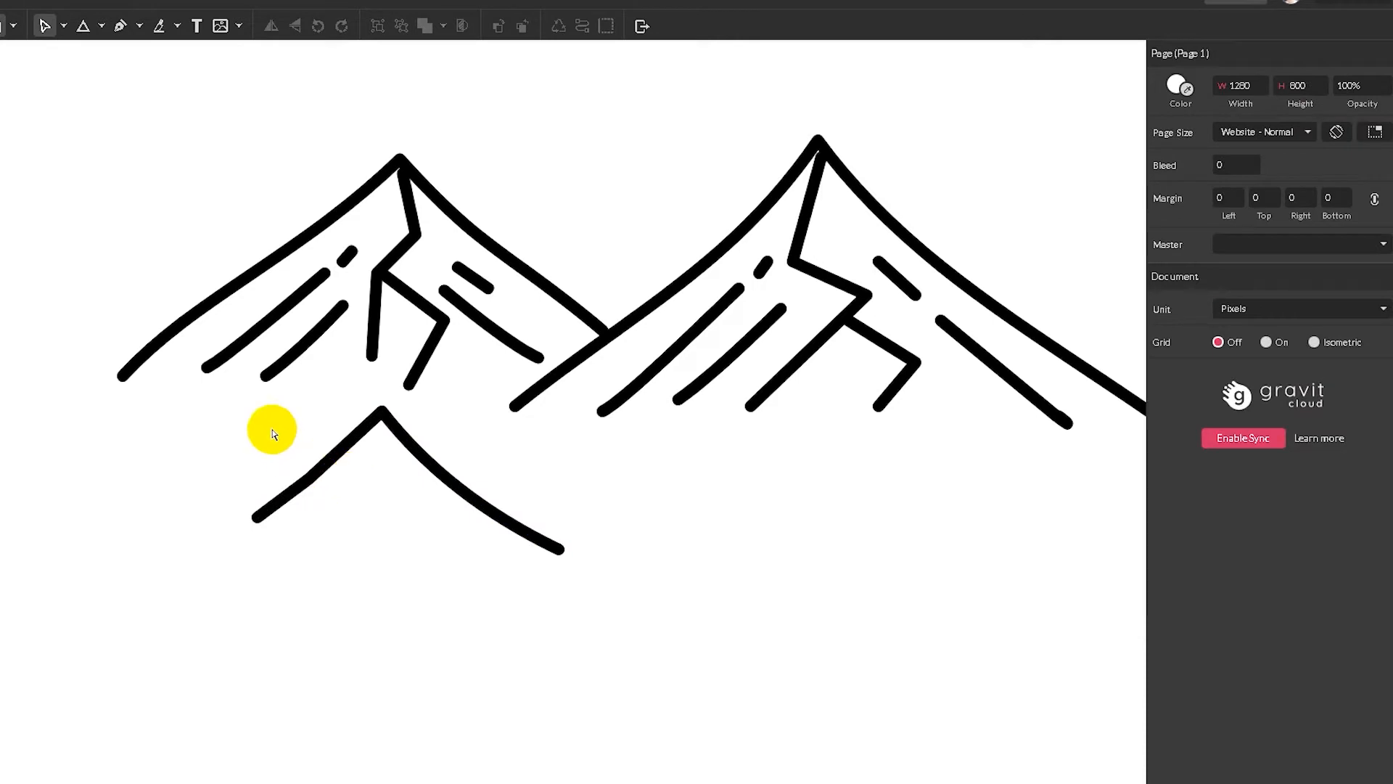
Step: Straighten the lower ridge segment and the branch line of the left mountain so both end vertically
click(406, 390)
drag(408, 386, 374, 370)
click(373, 359)
drag(367, 291, 374, 288)
click(389, 280)
drag(416, 370, 431, 364)
click(455, 450)
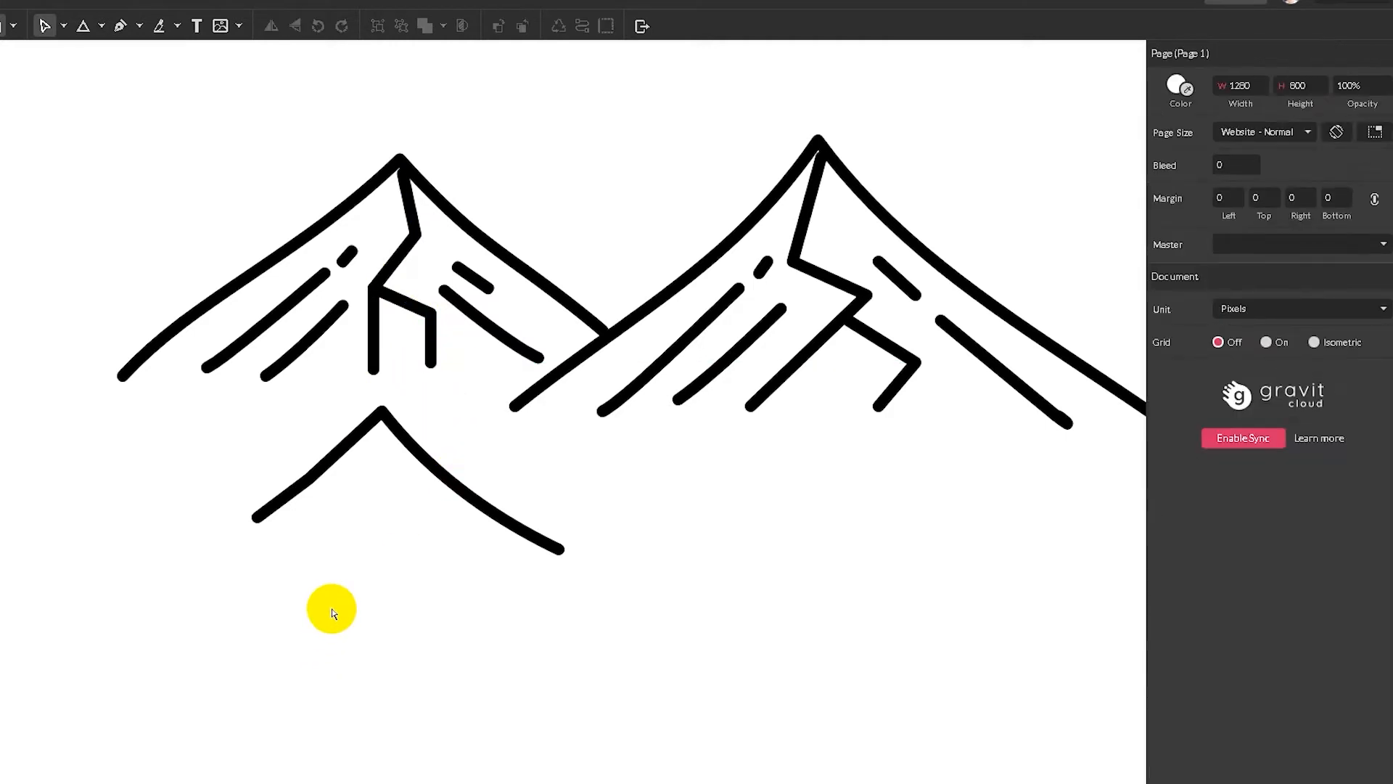
Step: Draw a zigzag ridge down from the third mountain's peak with the Pen tool and apply the "stroke" style
key(p)
drag(380, 416, 363, 480)
click(402, 512)
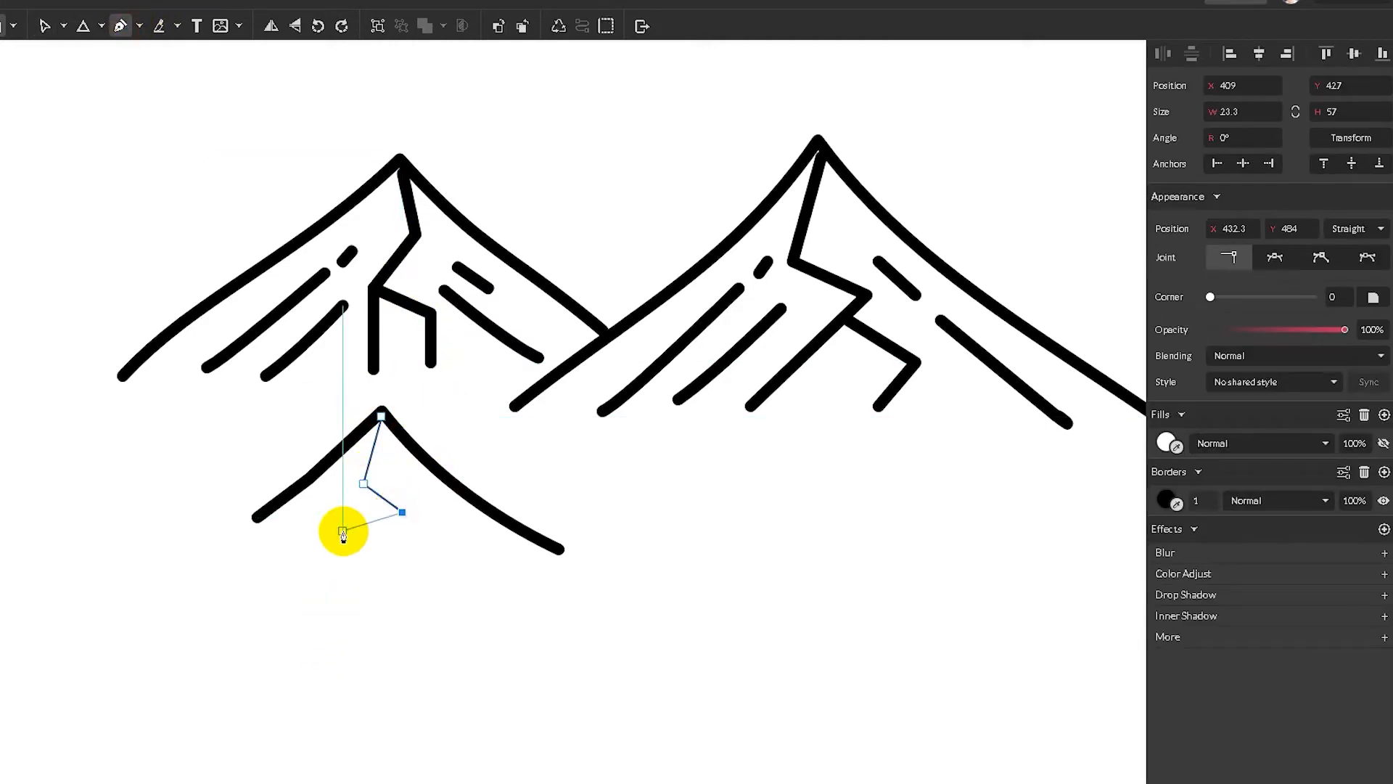
key(Escape)
click(514, 557)
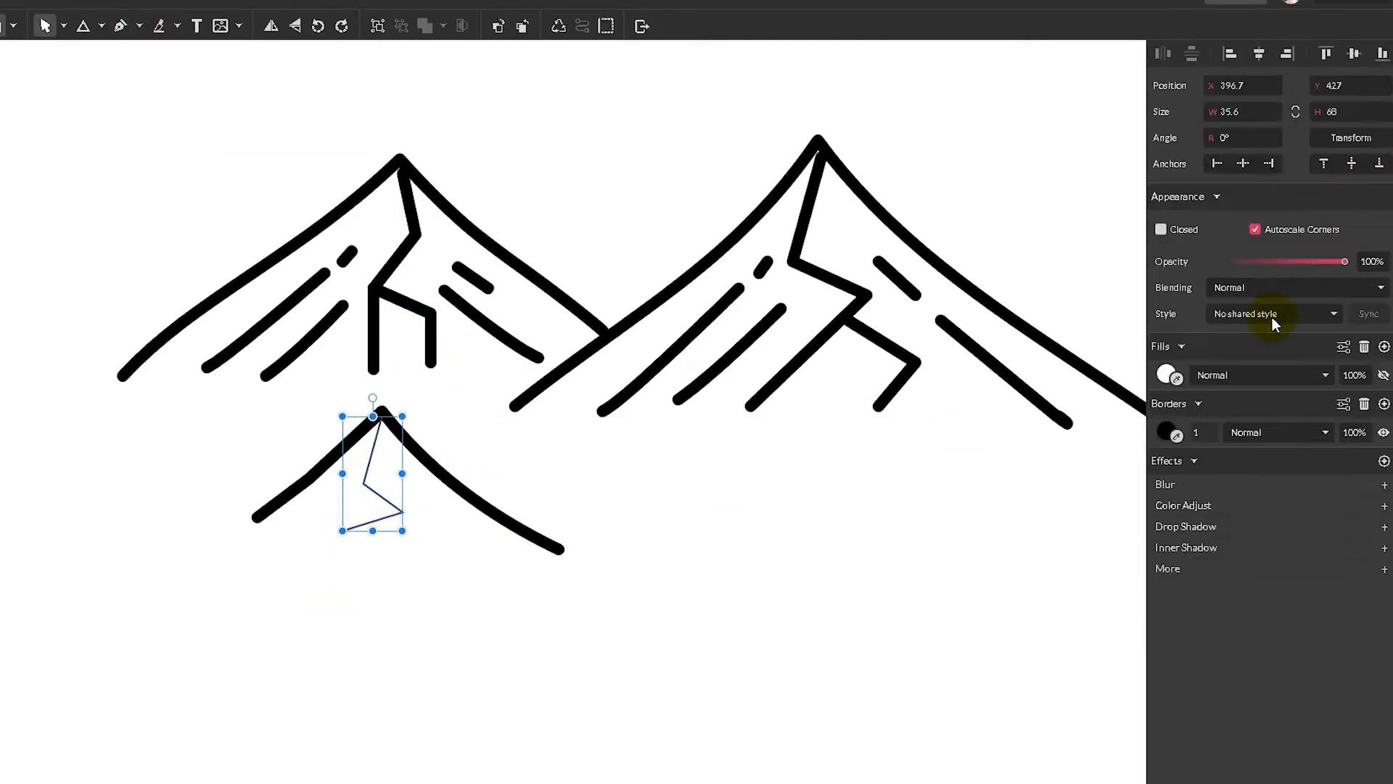
click(1291, 311)
click(1295, 372)
click(739, 573)
Step: Draw shading along the third mountain's right slope with the Pen tool, apply the "stroke" style and adjust its points
click(121, 26)
click(400, 479)
drag(489, 543, 516, 560)
key(Escape)
click(457, 521)
click(1243, 320)
click(1245, 372)
drag(442, 515, 451, 520)
mouse_move(406, 487)
mouse_down()
mouse_move(294, 518)
mouse_move(399, 471)
mouse_up()
click(420, 558)
Step: Add a straight shading line beside the third mountain's left slope with the Line tool
click(102, 26)
click(123, 60)
click(271, 540)
Step: Smooth the third mountain's left slope by moving its lower end outward and deleting its middle anchor
click(259, 517)
drag(258, 517, 238, 512)
click(308, 474)
key(Delete)
click(256, 609)
Step: Shift the small third mountain slightly to the right beneath the left mountain
click(790, 576)
drag(787, 577, 671, 559)
key(ctrl+minus)
key(ctrl+minus)
key(ctrl+plus)
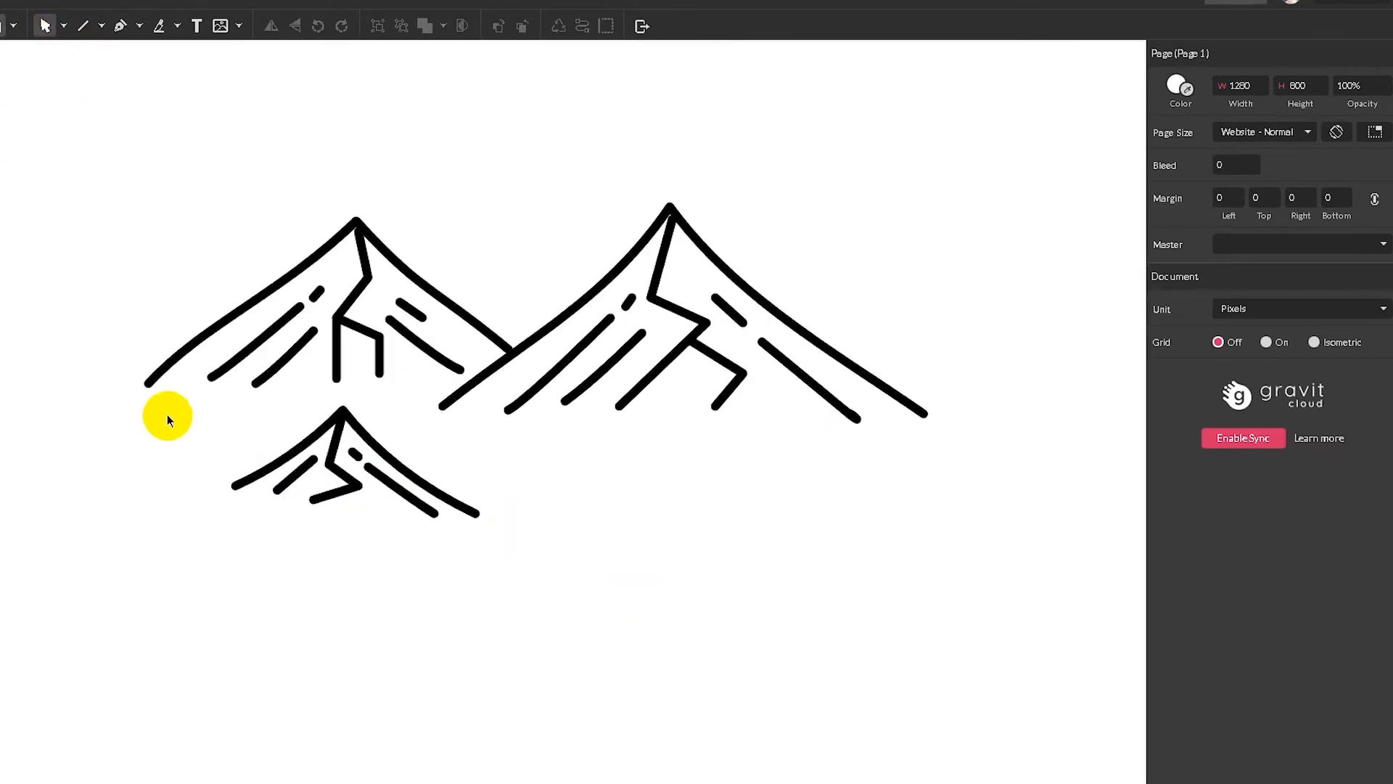
click(372, 473)
mouse_move(187, 218)
mouse_down()
mouse_move(455, 365)
mouse_move(462, 387)
mouse_move(874, 445)
mouse_up()
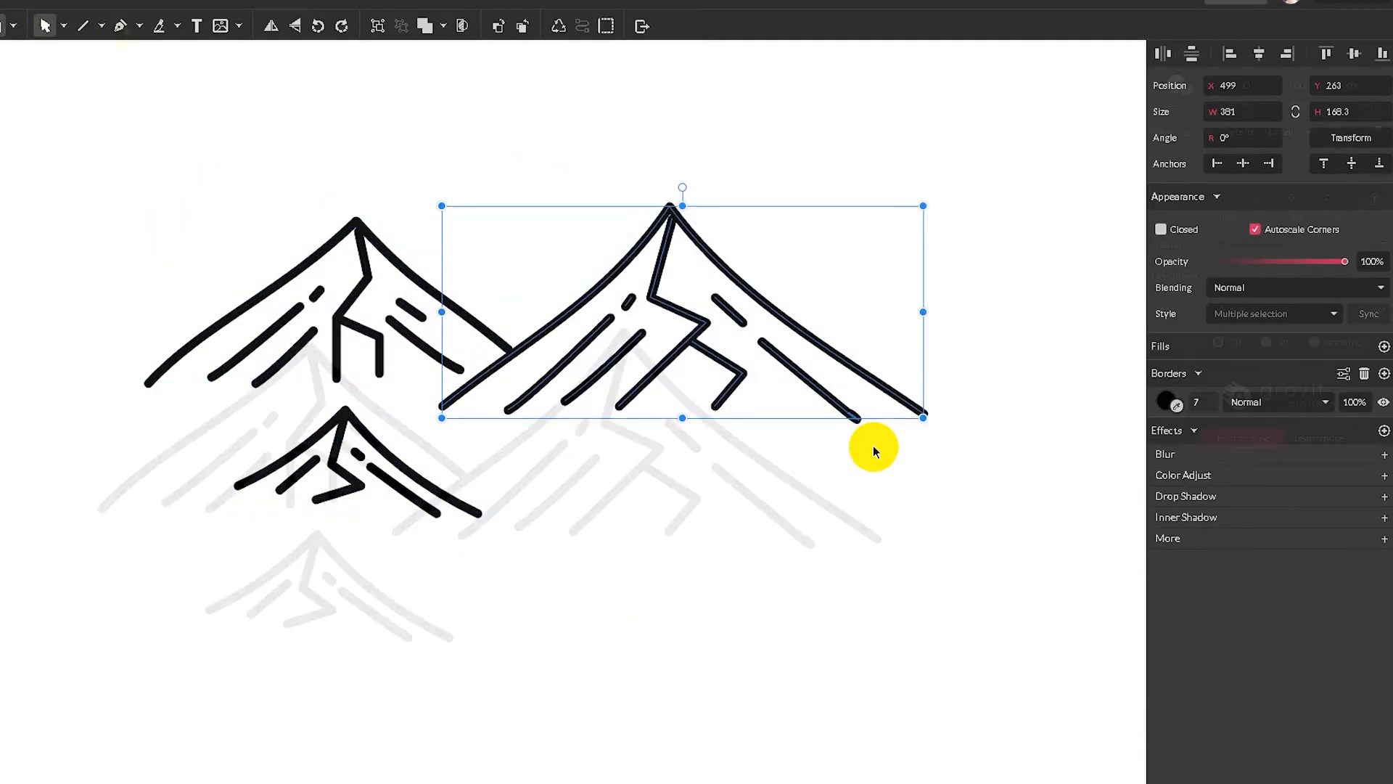
Step: Draw a circle about 168.7 px in diameter with the Ellipse tool and place it between the two large peaks
click(101, 26)
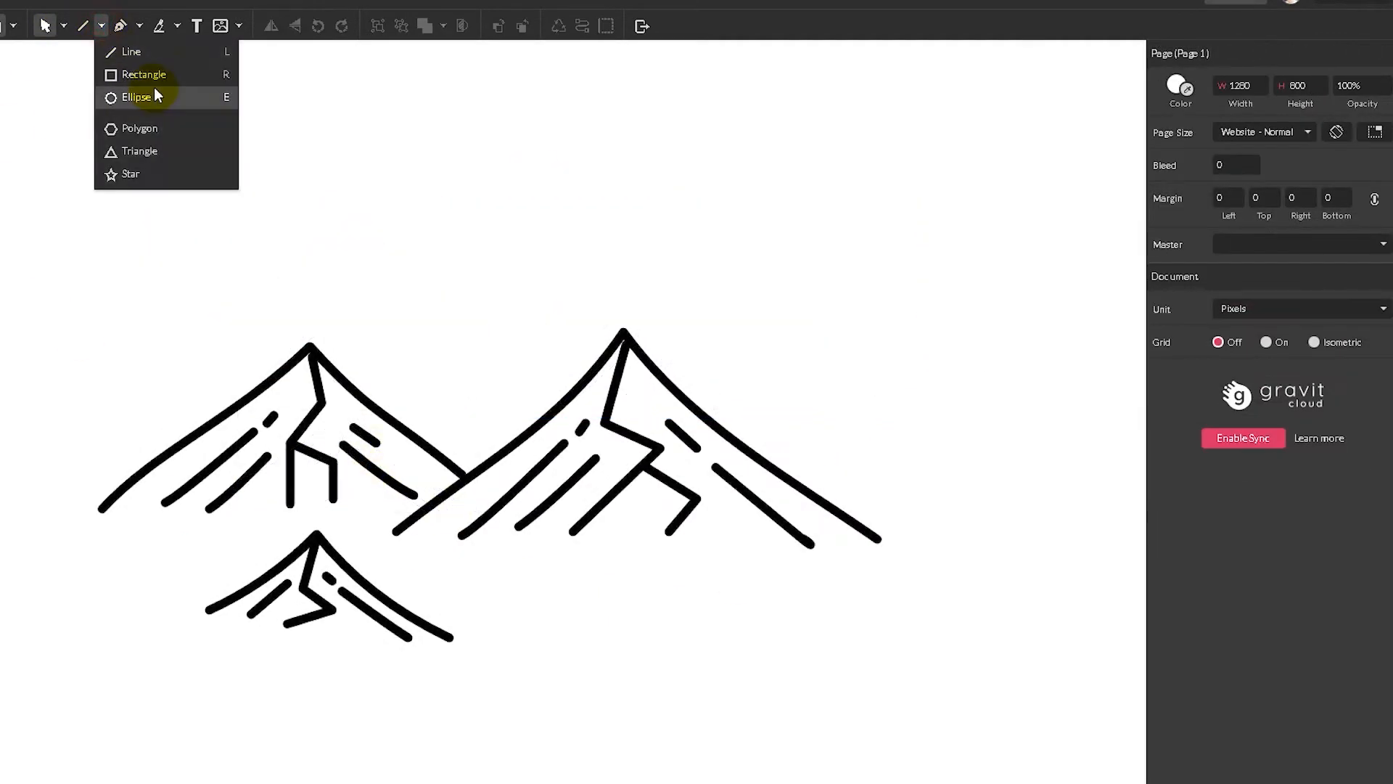
click(138, 97)
drag(459, 416, 543, 530)
drag(522, 382, 520, 338)
click(525, 189)
click(467, 379)
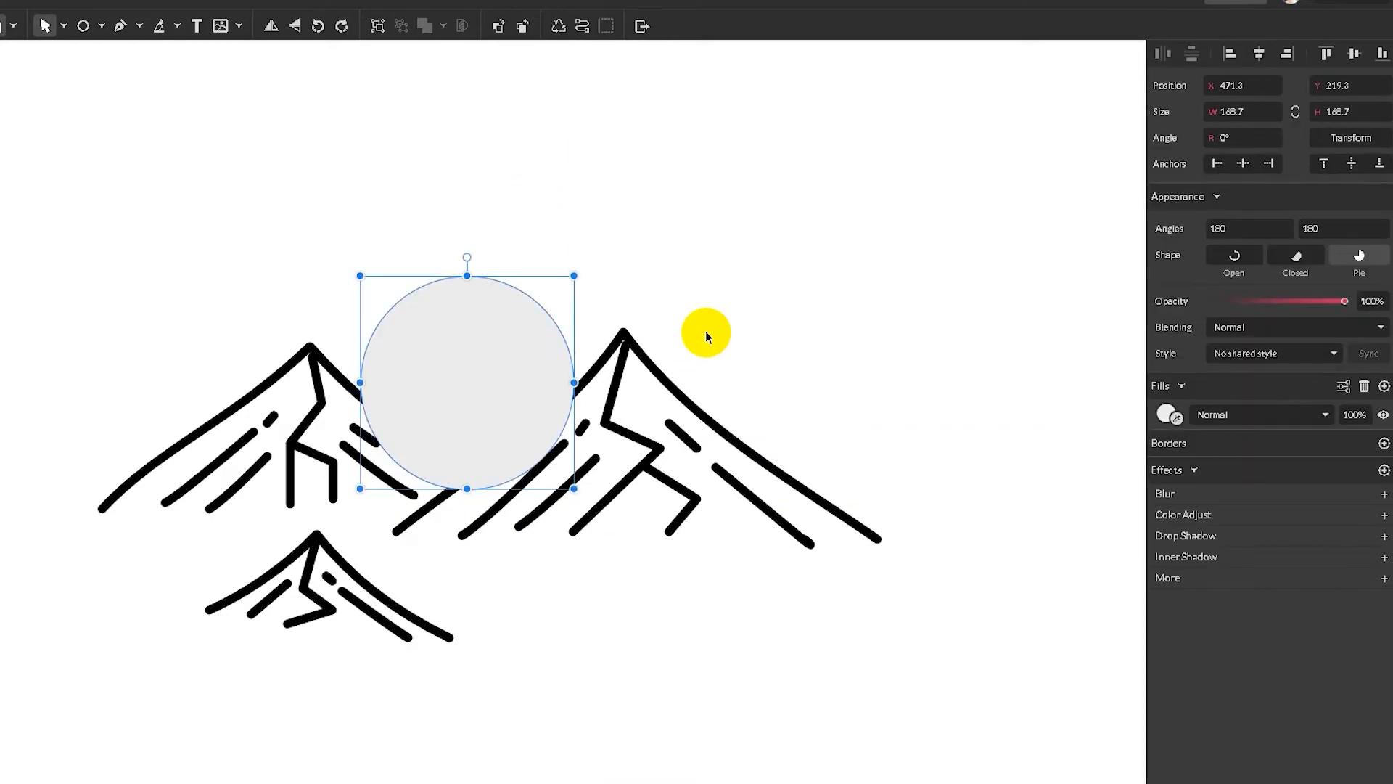
Step: Apply the shared style "stroke" to the circle between the peaks
click(1227, 328)
click(1240, 317)
click(1231, 355)
click(1213, 397)
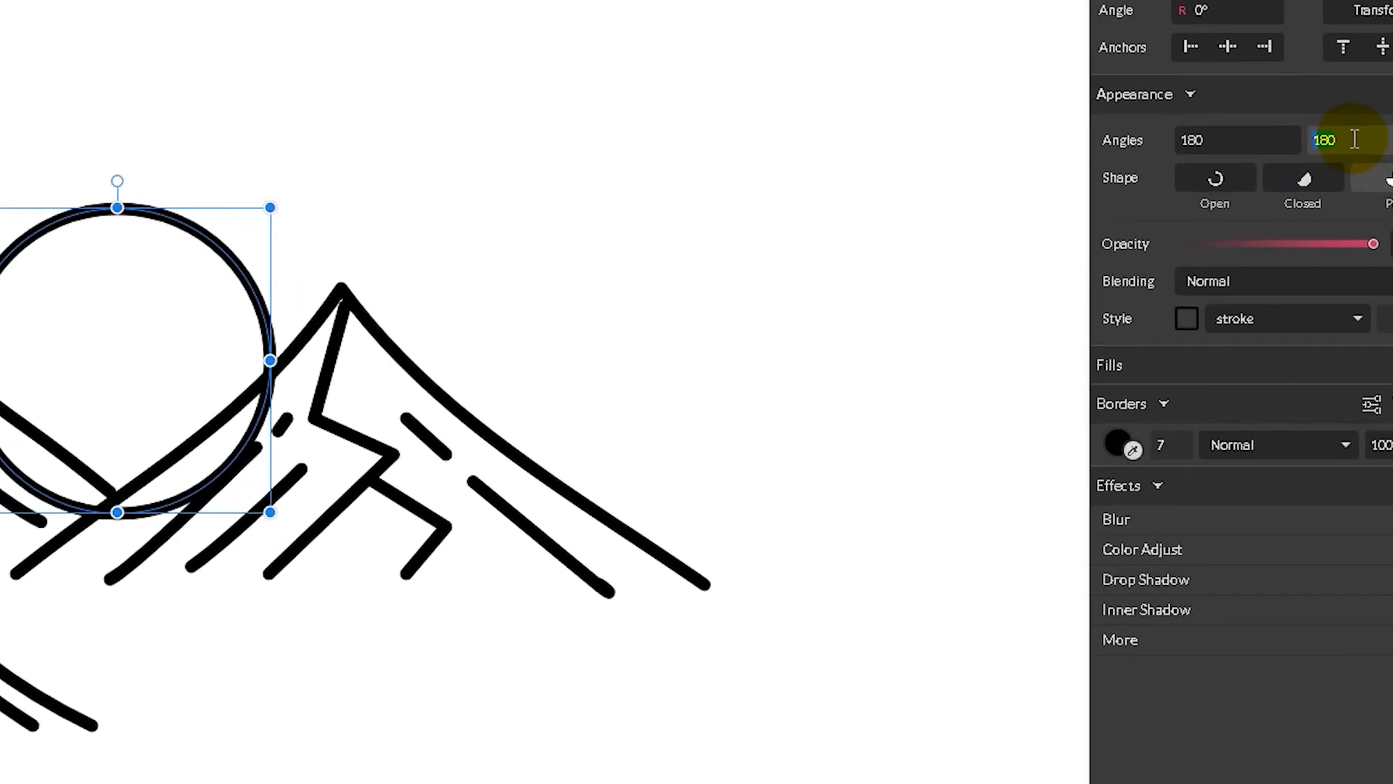
Step: Turn the circle into an open half arc with a second angle of 0 and nudge it down slightly
key(Return)
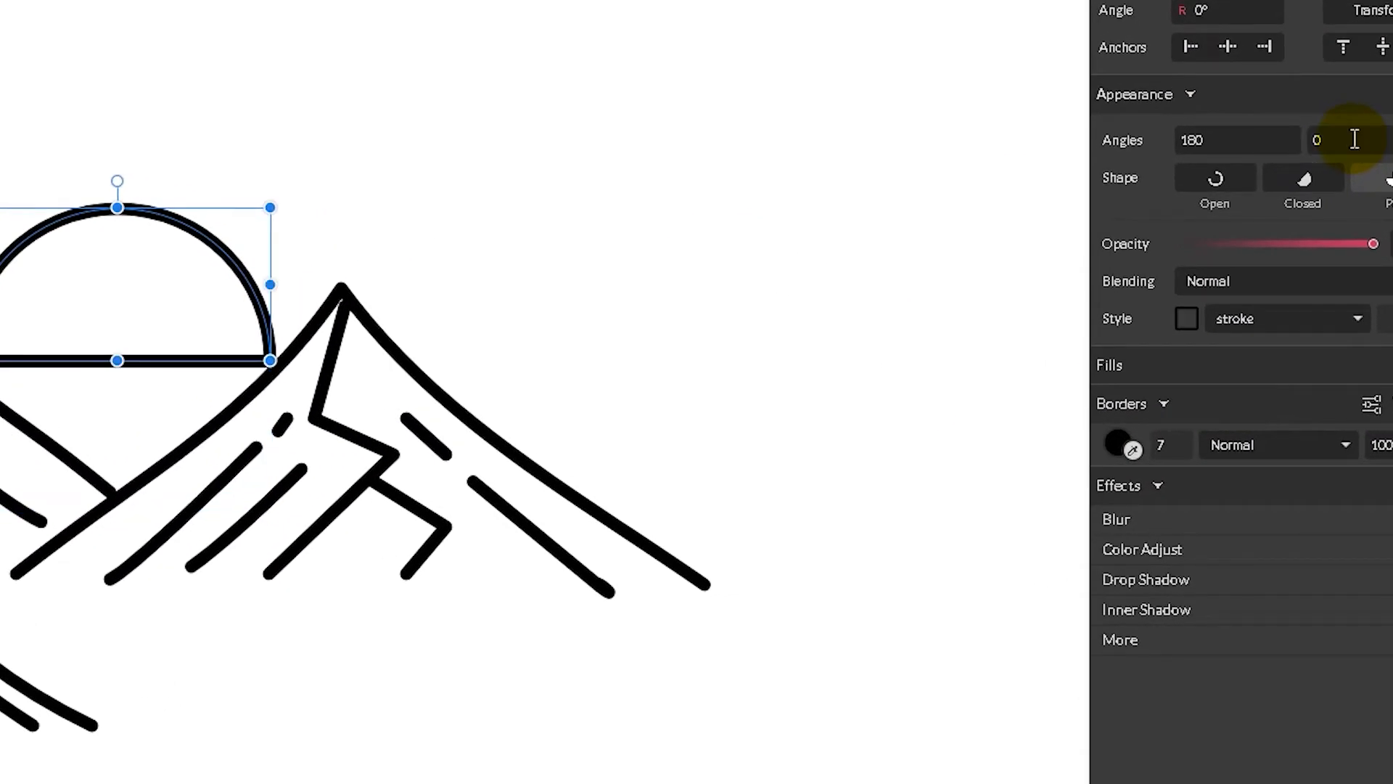
click(1215, 183)
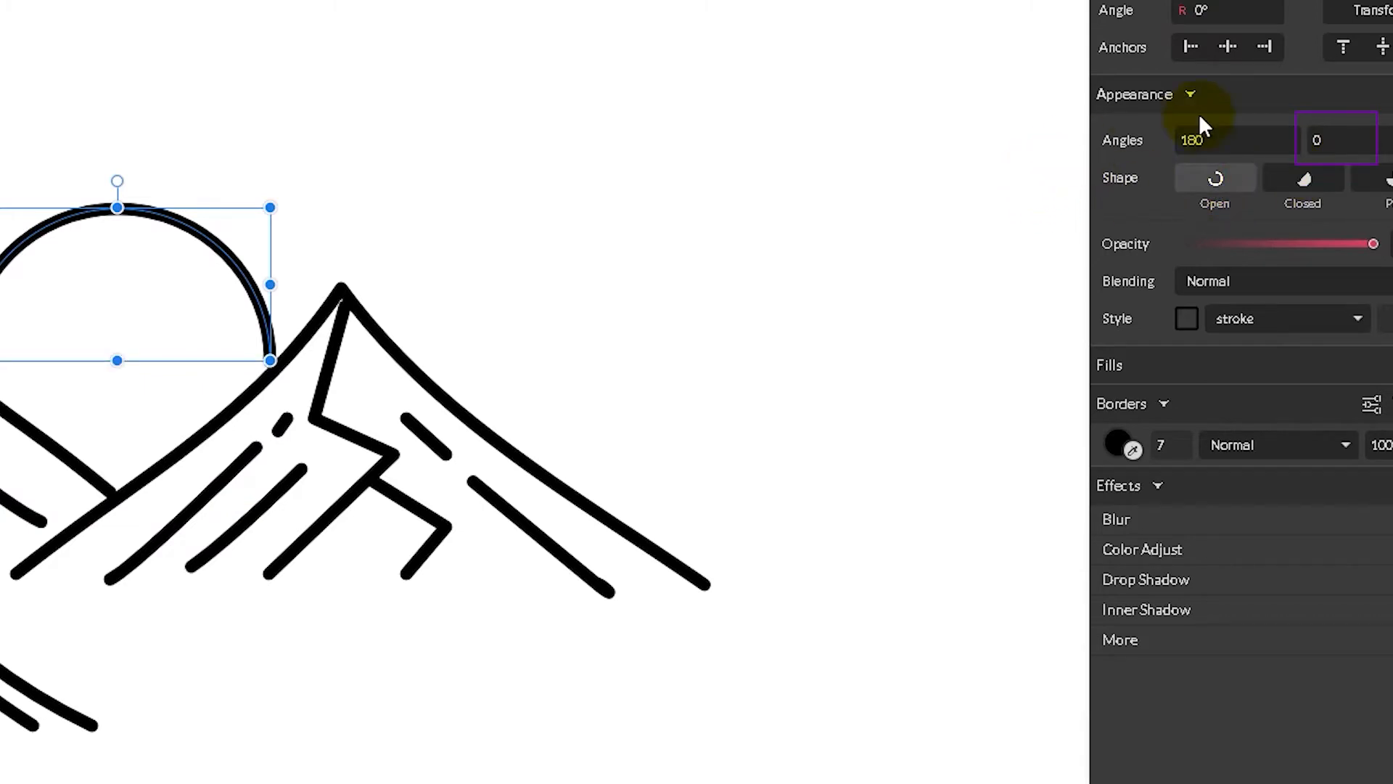
key(Down)
key(Down)
key(Down)
key(Down)
key(Down)
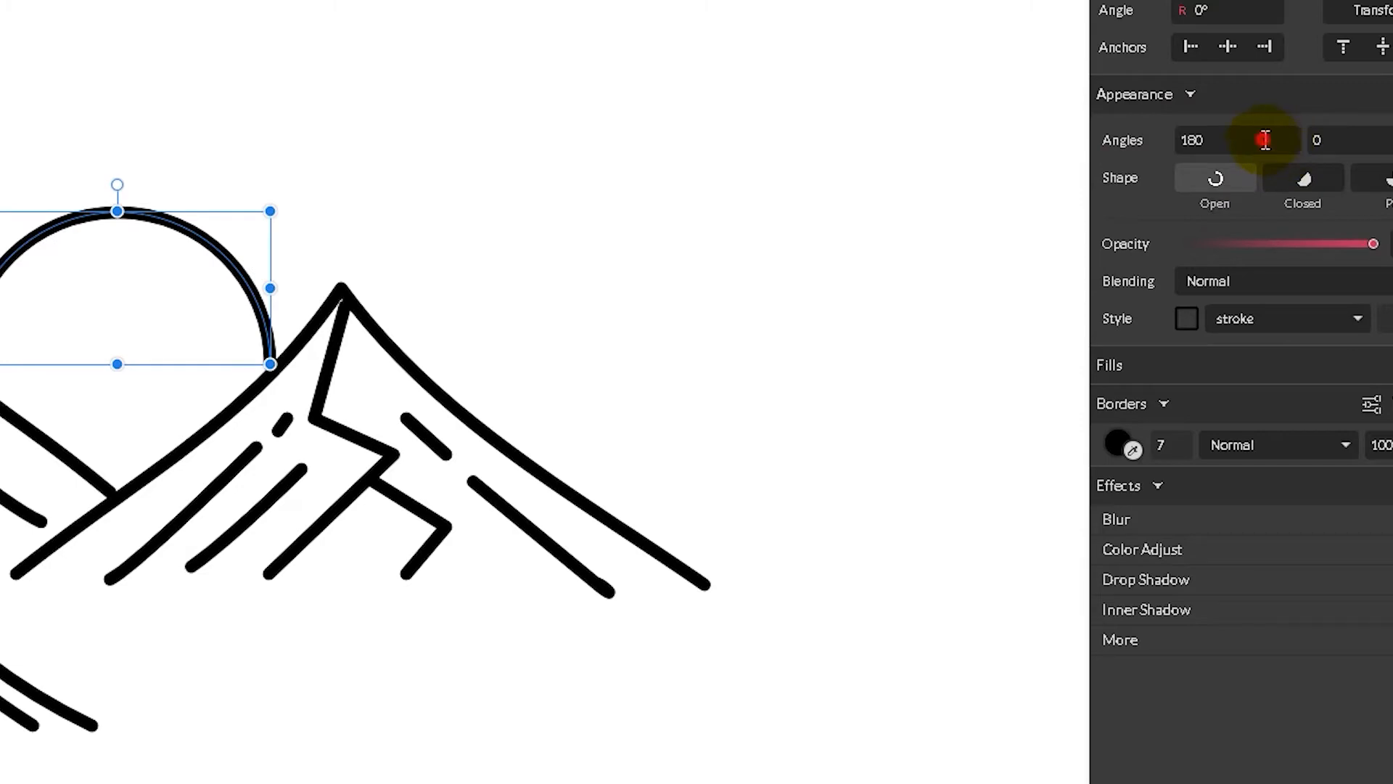
Step: Set the sun arc's angles to 184 and 359 so its ends meet the mountain slopes
click(1265, 140)
key(Up)
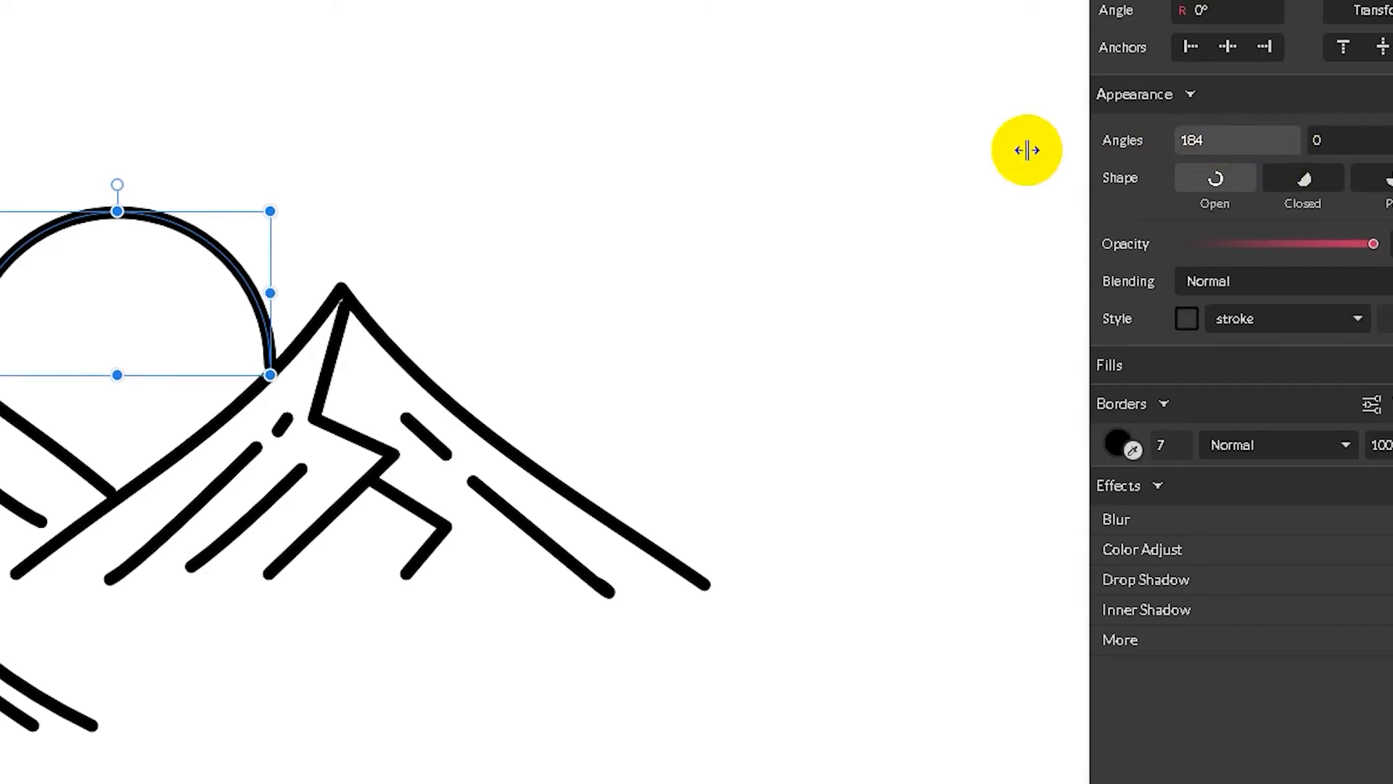
click(762, 162)
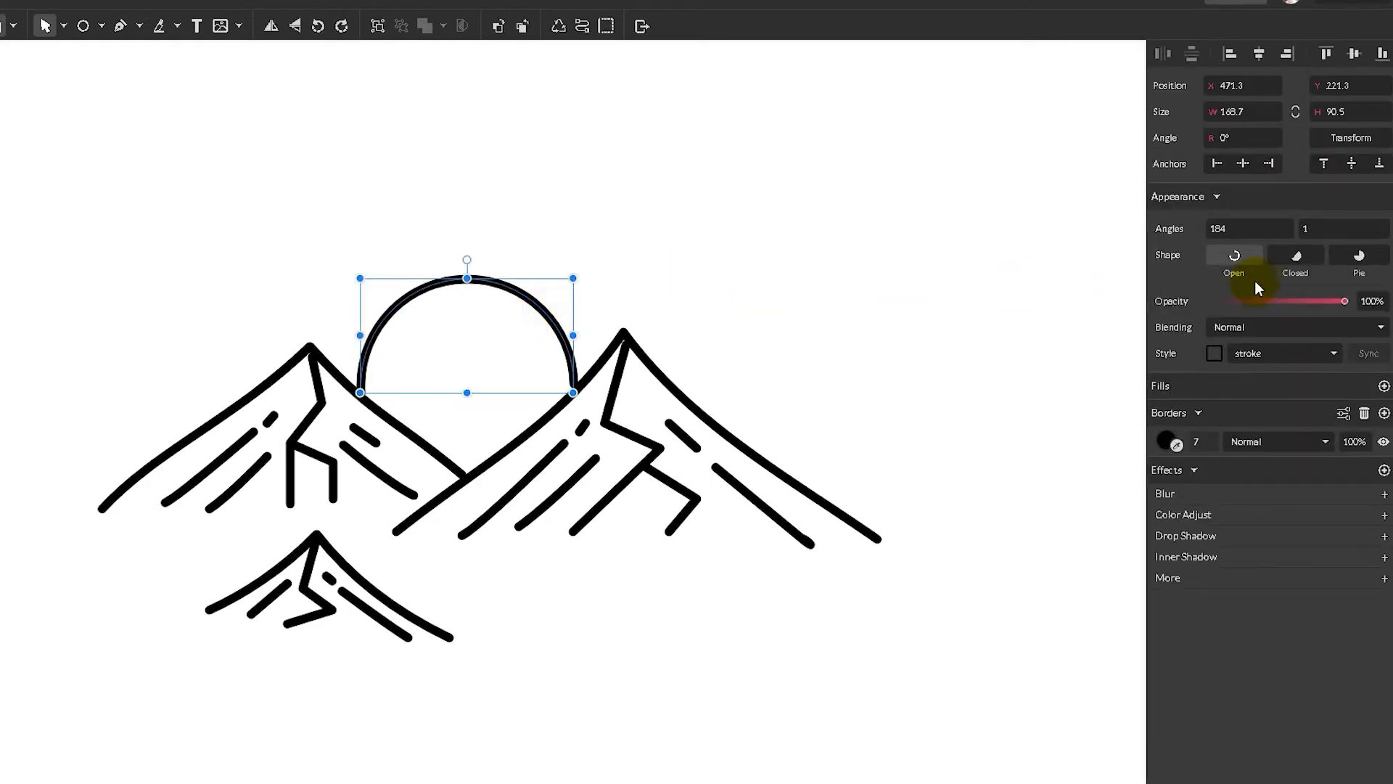
click(1337, 231)
text(0)
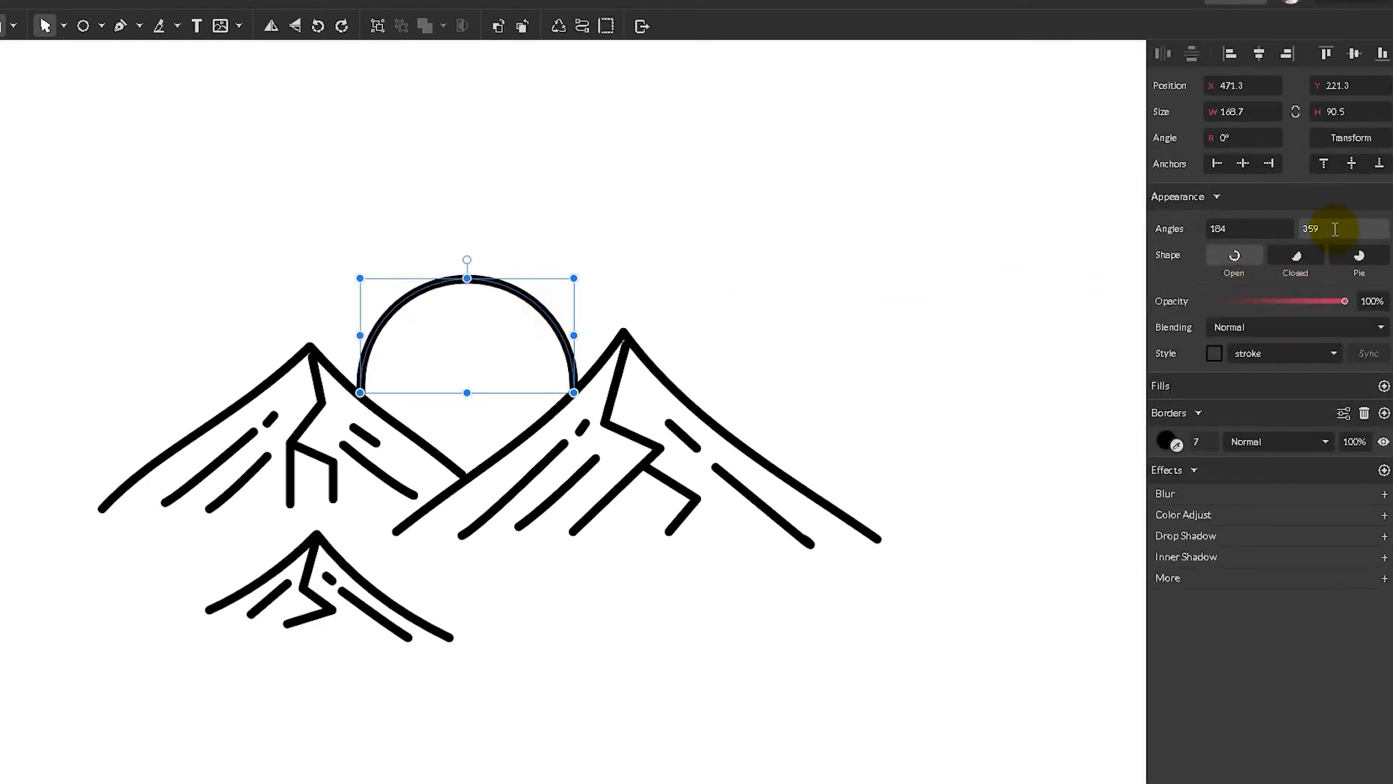
click(949, 265)
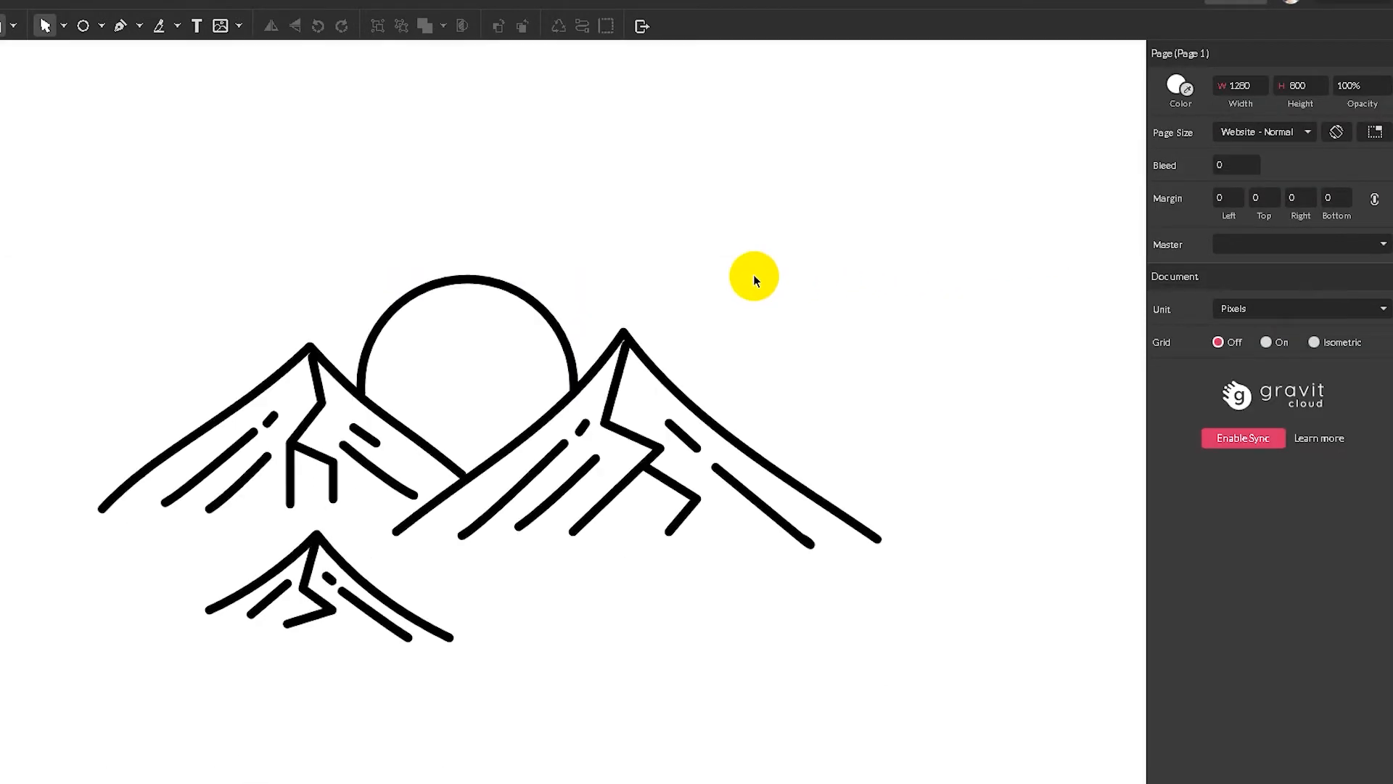
Step: Draw a large circle about 649.7 px in diameter enclosing the mountains and the sun
key(space)
drag(775, 258, 762, 310)
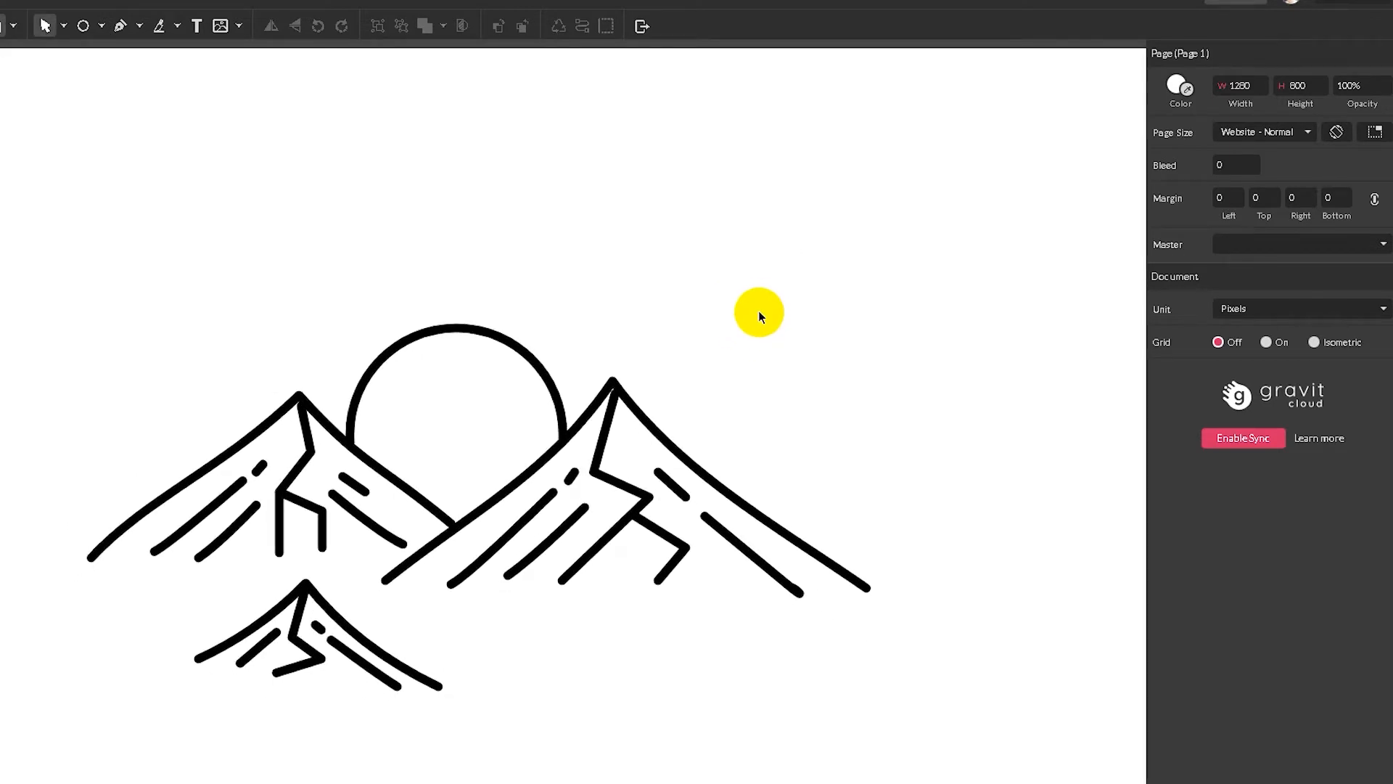
key(ctrl+minus)
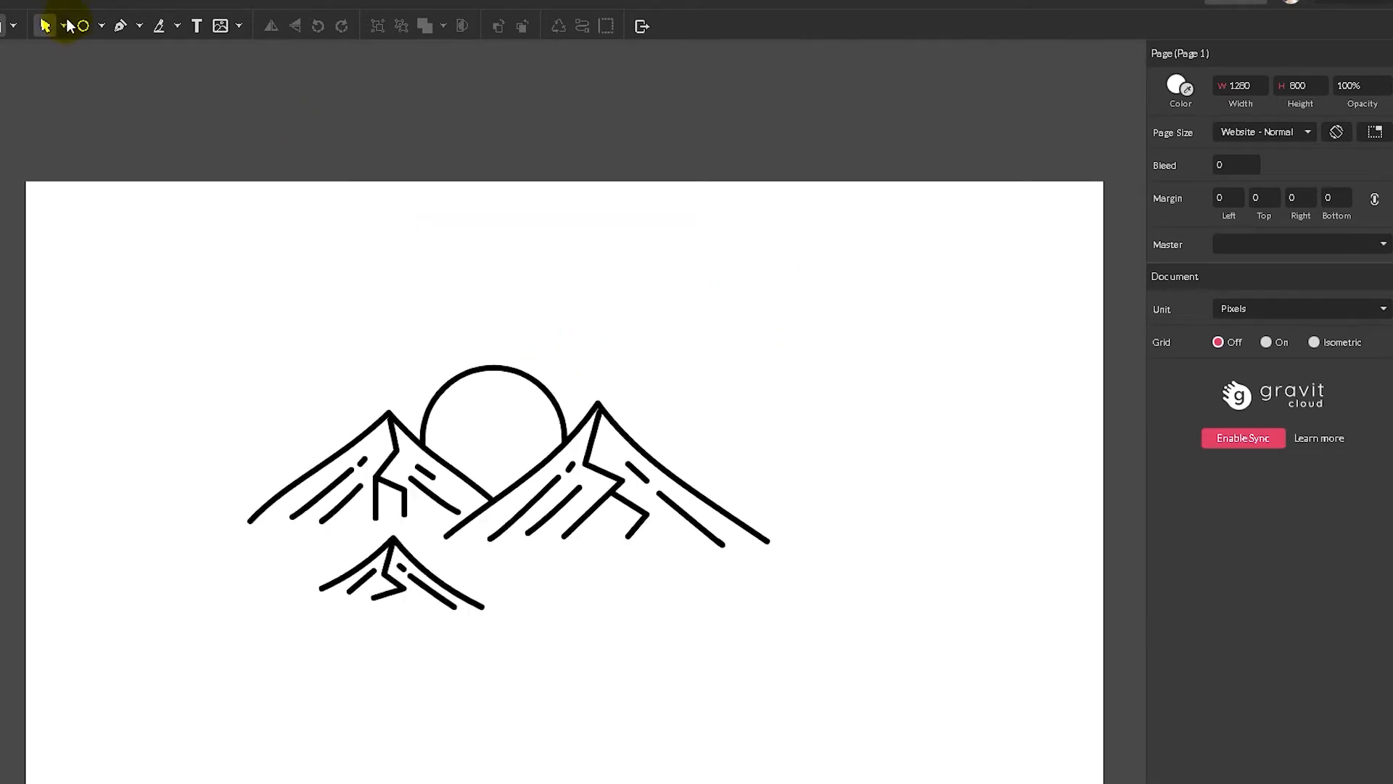
click(101, 26)
click(171, 97)
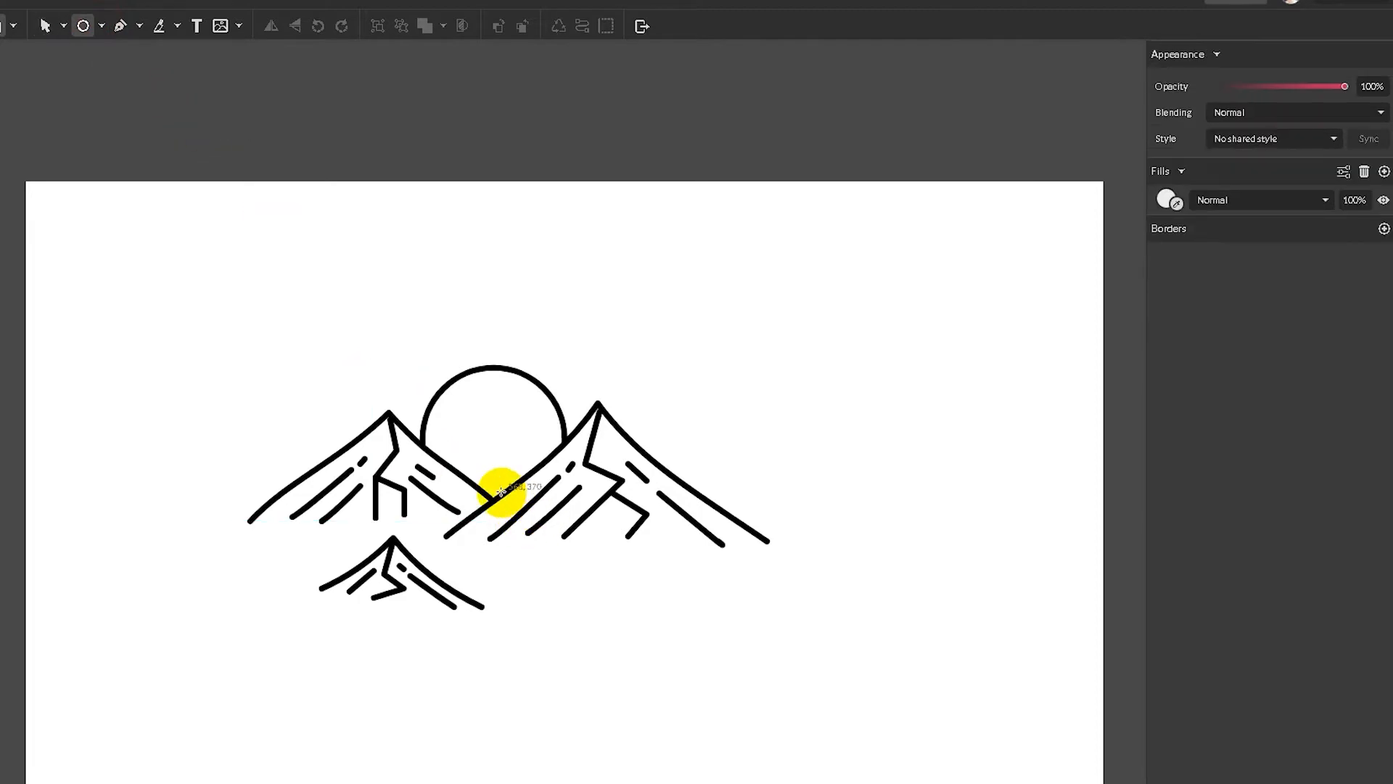
drag(493, 473, 709, 746)
Step: Position the large circle around the scene at X 238, Y 46.3 and apply the "stroke" style to it
click(633, 376)
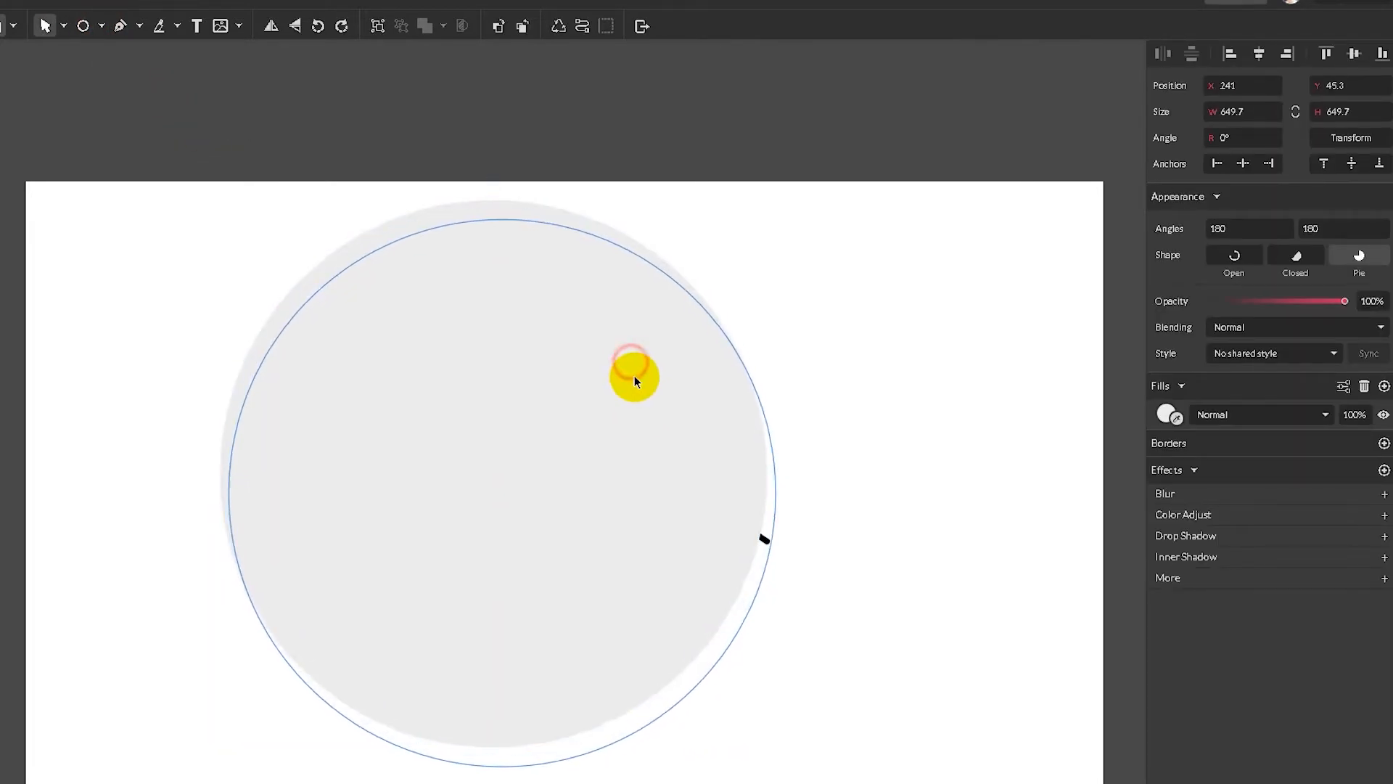
drag(632, 379, 641, 381)
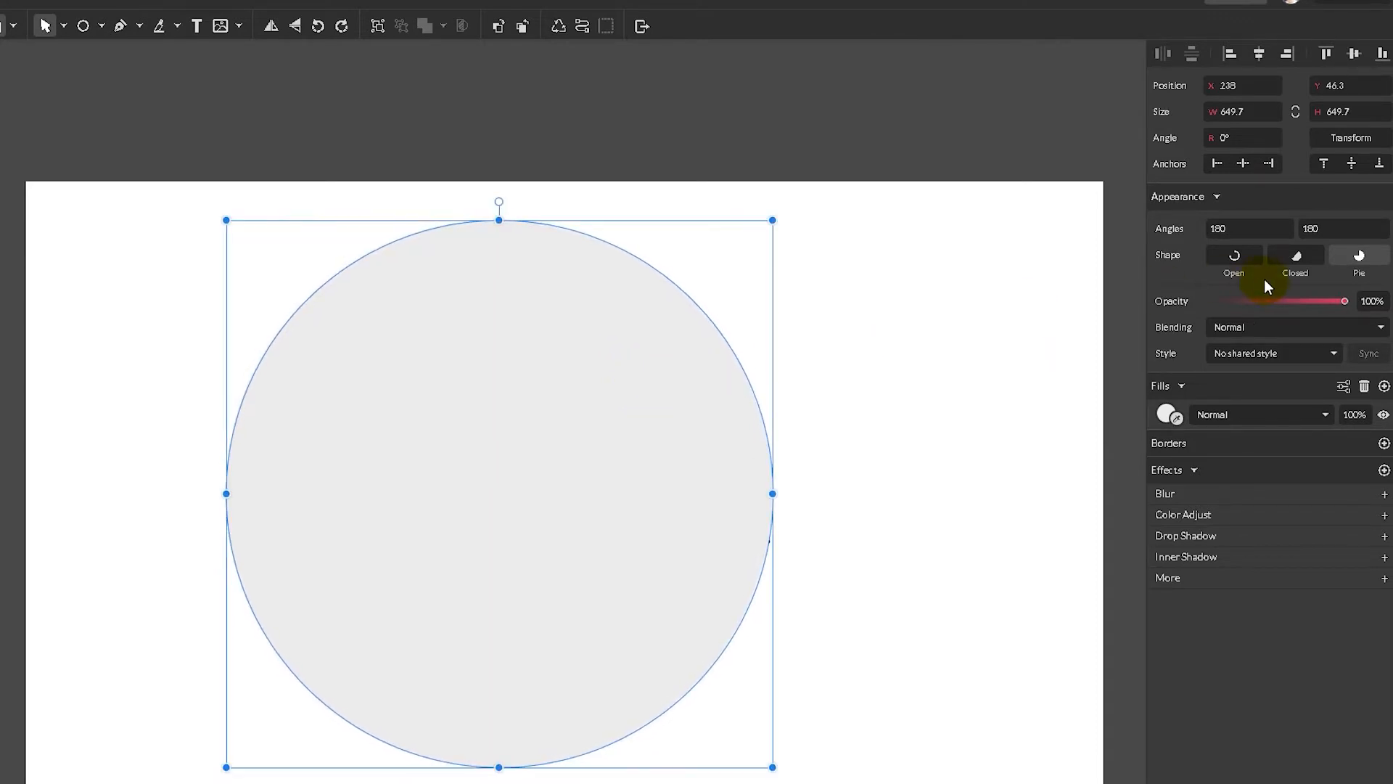
click(1224, 356)
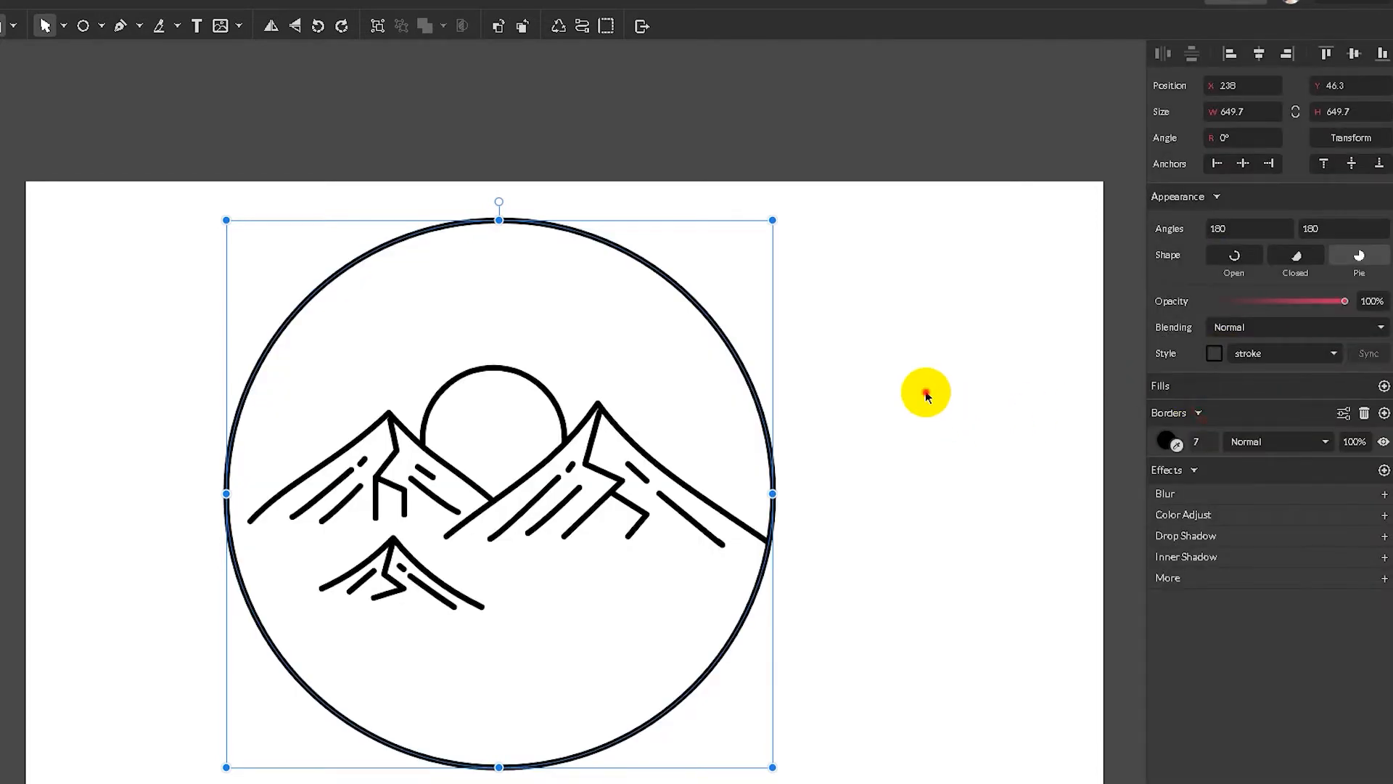
click(781, 403)
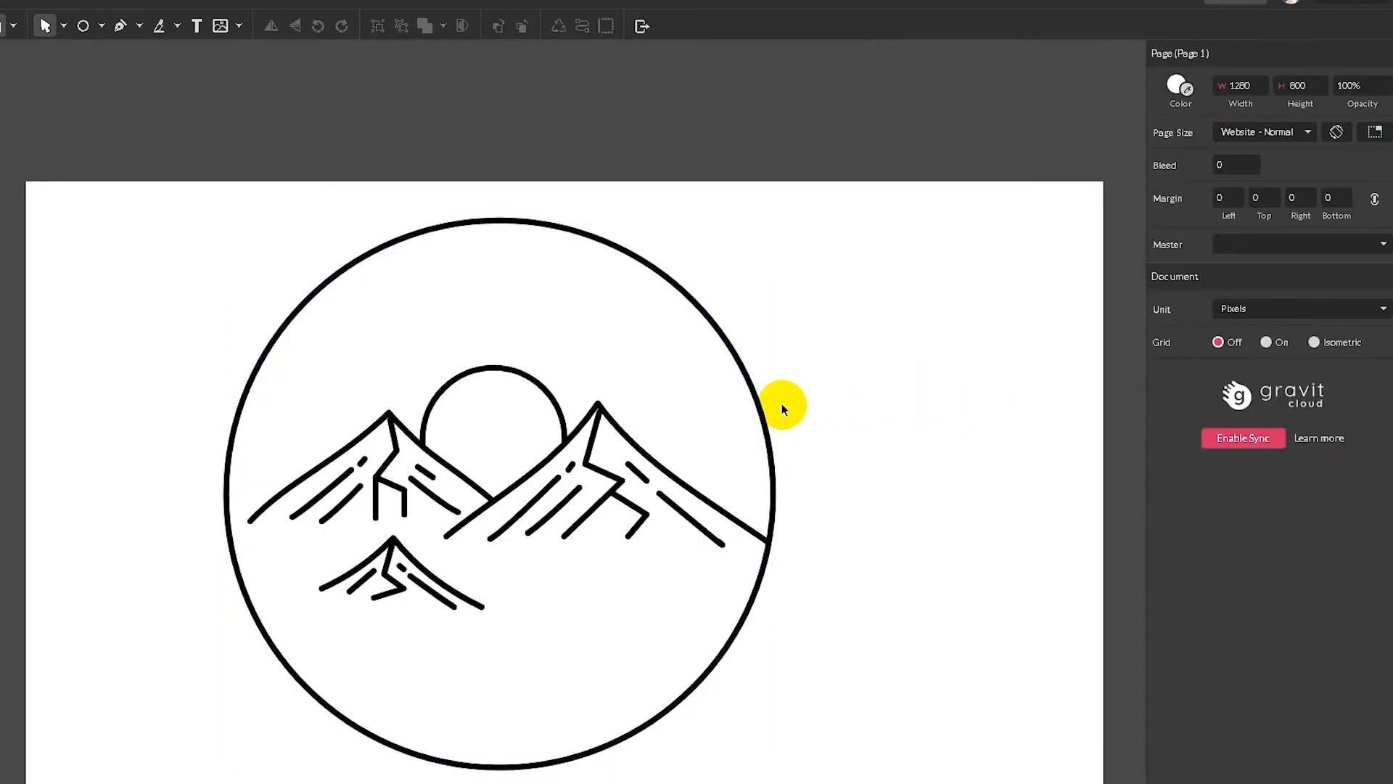
Step: Move the large circle up around the mountains and sun to X 237, Y 22.3
click(762, 404)
drag(762, 404, 760, 408)
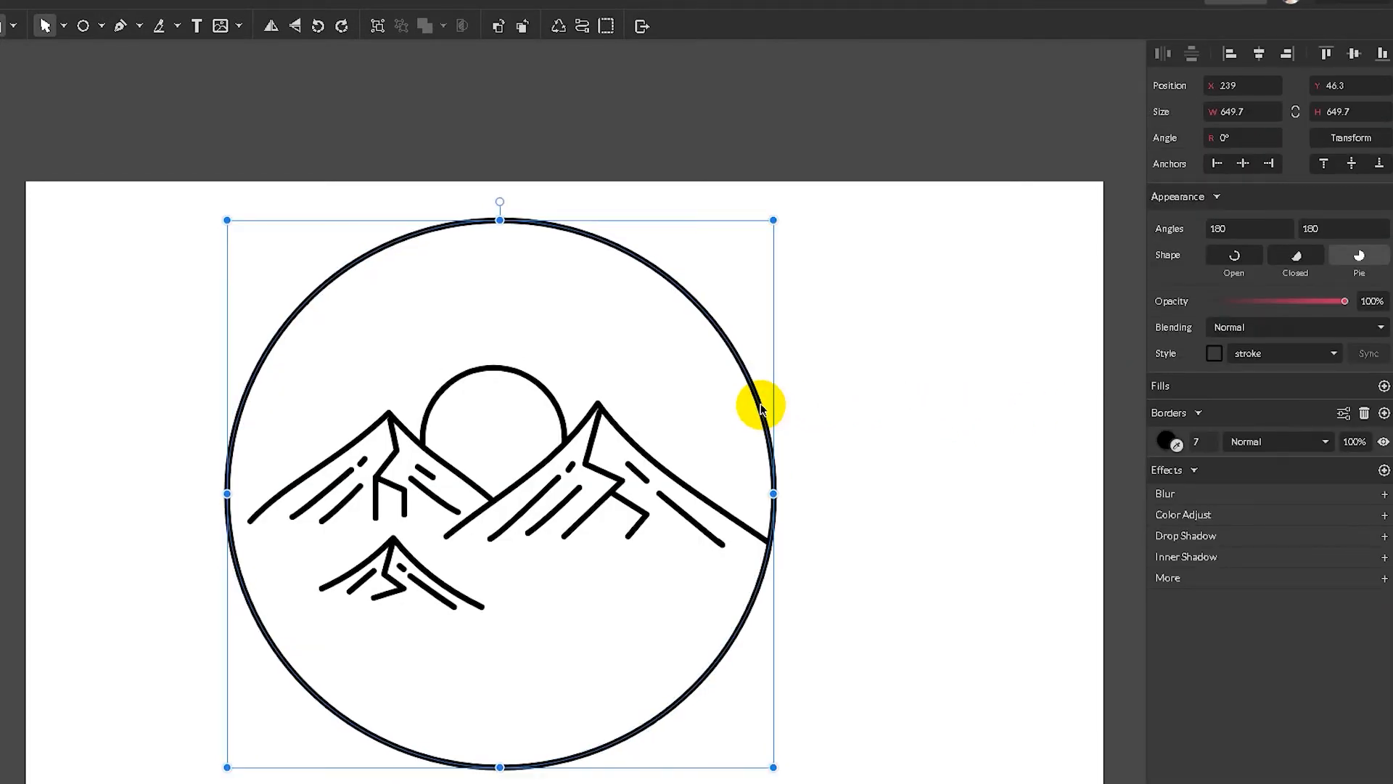
click(845, 410)
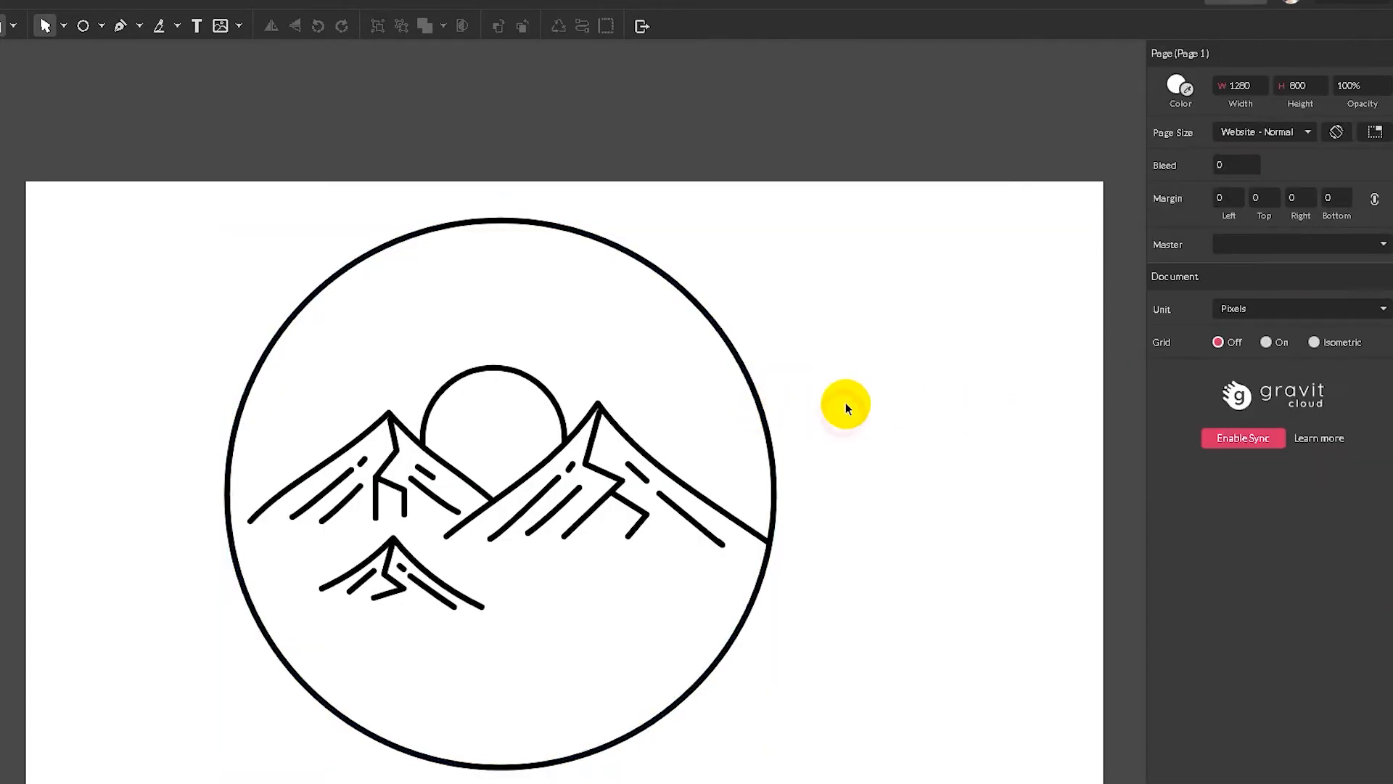
click(755, 404)
click(771, 351)
click(740, 360)
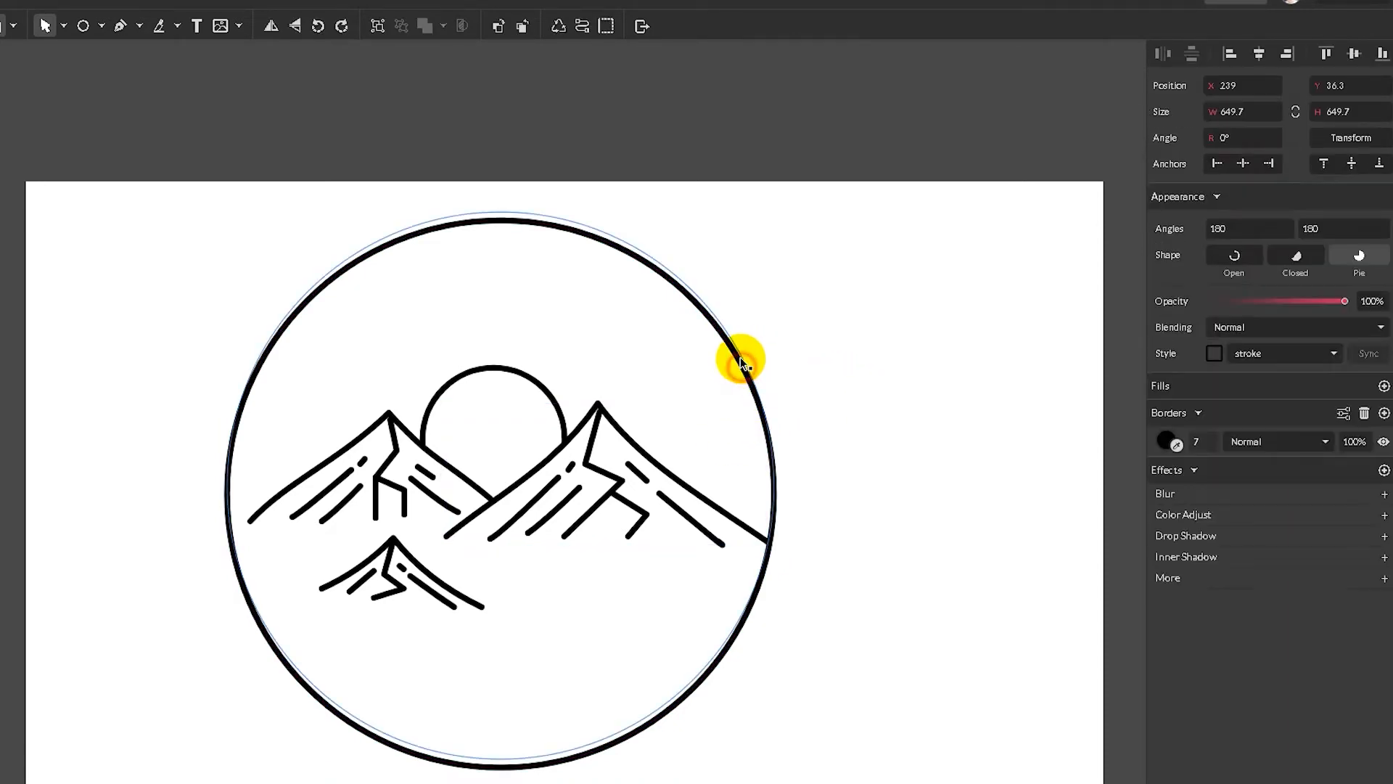
click(805, 391)
click(762, 399)
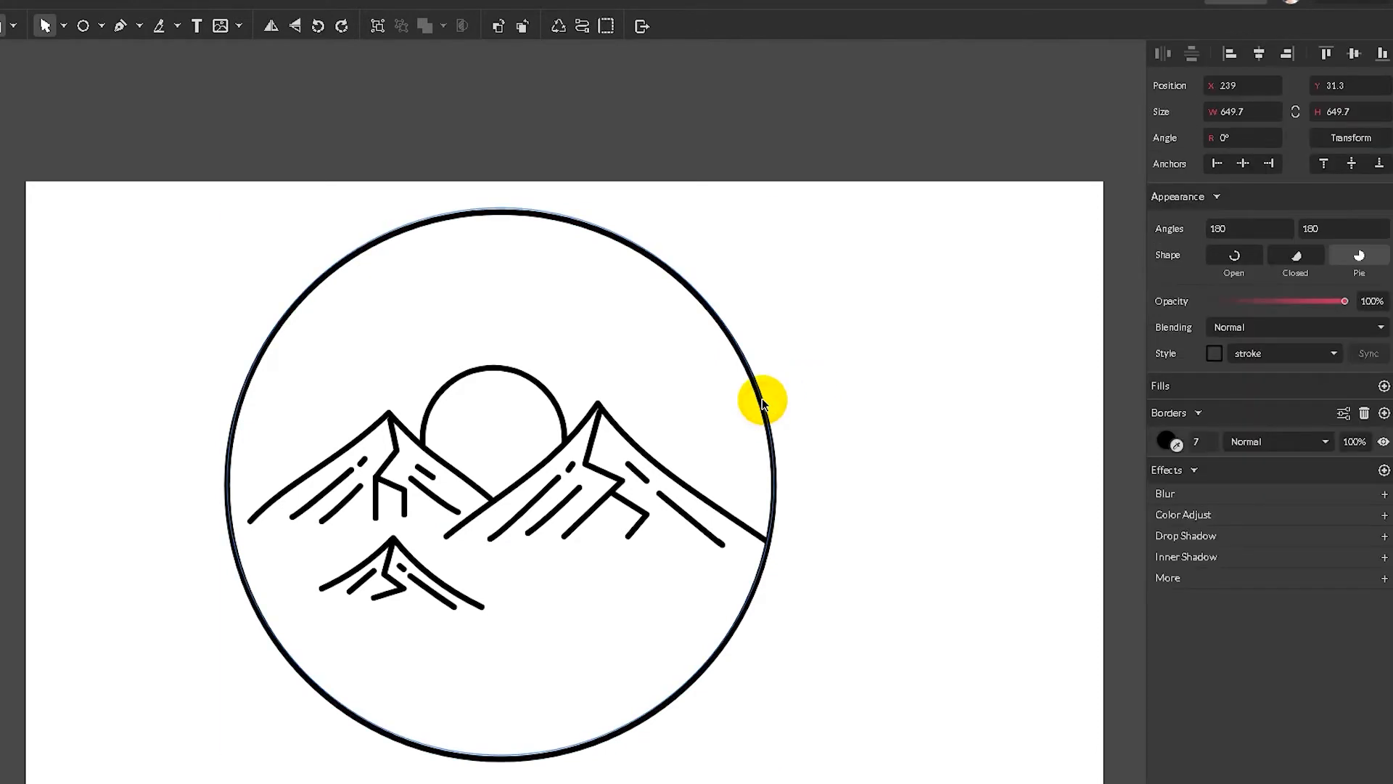
drag(761, 399, 761, 393)
click(809, 397)
click(768, 541)
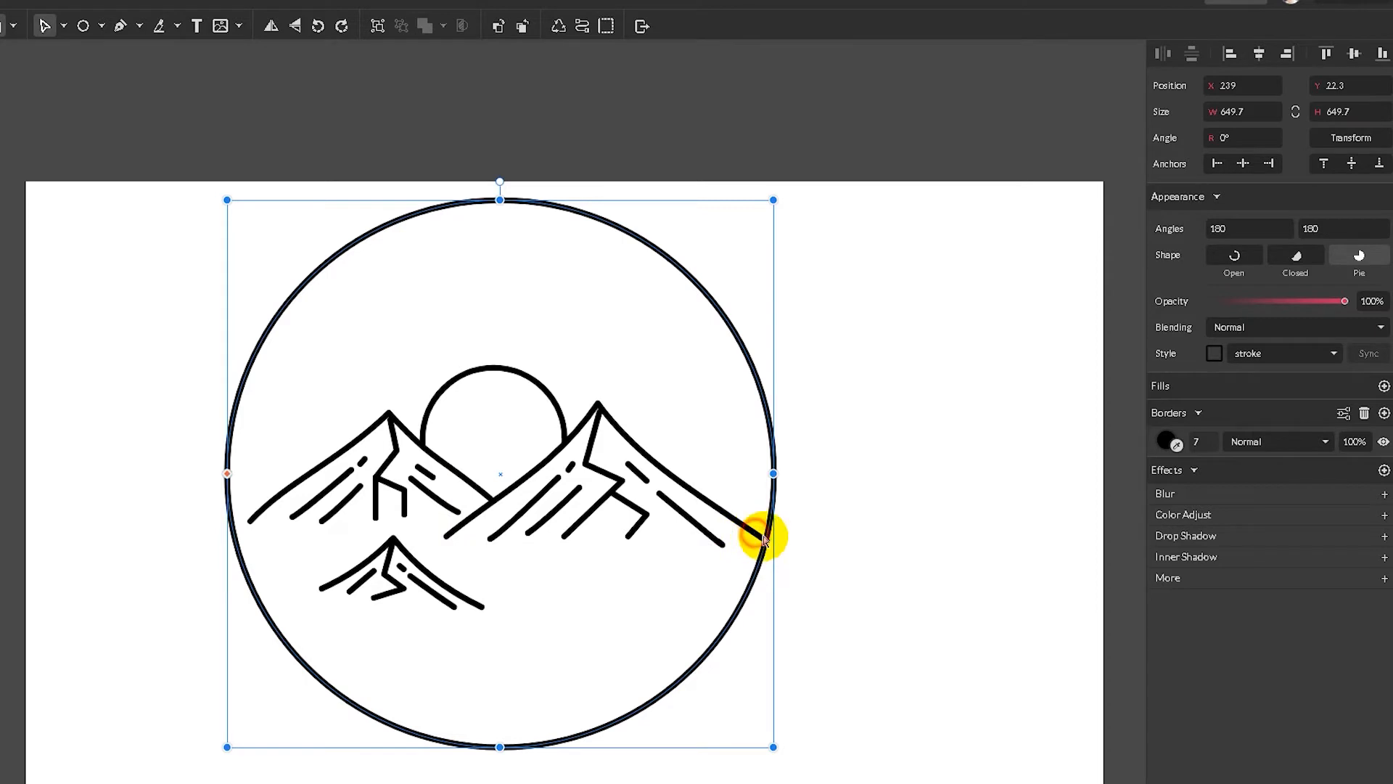
drag(488, 605, 486, 605)
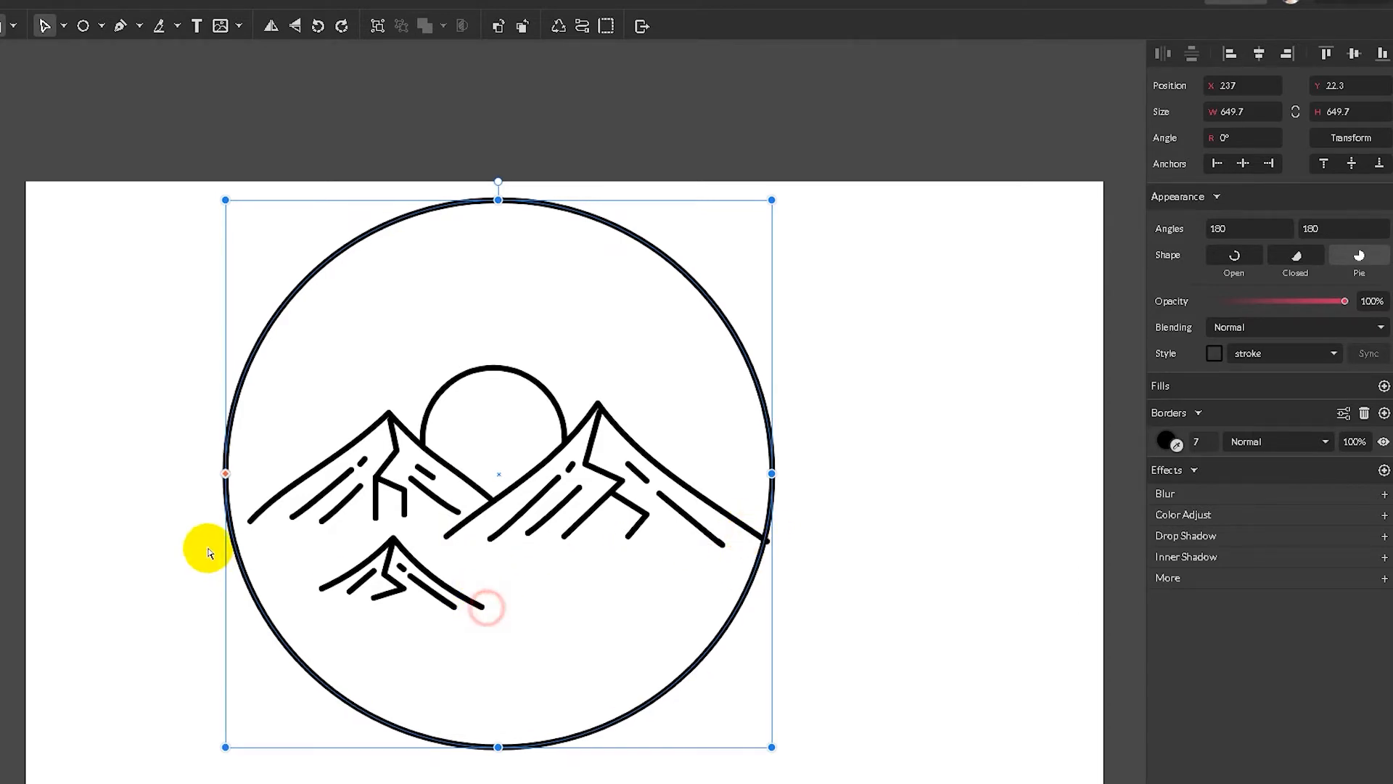
Step: Lock the large circle and extend the outer slope ends of the two big mountains to fit its edge
click(184, 262)
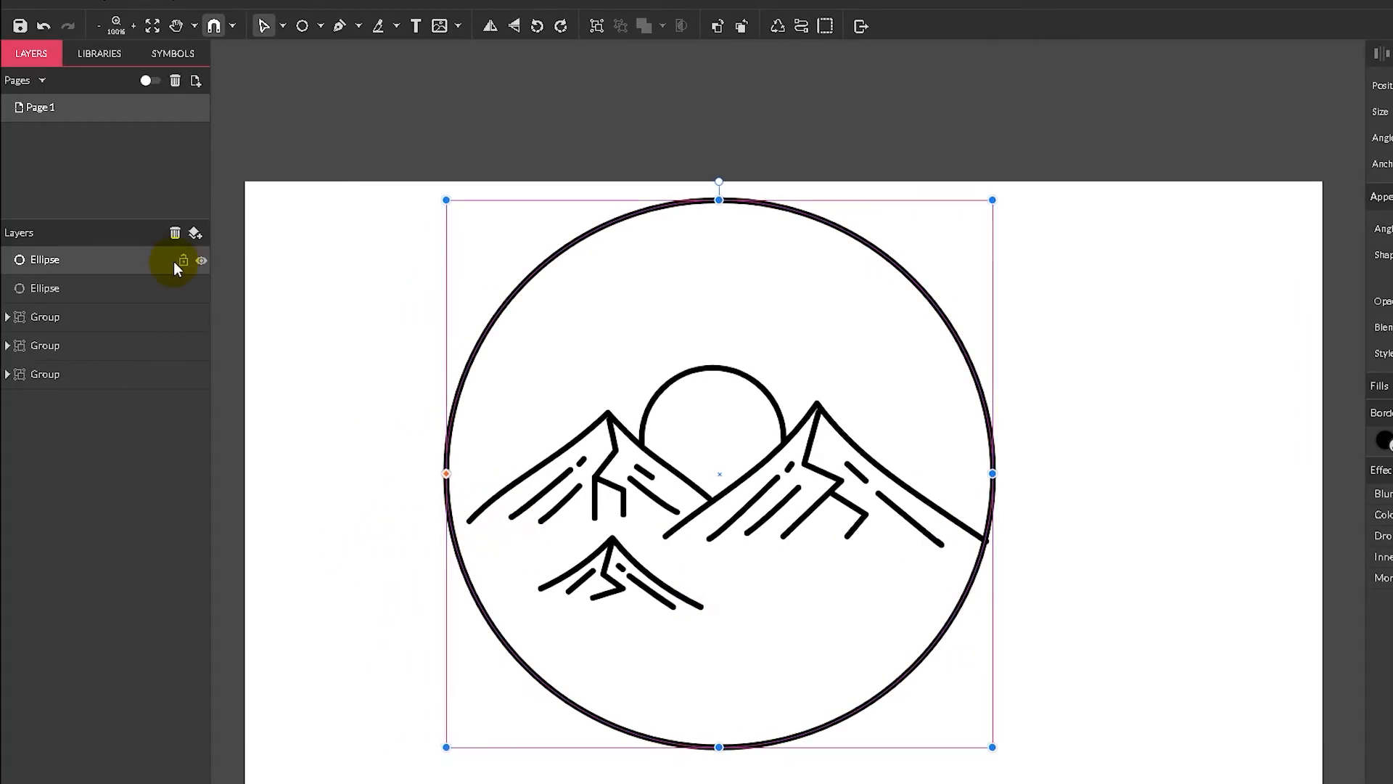
click(484, 516)
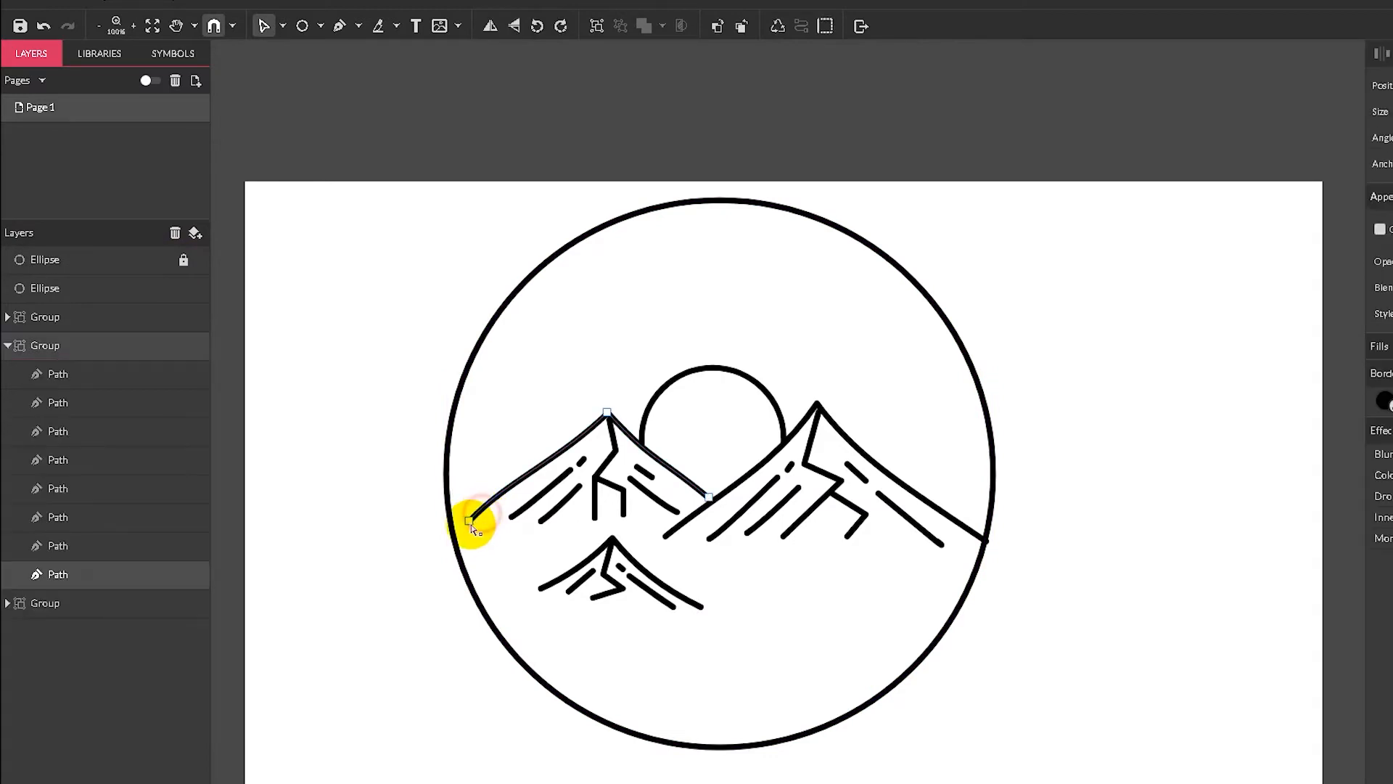
click(984, 542)
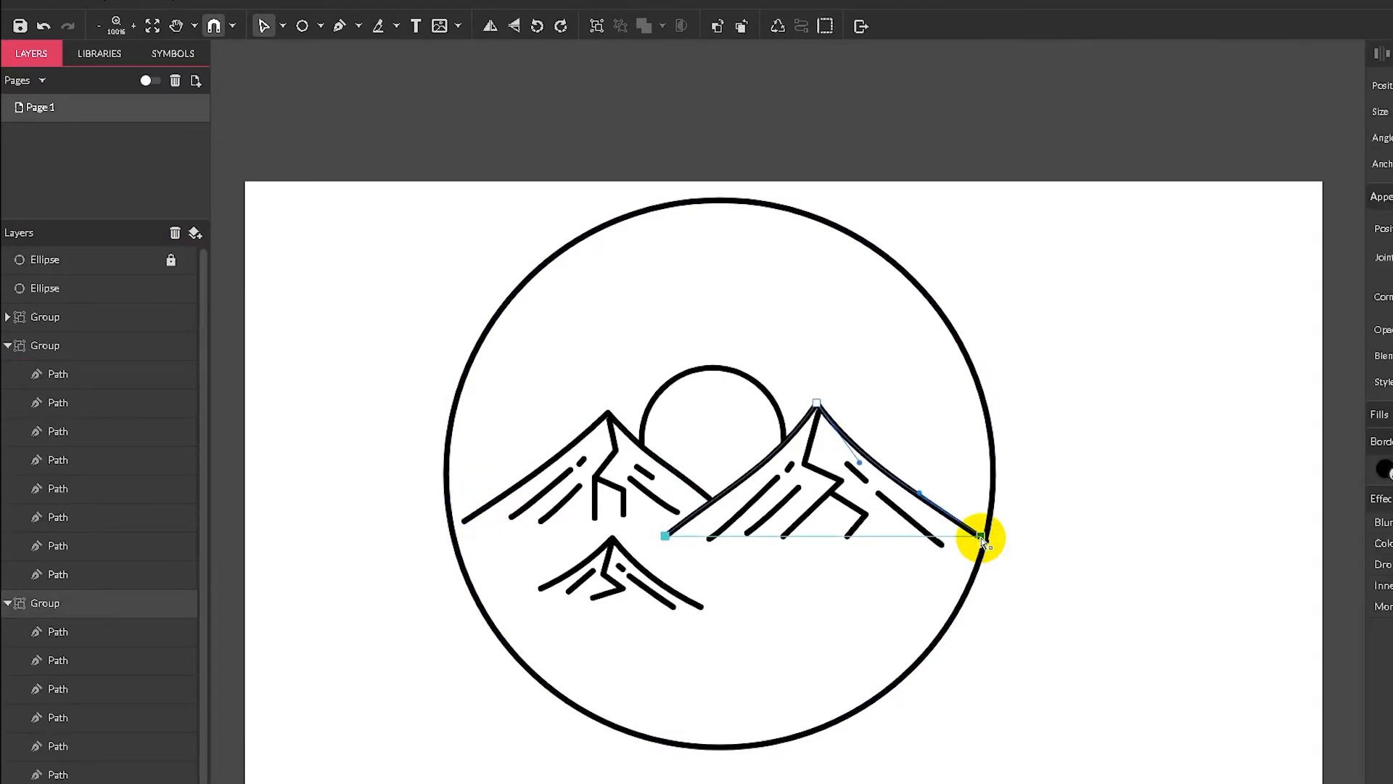
click(1018, 553)
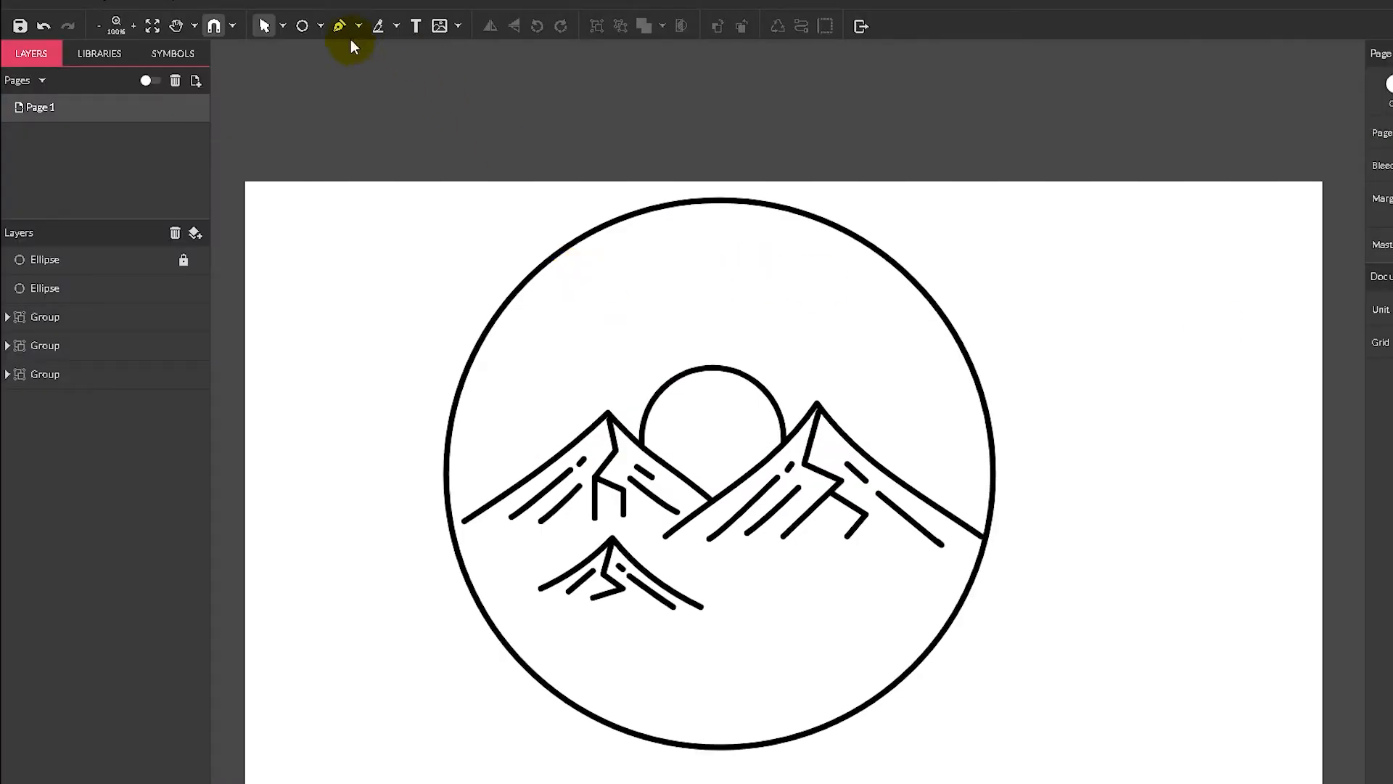
Step: Draw two vertical ray lines on the circle's centre axis, one above the sun and one mirrored below, and group them
click(319, 27)
click(352, 49)
mouse_move(720, 234)
mouse_down()
mouse_move(731, 367)
mouse_move(717, 679)
mouse_up()
shift+click(734, 324)
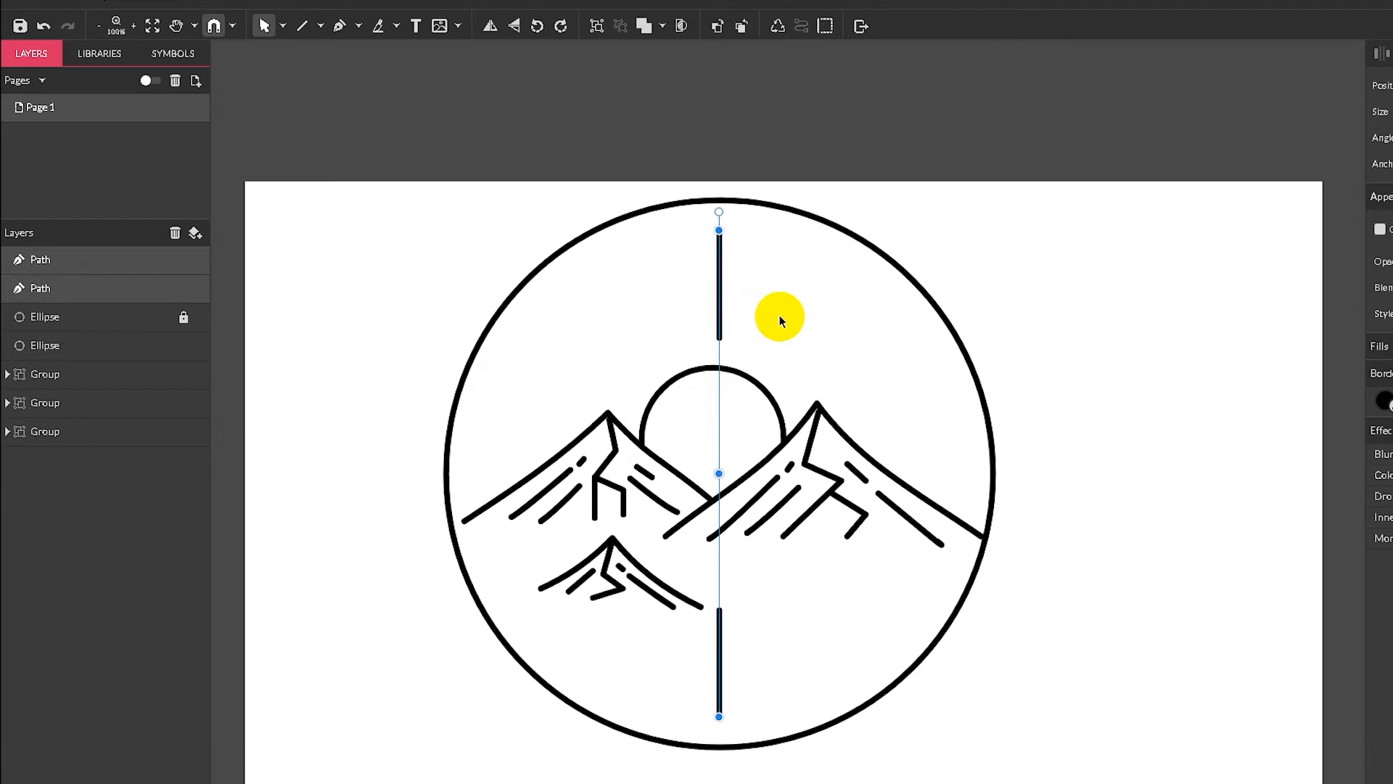
key(ctrl+g)
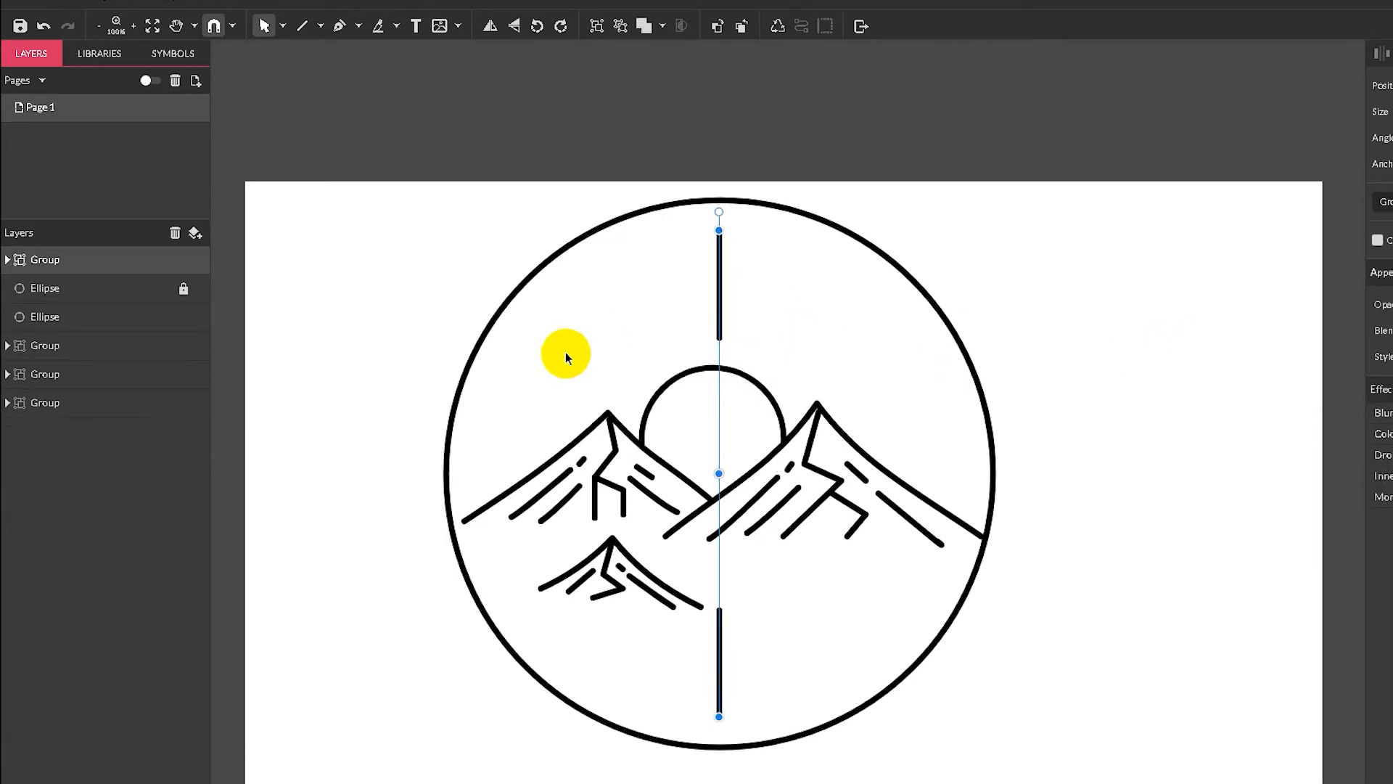
Step: Try rotating a duplicate of the grouped ray lines to -13.1° about the circle's centre
click(1392, 138)
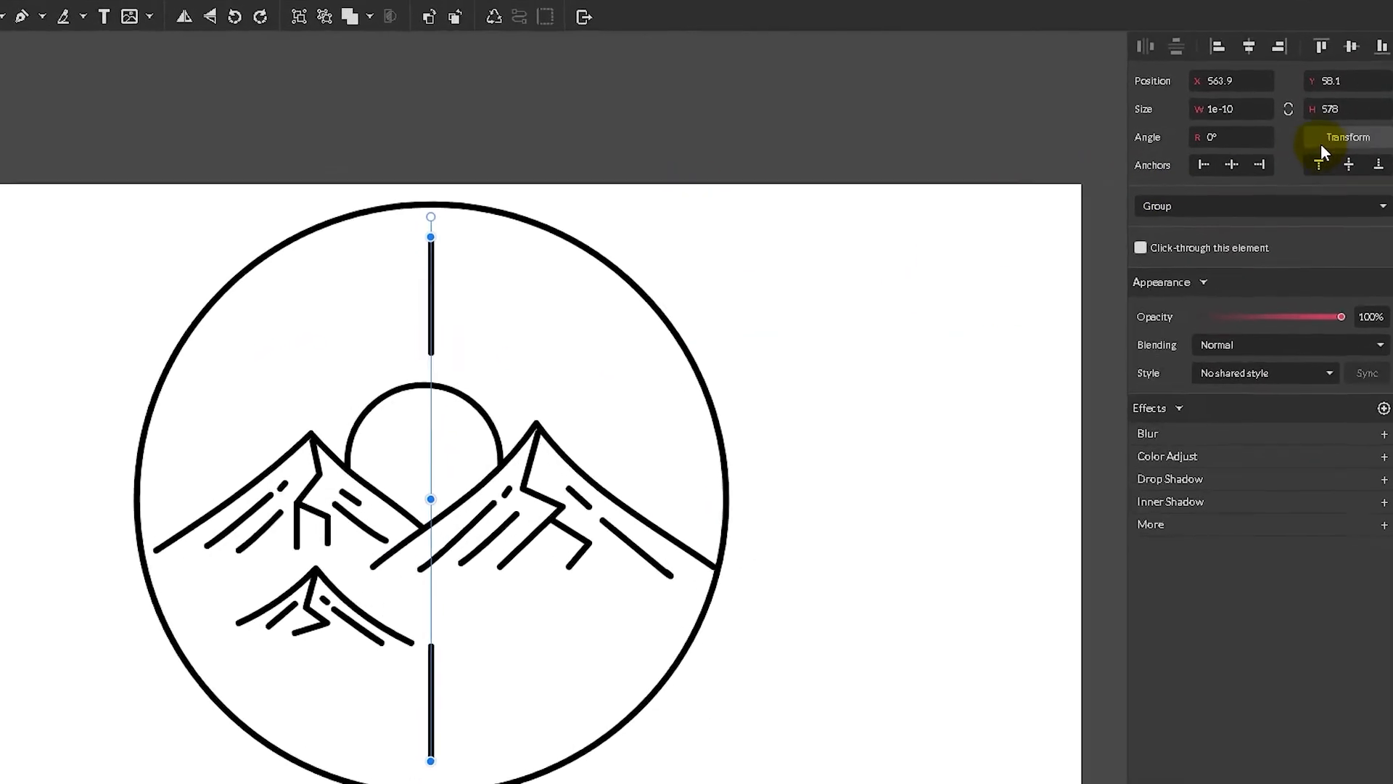
click(1320, 141)
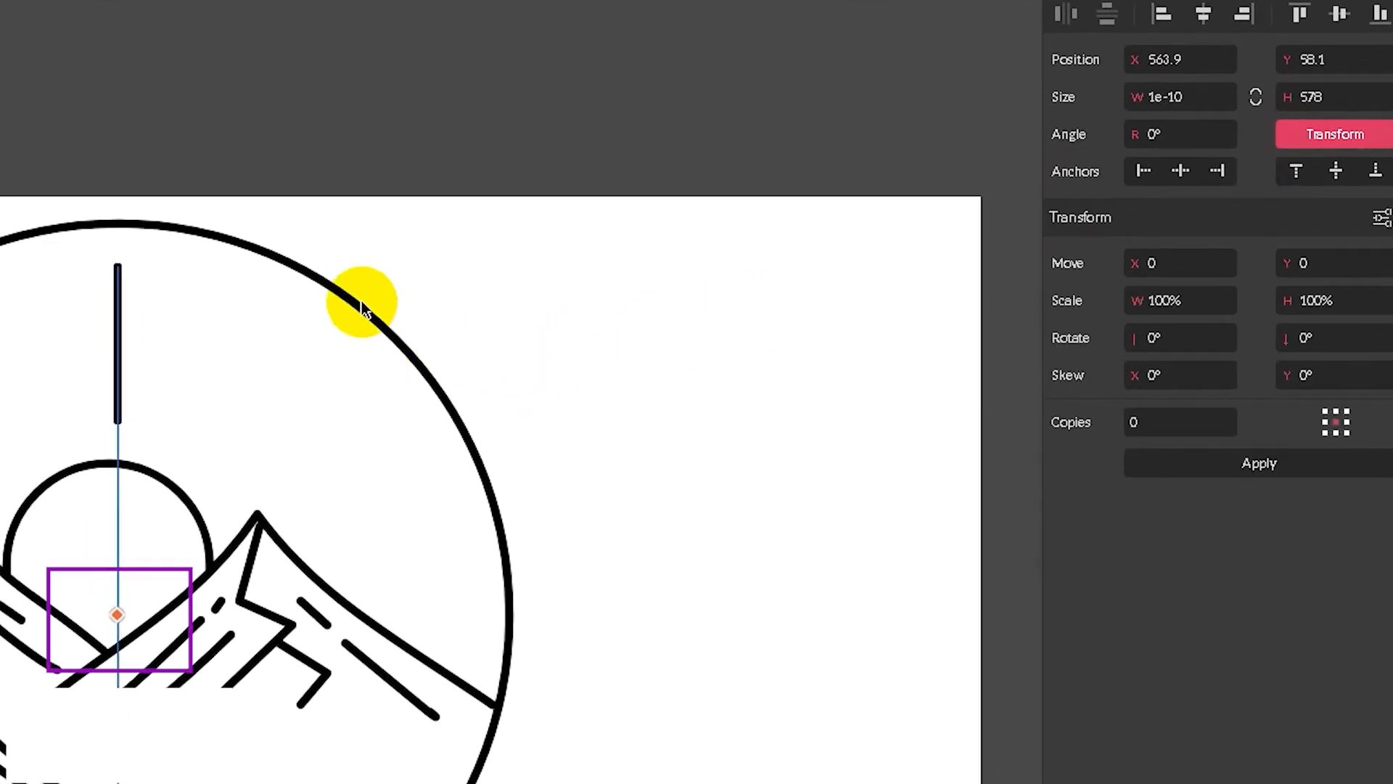
key(ctrl+d)
drag(114, 242, 194, 265)
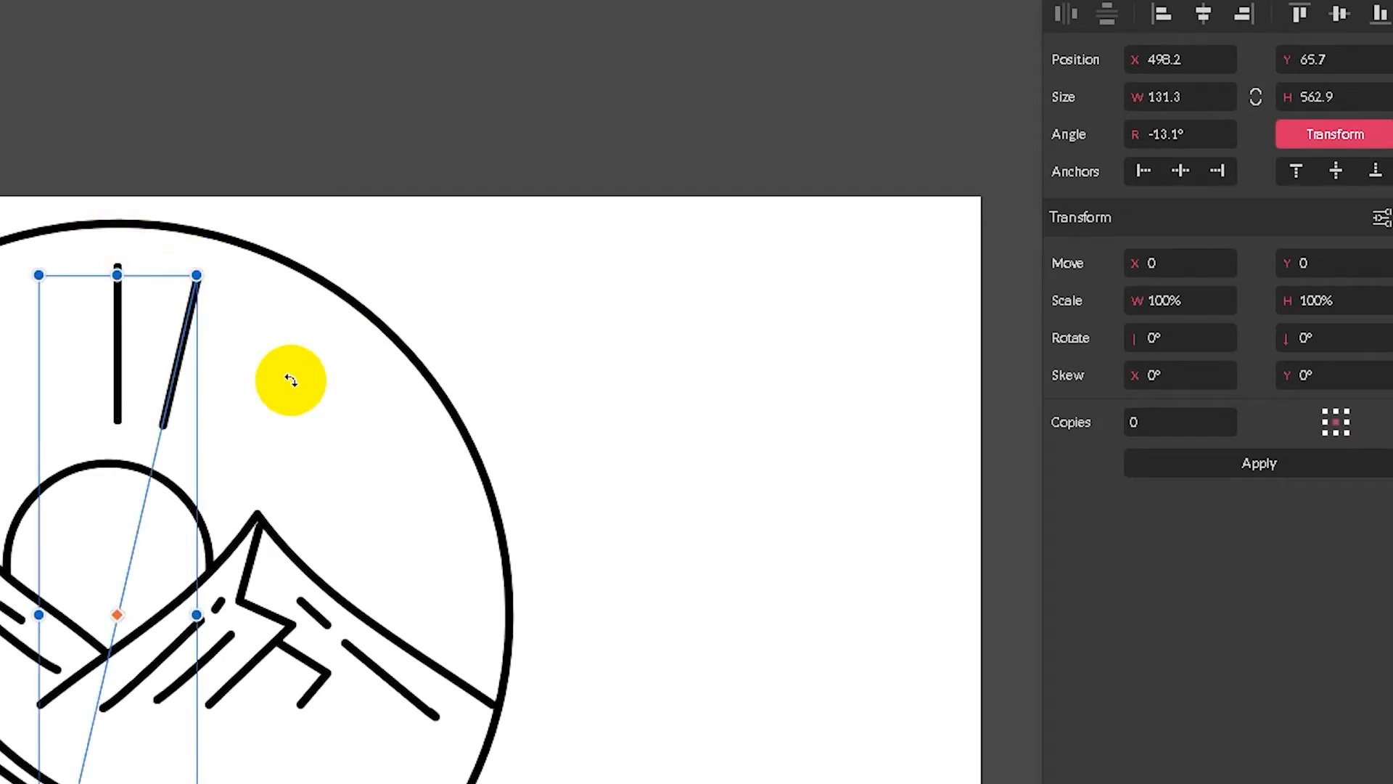
Step: Try to repeat the rotated duplicate of the rays all the way around the circle's centre
key(ctrl+d)
key(ctrl+d)
key(ctrl+d)
key(ctrl+d)
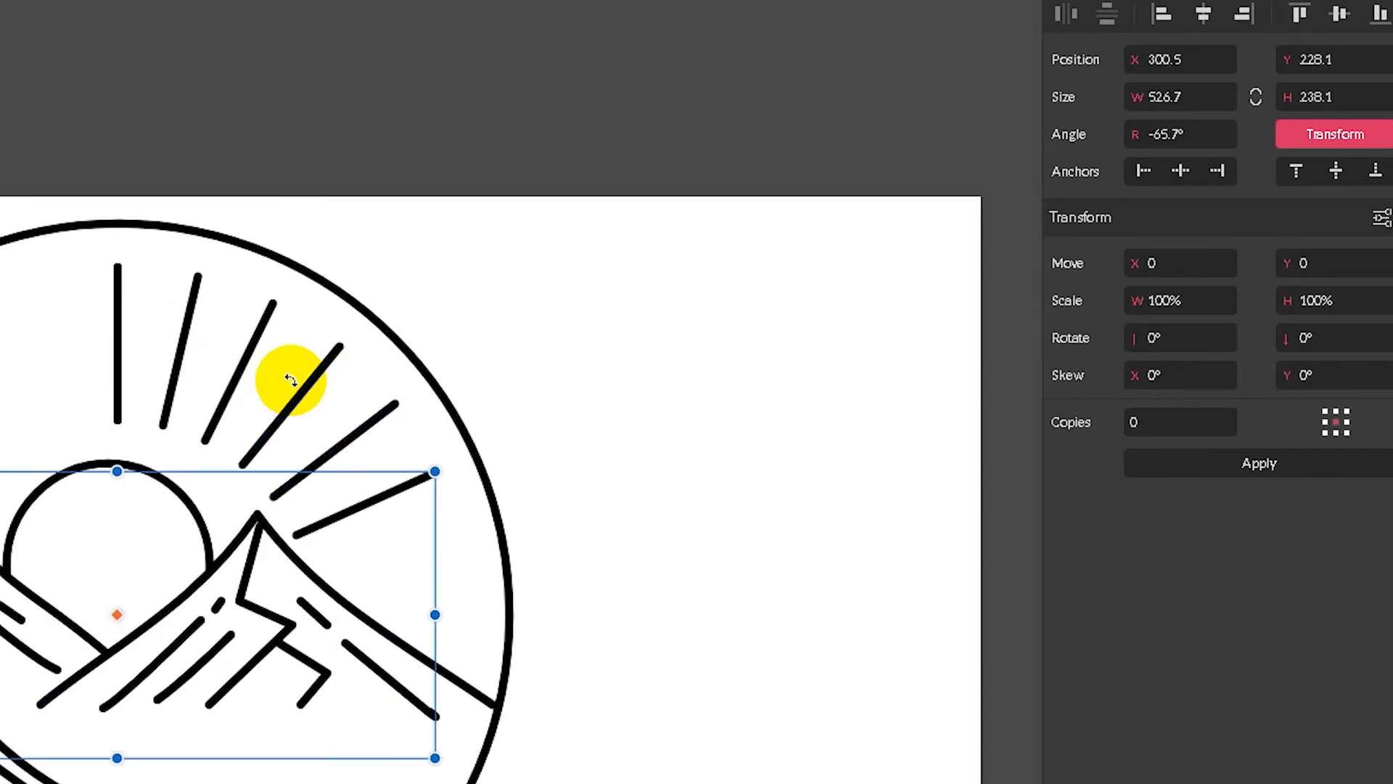
key(ctrl+d)
key(ctrl+d)
key(ctrl+d)
key(ctrl+d)
key(ctrl+d)
key(ctrl+d)
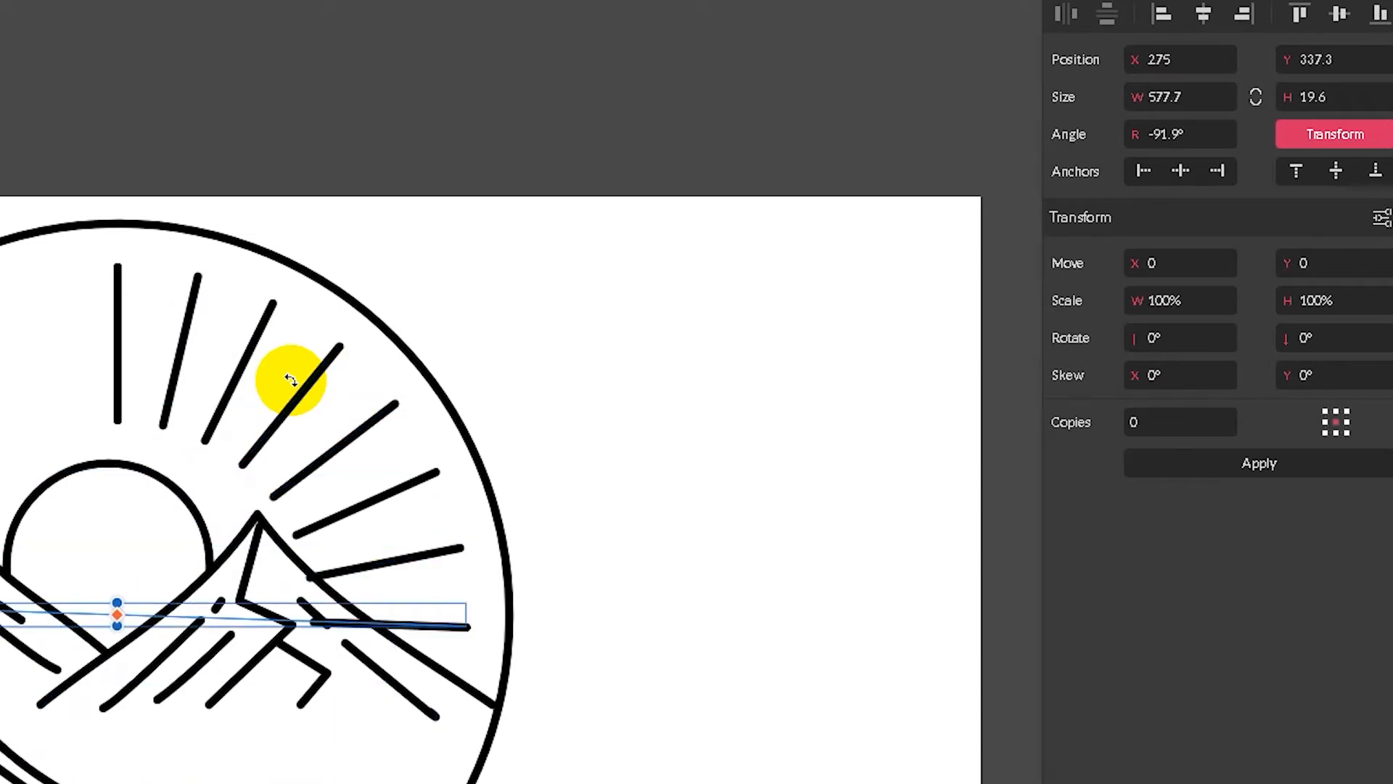
key(ctrl+d)
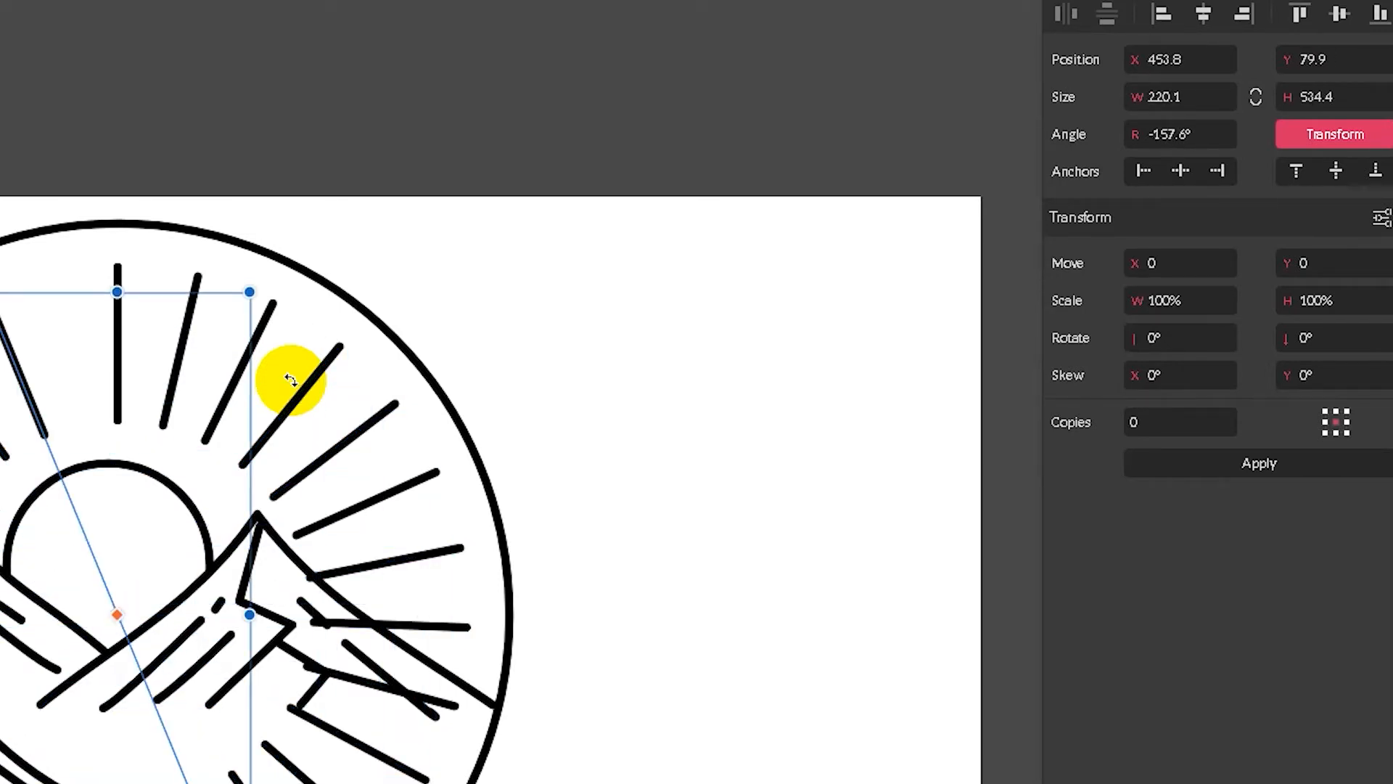
key(ctrl+d)
click(488, 398)
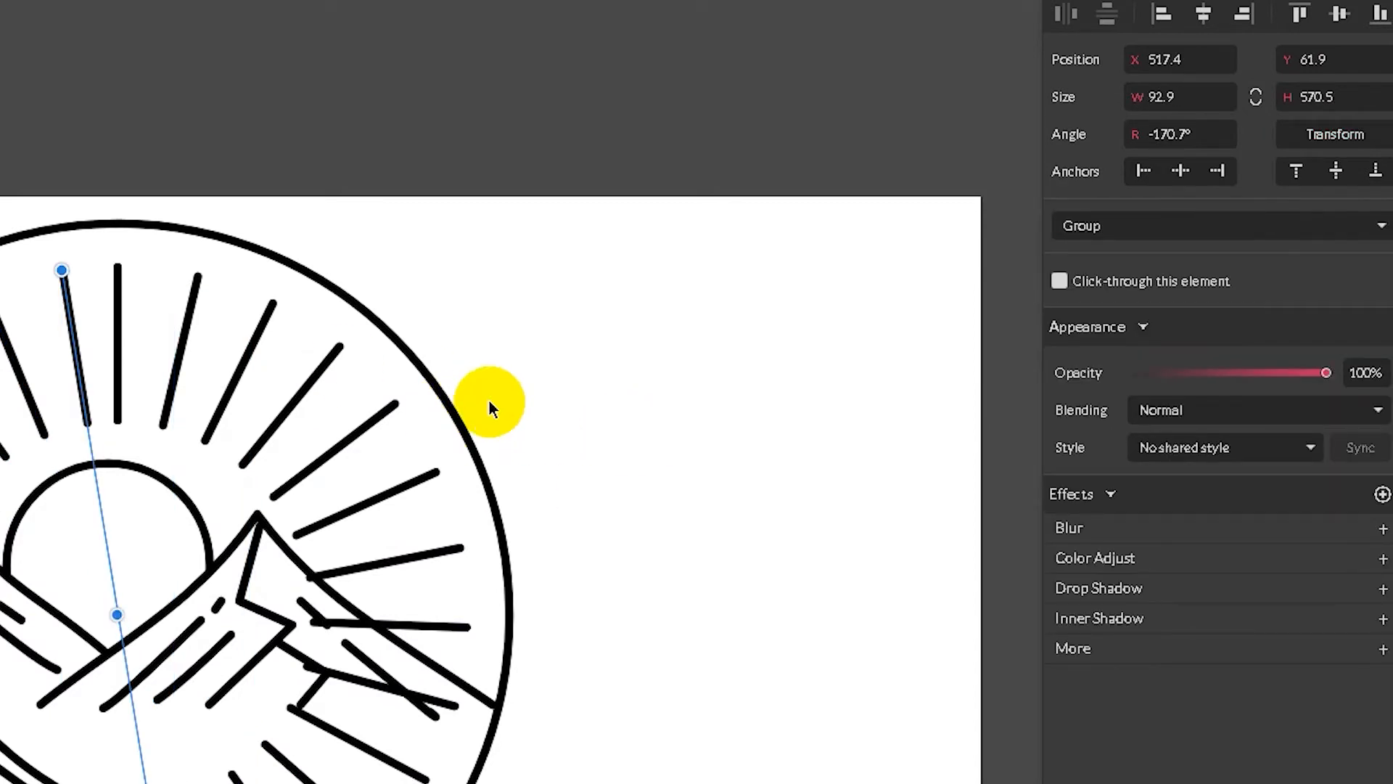
click(616, 541)
Step: Group the two vertical ray lines and rotate a duplicate of the group to -13.1° about its centre
key(ctrl+a)
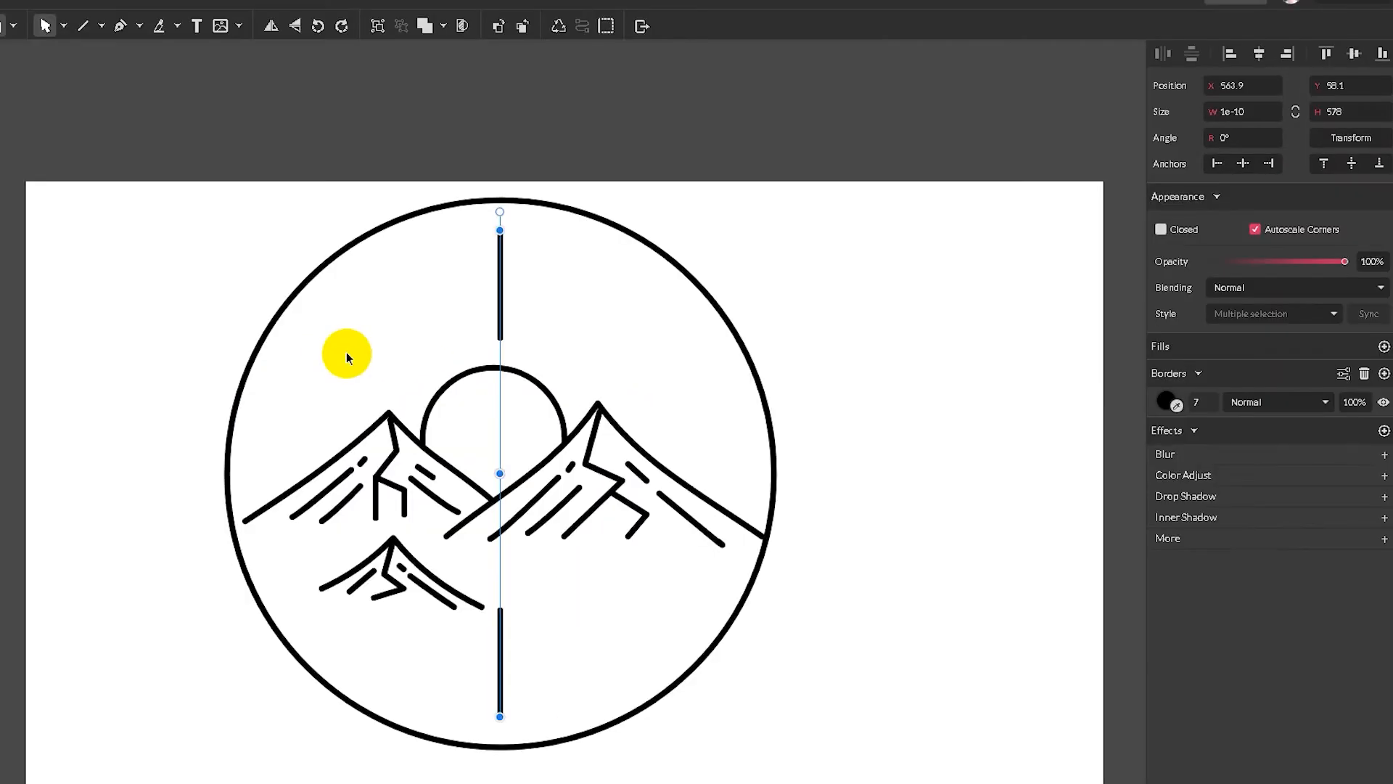
key(ctrl+d)
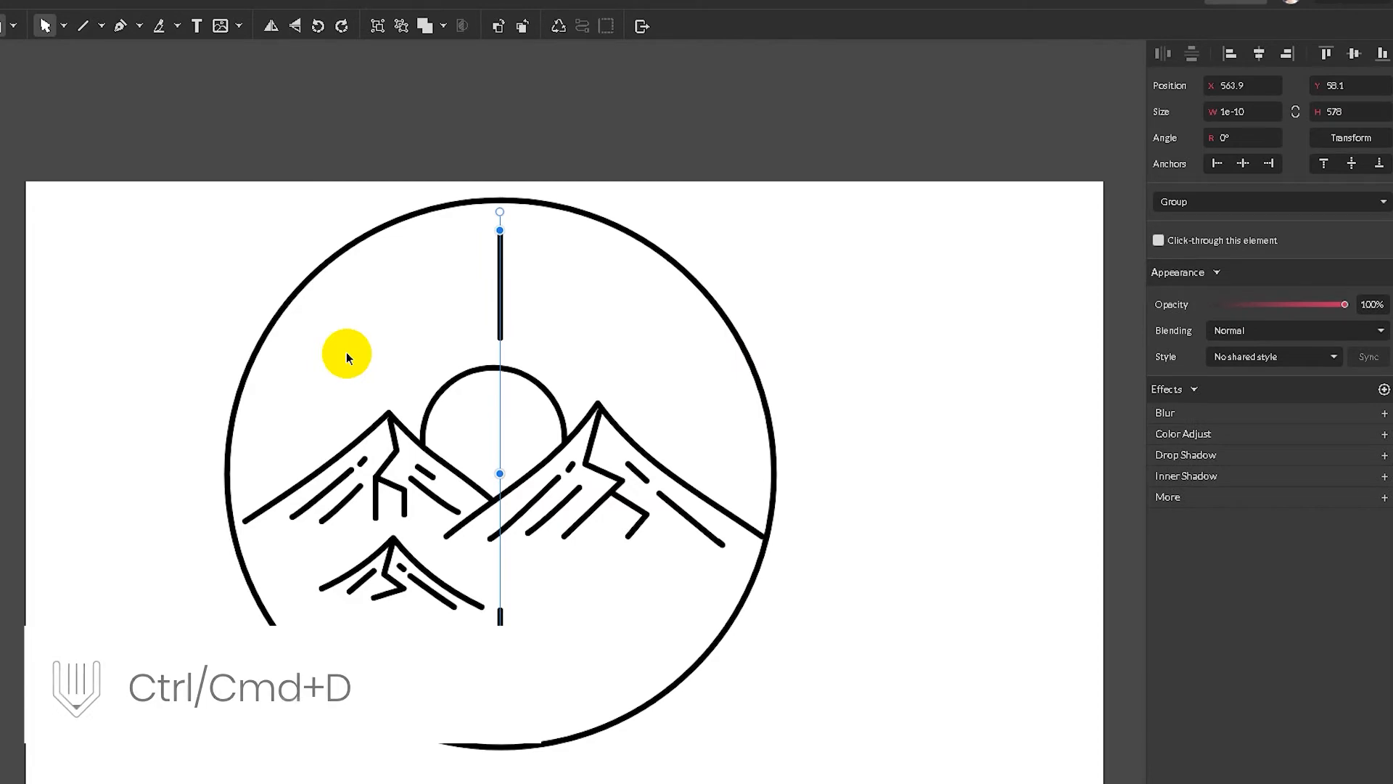
click(1338, 138)
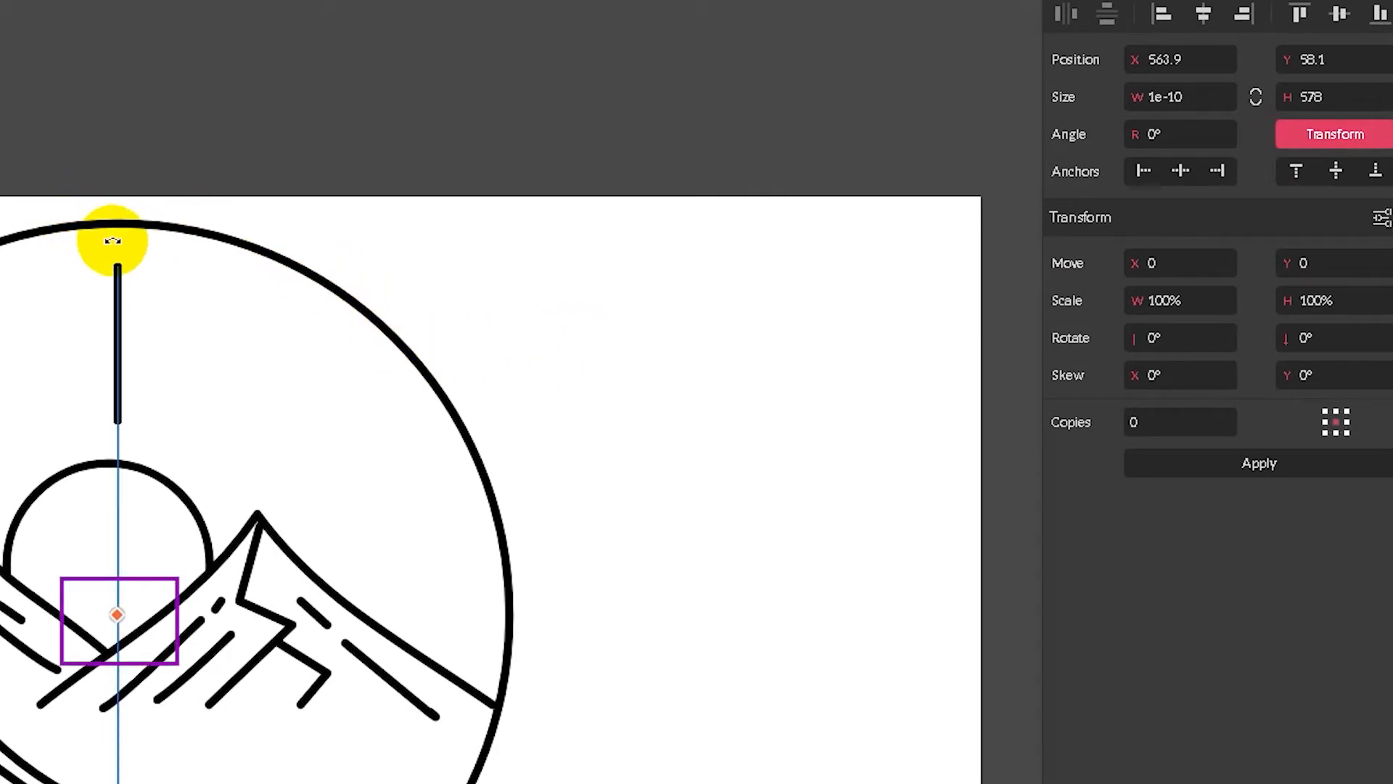
drag(113, 241, 195, 266)
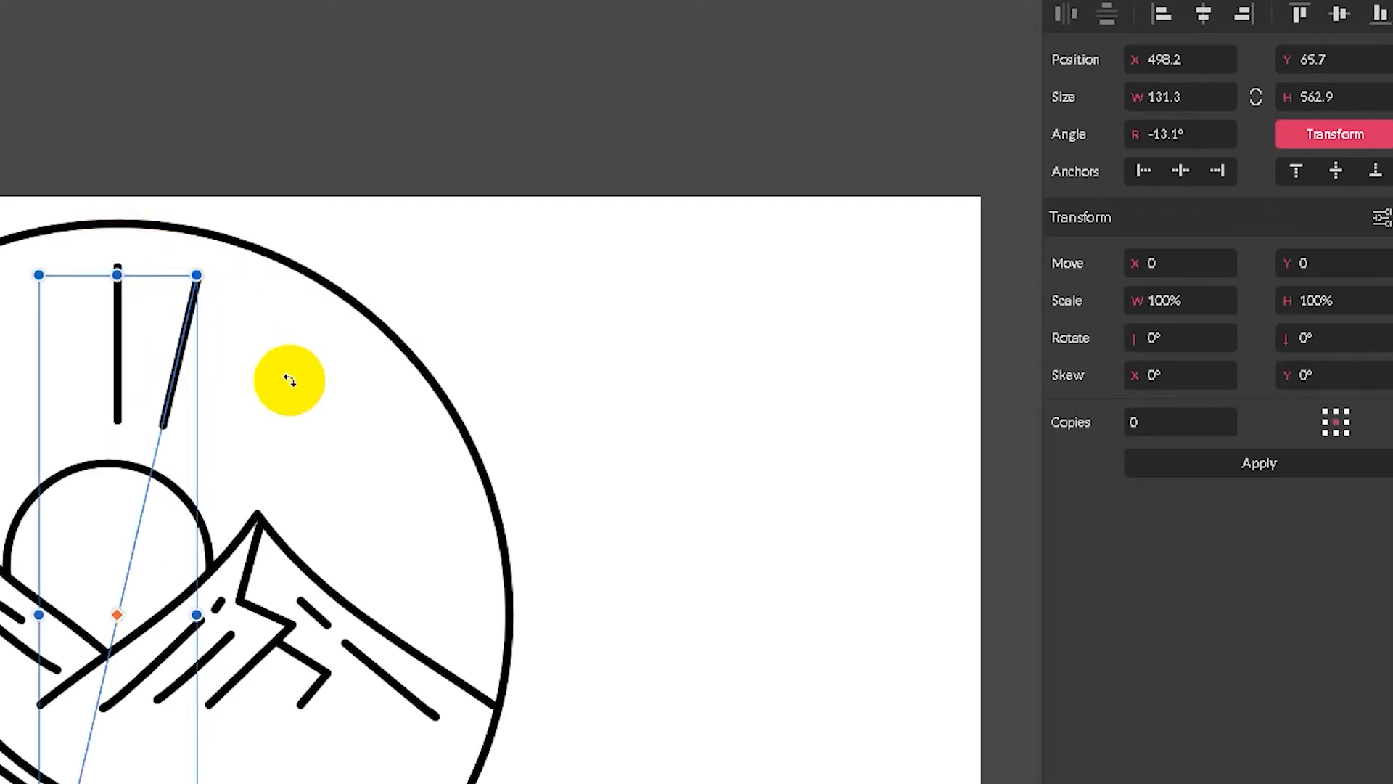
Step: Repeat the rotated duplication of the ray group until evenly spaced rays surround the whole centre of the circle
key(ctrl+d)
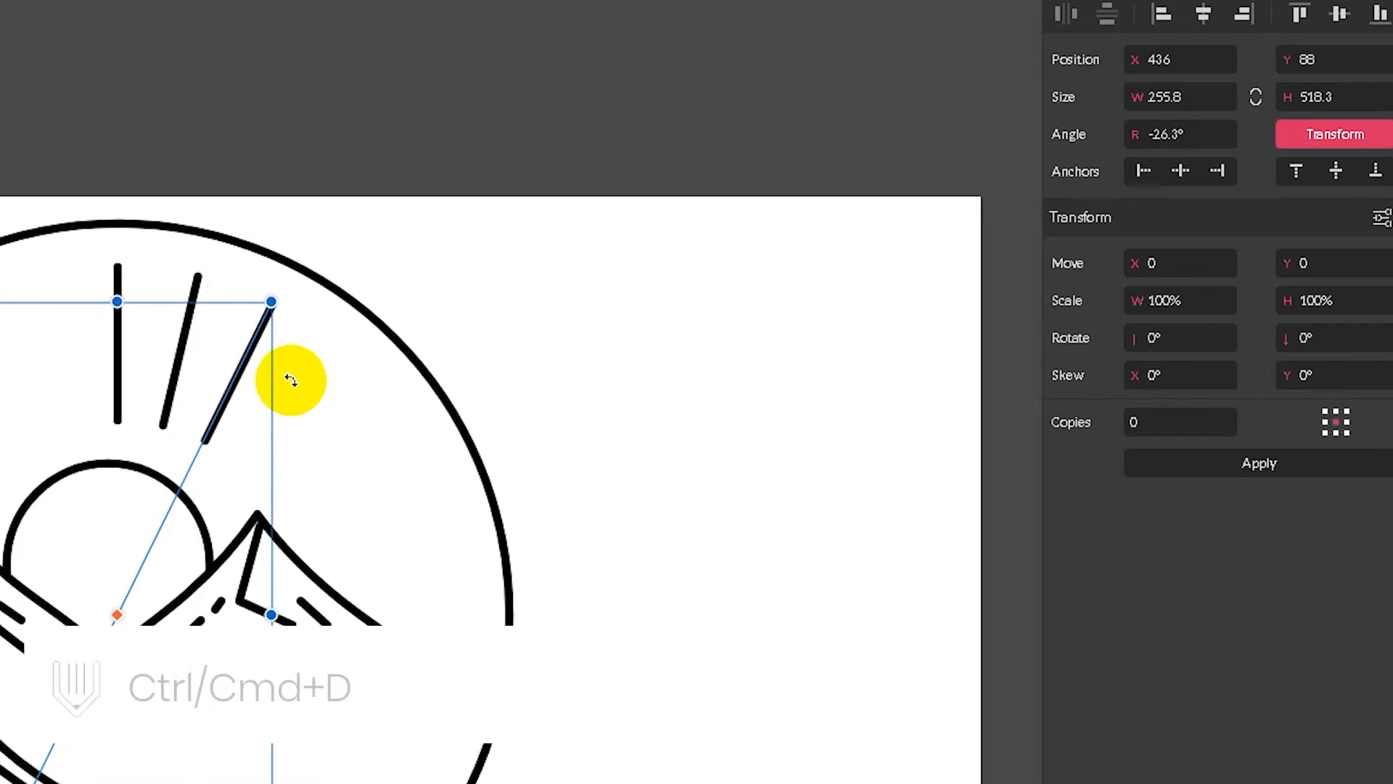
key(ctrl+d)
key(ctrl+d)
key(ctrl+d)
key(ctrl+d)
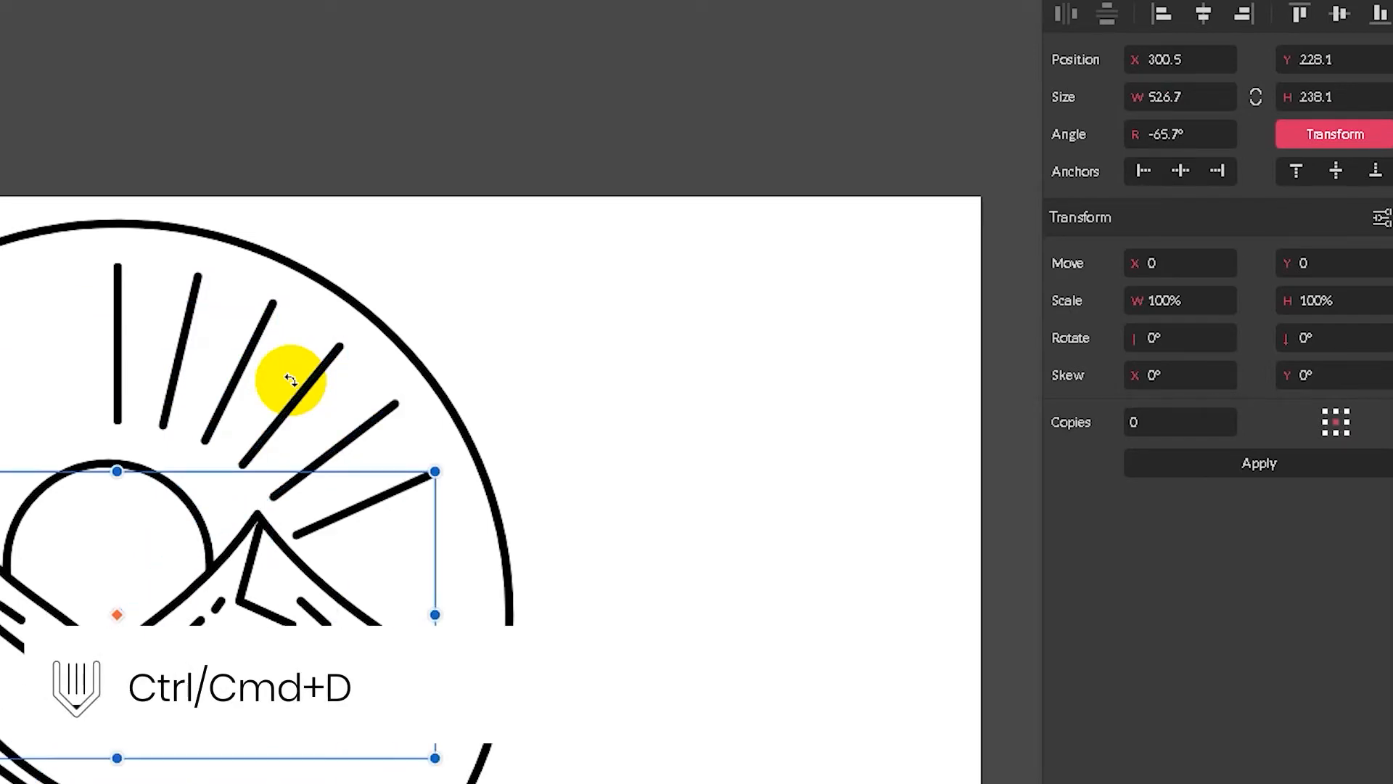
key(ctrl+d)
key(ctrl+d)
key(ctrl+d)
key(ctrl+d)
key(ctrl+d)
key(ctrl+d)
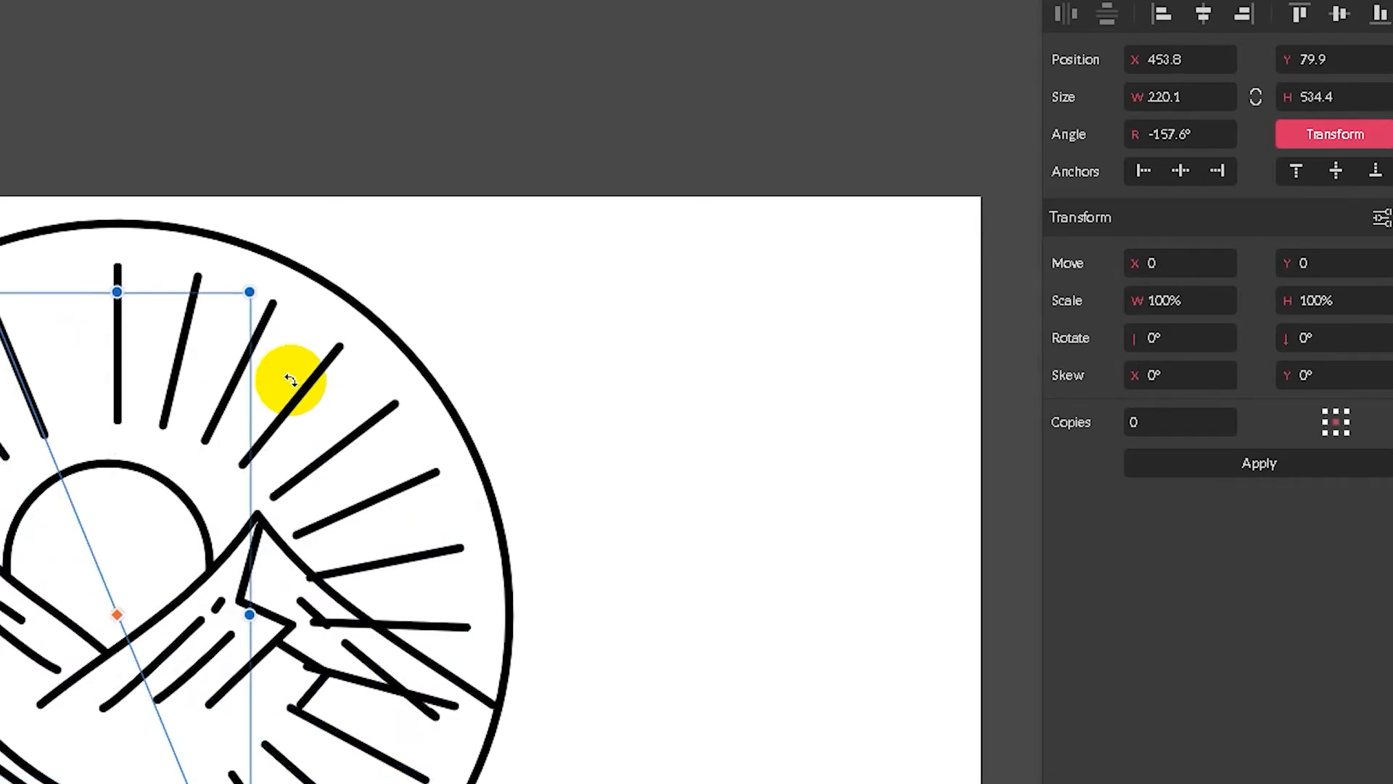
key(Escape)
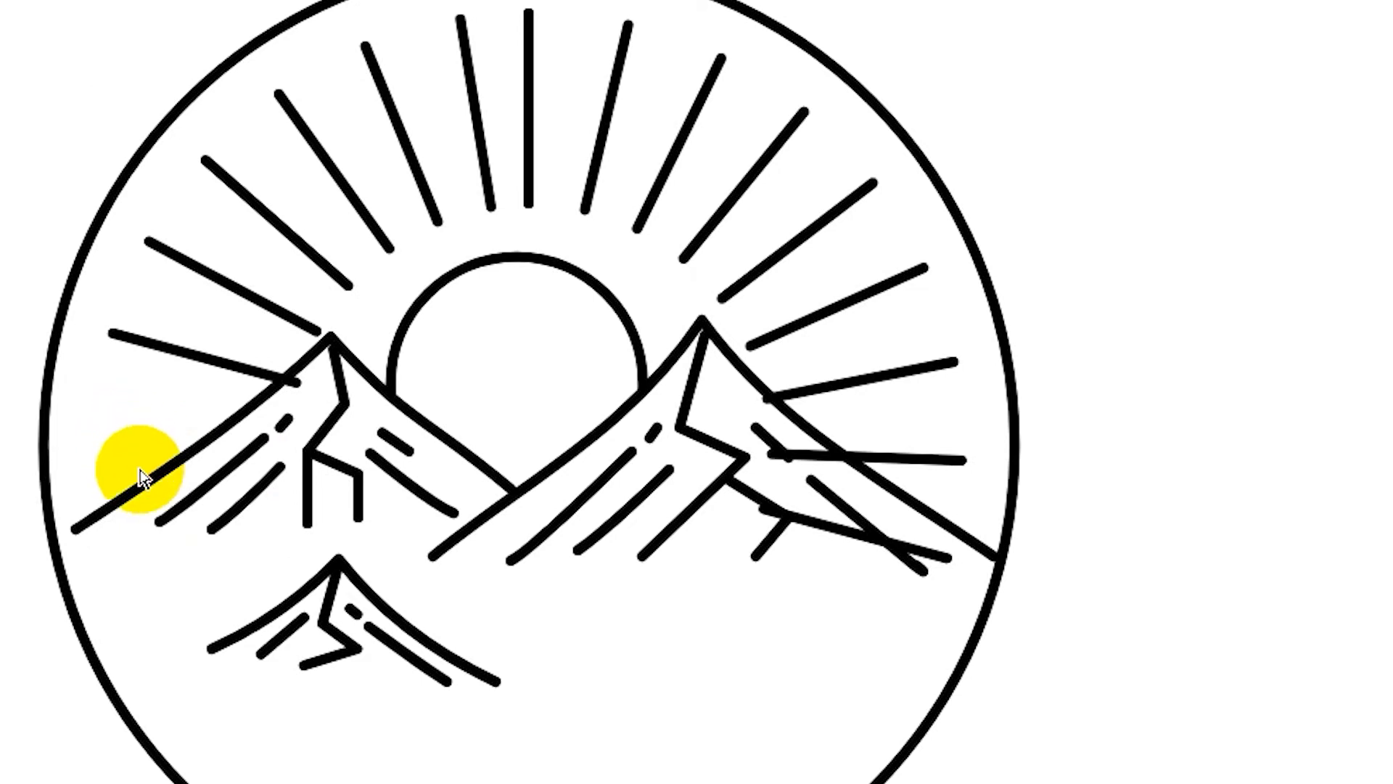
Step: Shorten the rays overlapping the right mountain's outer slope, and delete the upper of the two shortened rays
click(828, 531)
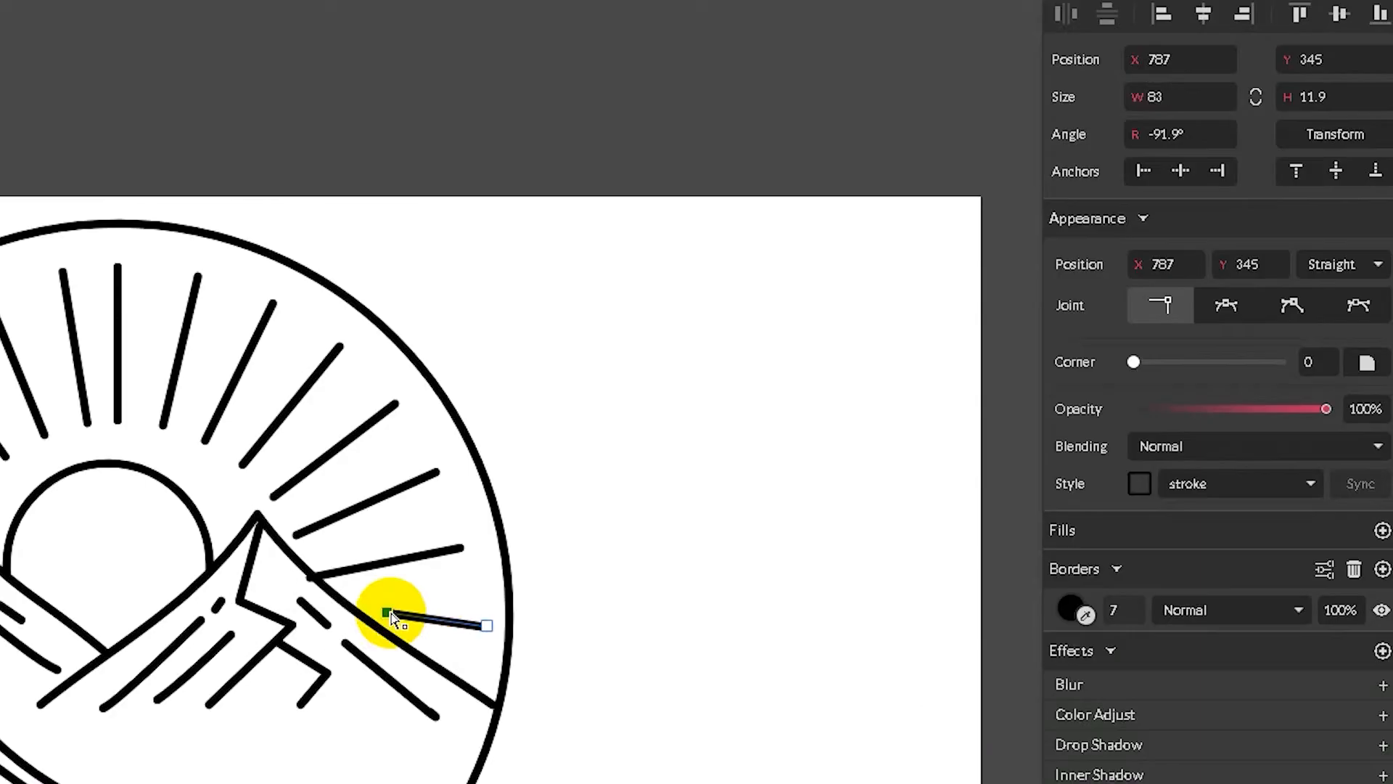
click(615, 589)
click(408, 565)
drag(310, 577, 350, 572)
click(600, 553)
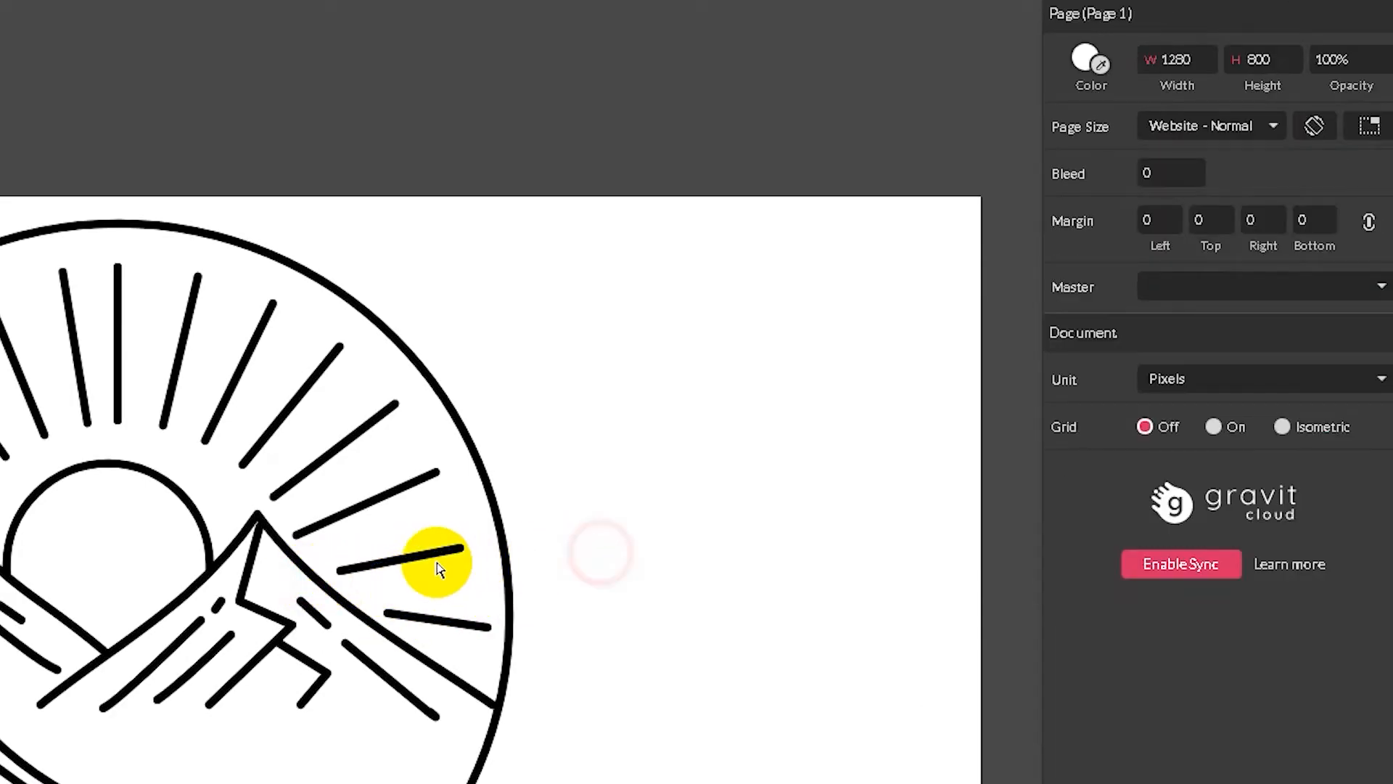
click(428, 562)
key(Delete)
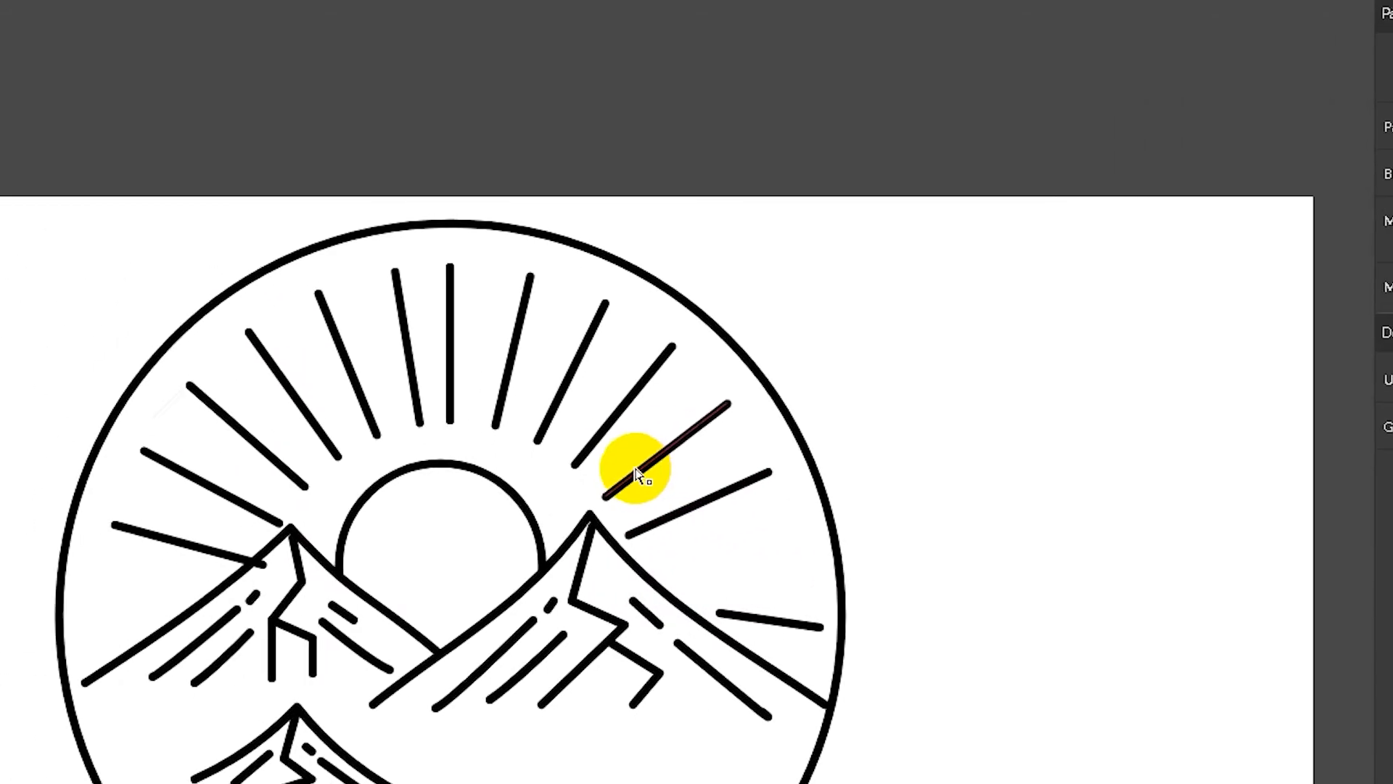
Step: Shorten one ray on the upper right of the sun and the vertical ray above the sun
drag(612, 461, 670, 393)
click(908, 382)
click(487, 363)
drag(486, 267, 435, 310)
click(447, 341)
Step: Break the long ray to the sun's upper left into a short outer dash and a longer inner line in the "stroke" style
click(360, 276)
mouse_move(360, 276)
mouse_down()
mouse_move(373, 294)
mouse_move(358, 272)
mouse_up()
click(352, 308)
key(l)
click(1255, 383)
click(1204, 436)
Step: Shorten the neighbouring upper-left ray and draw a dash about 16 × 38.6 px at its inner end in the "stroke" style
click(462, 375)
click(424, 325)
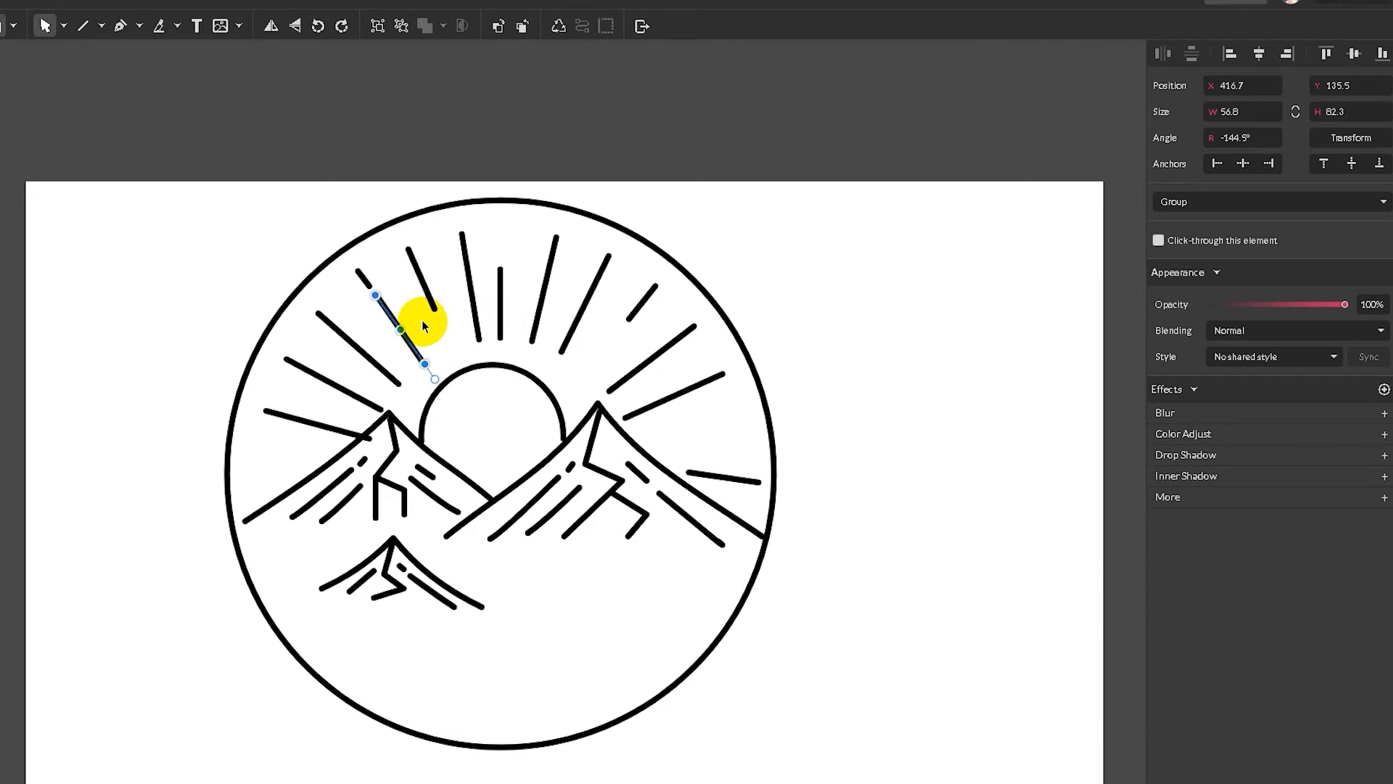
click(423, 322)
click(84, 26)
drag(439, 325, 453, 357)
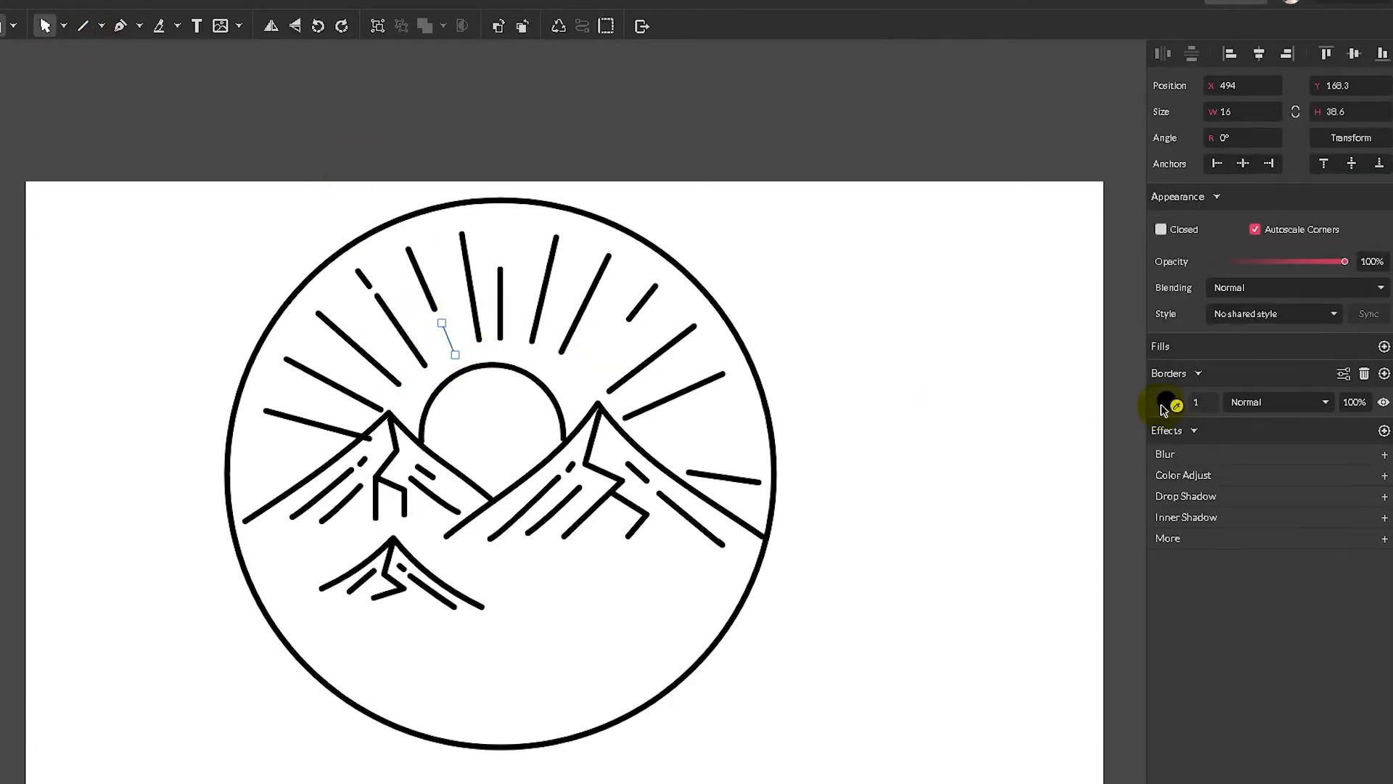
click(1266, 314)
click(1213, 366)
Step: Shift the vertical ray slightly to the right and shorten the two rays above the left mountain's outer slope
drag(500, 290, 504, 294)
click(367, 438)
right_click(1, 435)
click(21, 453)
drag(369, 439, 350, 430)
drag(264, 410, 266, 415)
Step: Draw a circle about 77.2 px in diameter outside the badge on its left and apply the "stroke" style to it
click(124, 98)
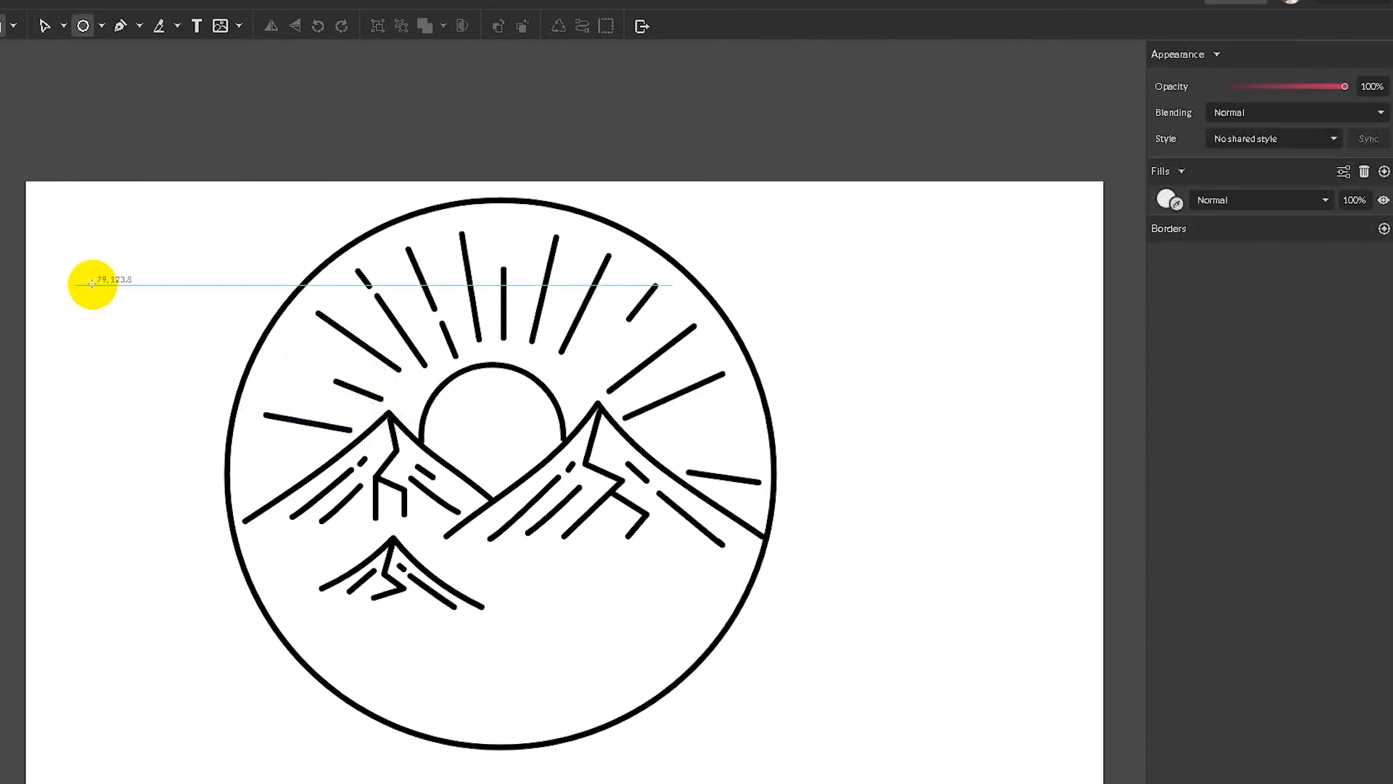
drag(92, 285, 124, 333)
click(1306, 353)
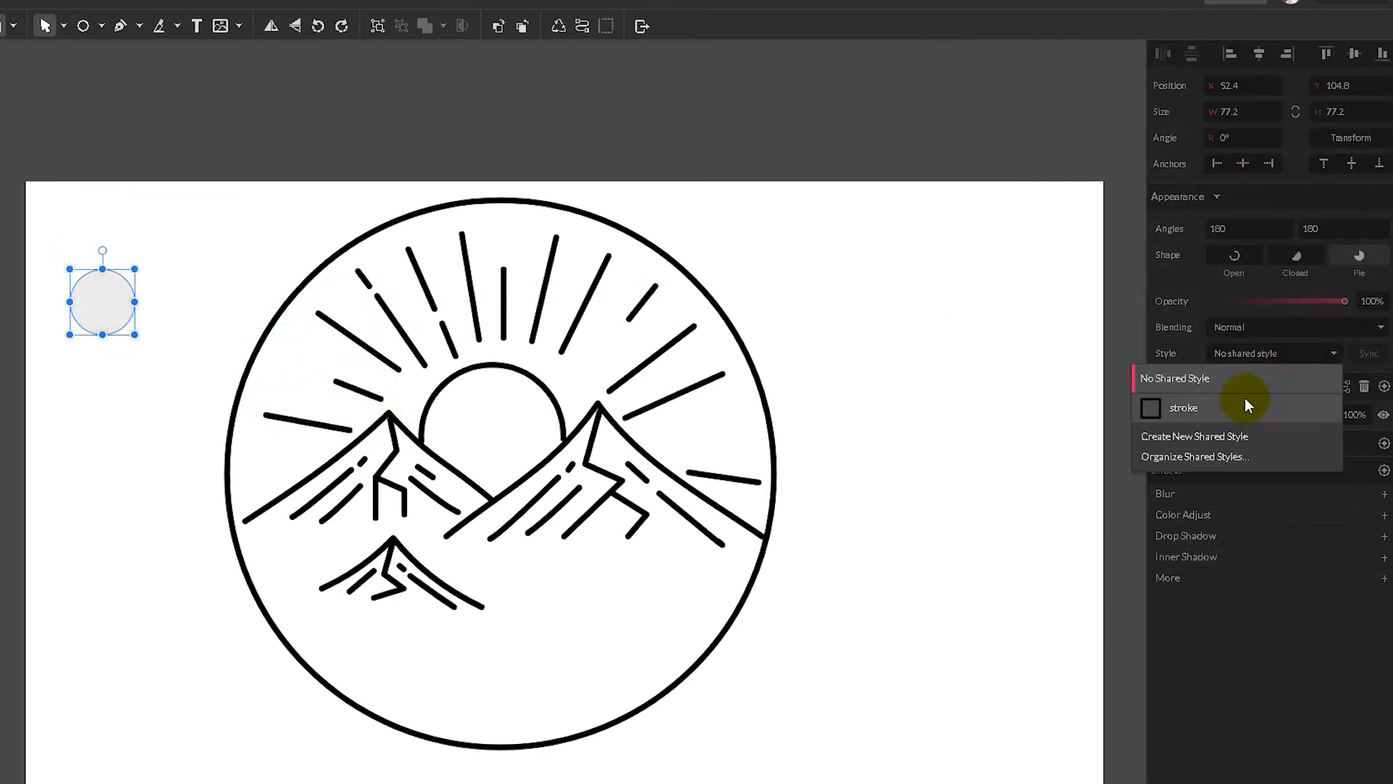
click(1248, 406)
Step: Turn the small circle into a half circle by setting its second angle to 0
click(1346, 229)
text(0)
key(Return)
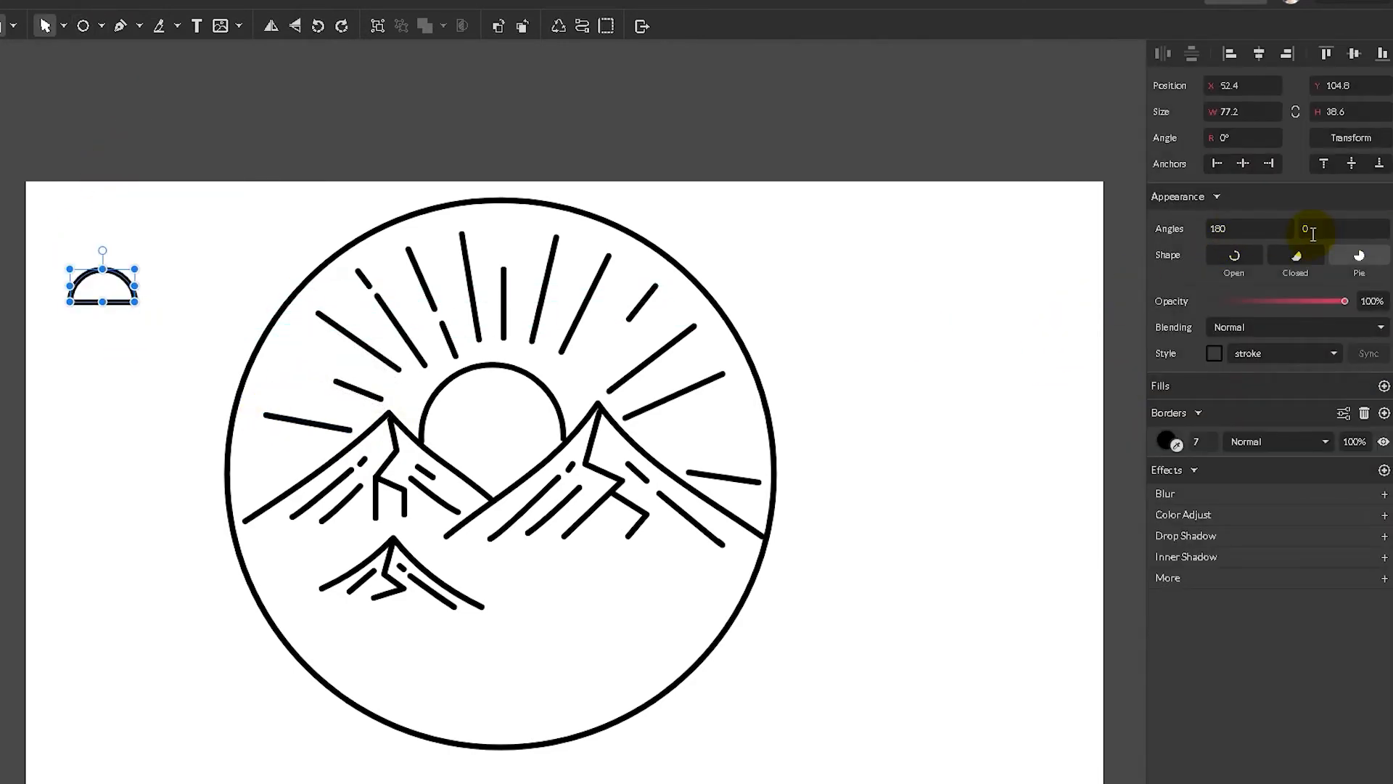
Step: Make the half circle an open arc, copy it to the right and adjust the copy's start angle
click(1253, 254)
drag(109, 274, 174, 278)
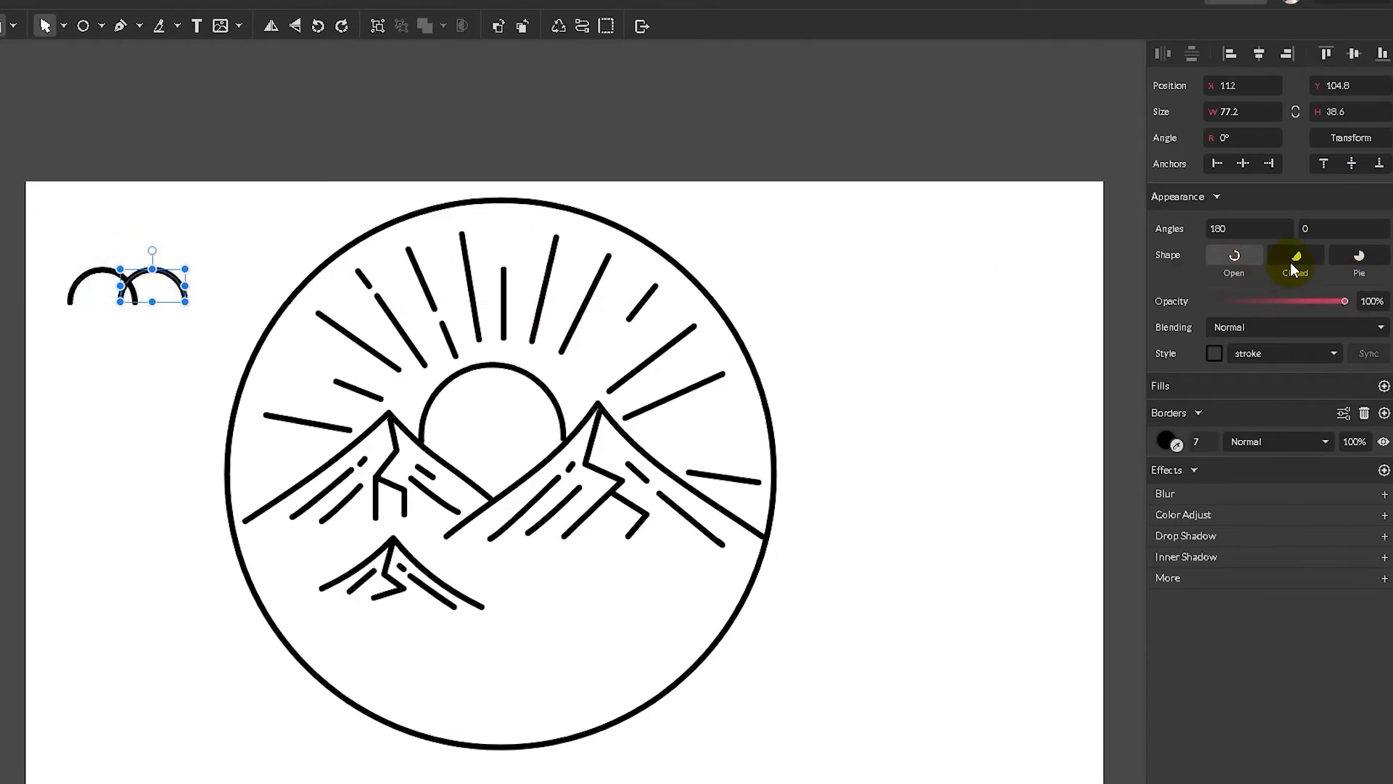
click(1259, 230)
key(Down)
double_click(1238, 229)
text(160)
key(Down)
key(Down)
key(Down)
key(Down)
Step: Narrow the second arc against the first to form a cloud and place a copy above the right mountain's outer slope
click(219, 209)
click(184, 283)
drag(186, 288, 169, 289)
click(184, 276)
click(166, 288)
drag(74, 251, 741, 415)
click(790, 396)
Step: Add a two-arc and a three-arc cloud on the badge's left side and shorten the ray beside the upper one
drag(190, 362, 116, 225)
mouse_move(130, 287)
mouse_down()
mouse_move(163, 327)
mouse_move(80, 318)
mouse_move(193, 364)
mouse_move(336, 364)
mouse_move(295, 448)
mouse_up()
click(151, 299)
click(1348, 234)
key(Down)
click(311, 370)
click(168, 424)
drag(361, 391, 372, 391)
click(173, 383)
Step: Group the two arcs outside the badge, flip the group horizontally and scale it down
drag(185, 246, 90, 319)
right_click(152, 277)
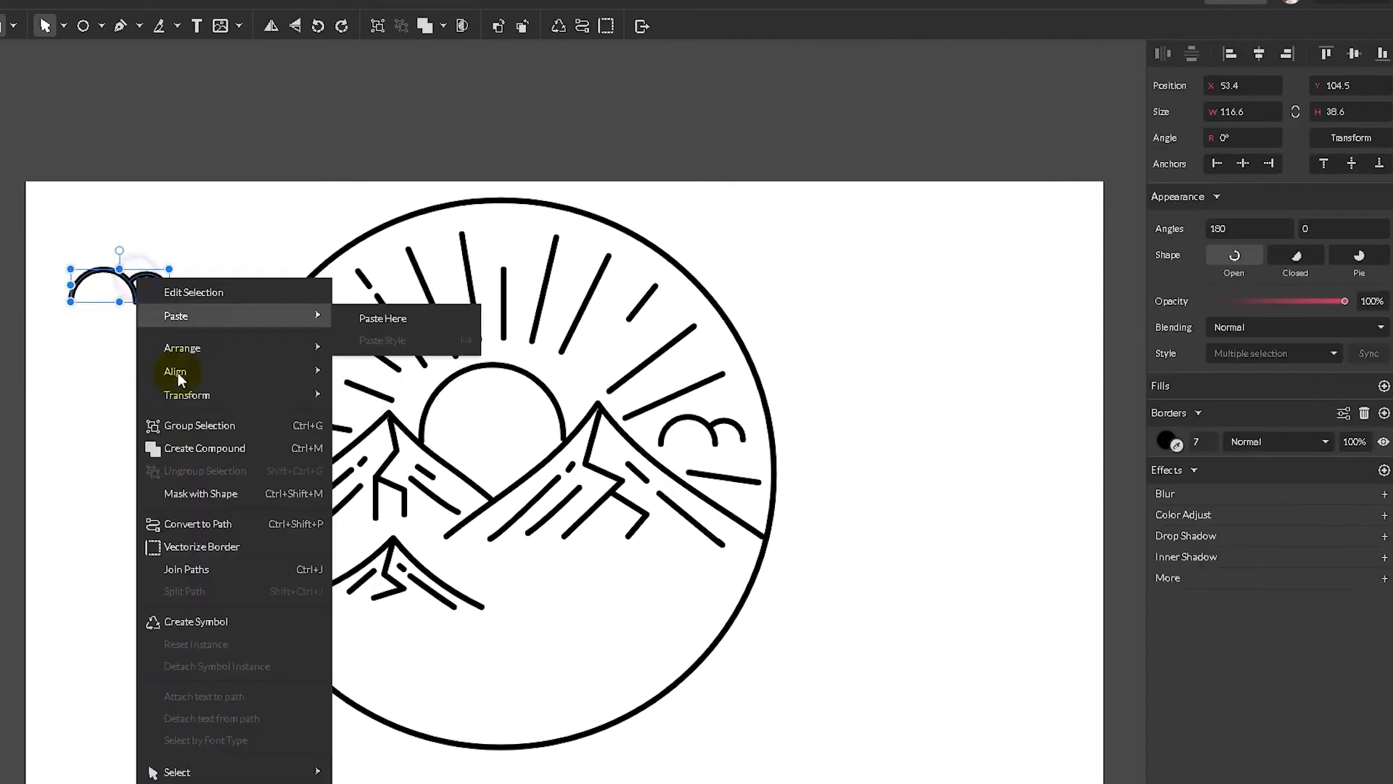
click(190, 423)
click(271, 25)
drag(169, 268, 140, 280)
drag(124, 286, 170, 295)
click(181, 363)
click(178, 330)
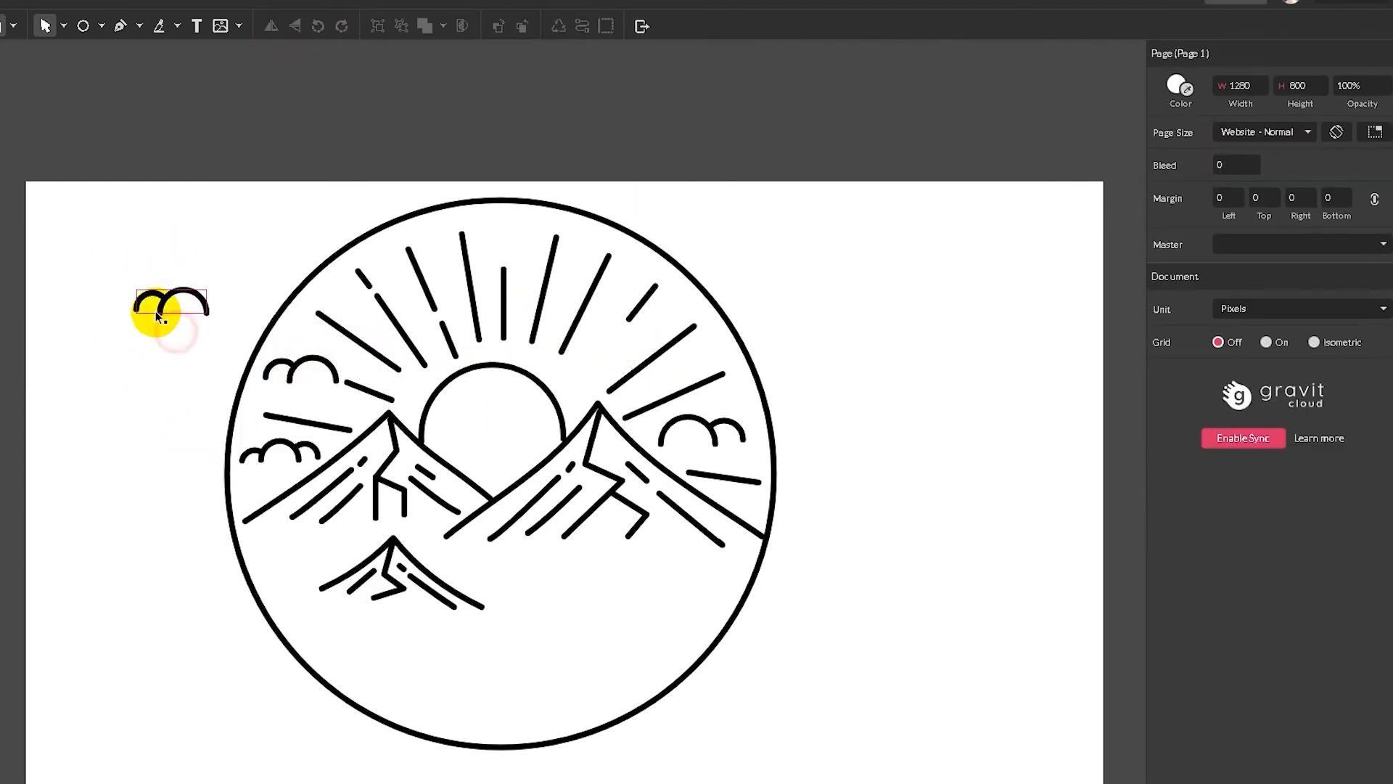
Step: Trim the end angles of both arcs in the small cloud outside the badge
double_click(161, 310)
click(1245, 228)
scroll(1245, 228, down, 20)
click(1328, 228)
scroll(1329, 227, up, 14)
click(233, 243)
click(153, 293)
click(715, 439)
click(1331, 227)
scroll(1330, 227, down, 20)
Step: Group the small cloud's arcs and place it inside the badge, above and beside the right mountain's peak
click(1062, 241)
drag(85, 267, 227, 341)
key(ctrl+g)
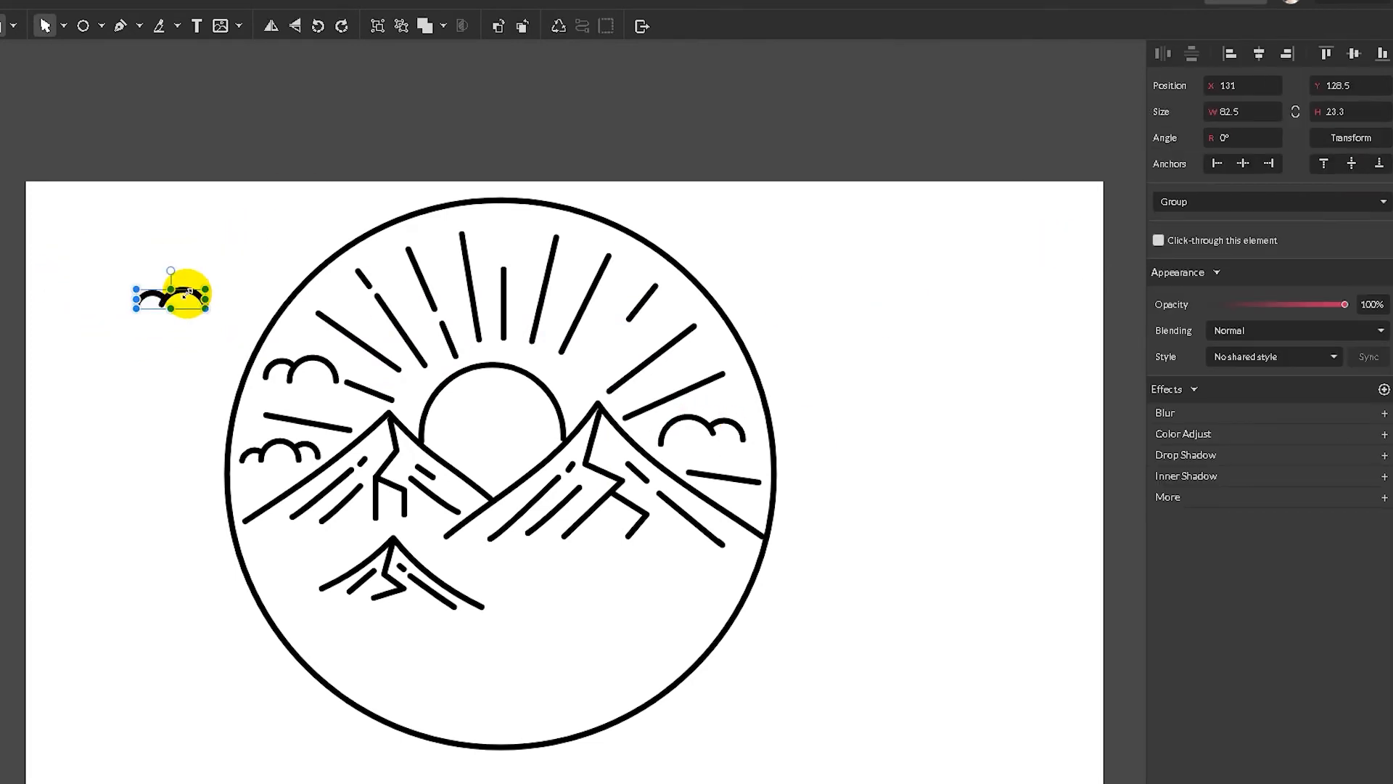
drag(187, 293, 634, 342)
click(725, 273)
Step: Shift the short ray near the left mountain's peak towards the sun and fine-tune the two broken rays above it
click(380, 391)
double_click(367, 394)
click(379, 375)
drag(345, 382, 425, 356)
right_click(410, 342)
click(450, 538)
double_click(411, 344)
drag(377, 295, 381, 299)
double_click(449, 339)
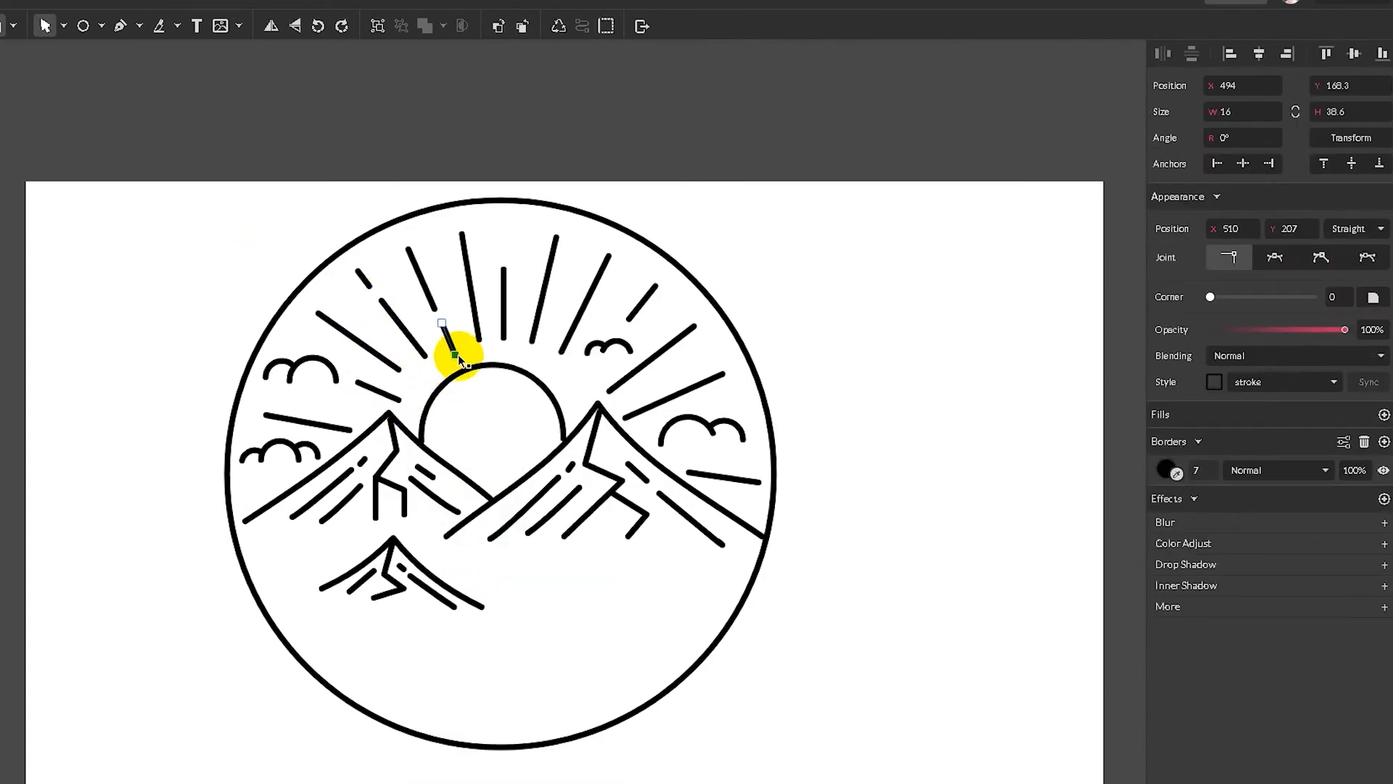
drag(458, 356, 460, 353)
click(634, 207)
Step: Draw a short vertical dash directly above the central ray with the Line tool
click(102, 26)
click(138, 74)
click(102, 26)
click(131, 53)
drag(500, 233, 500, 248)
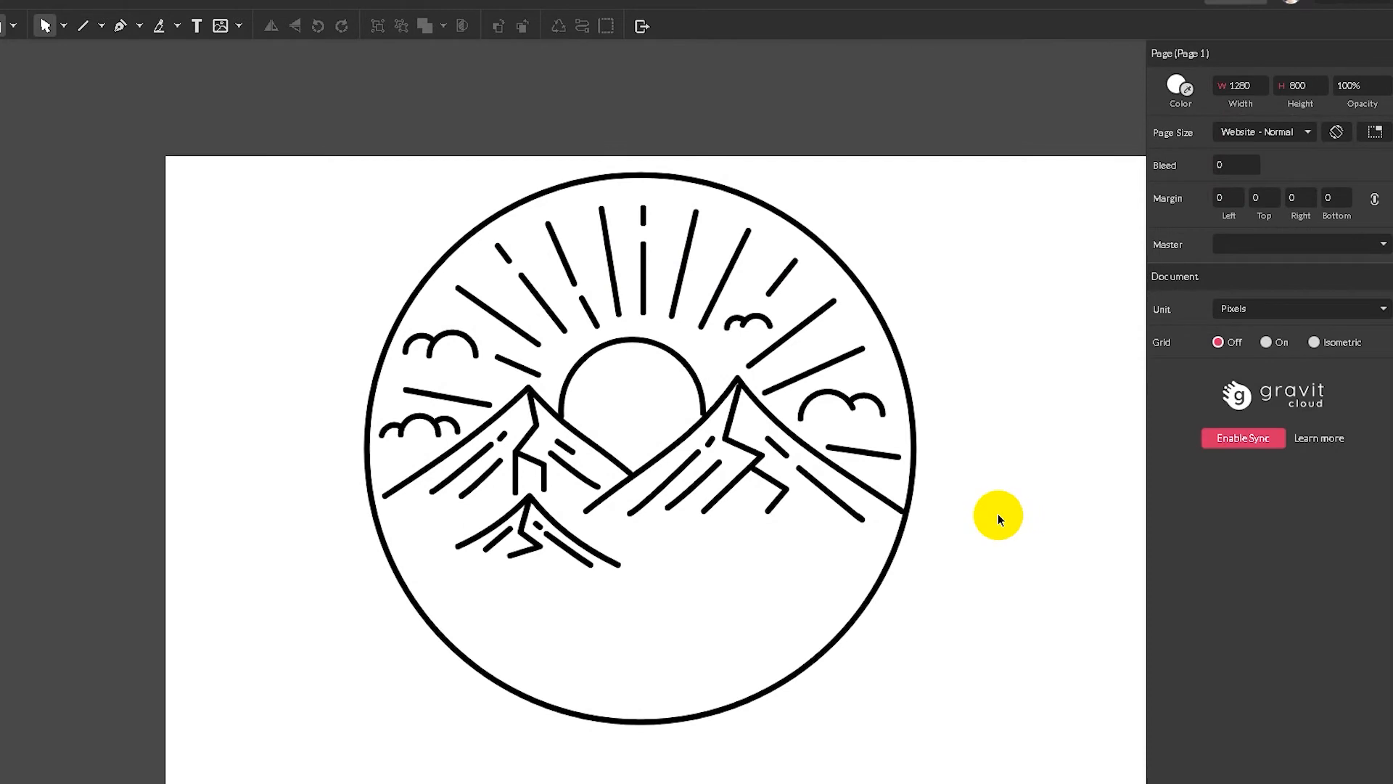
Step: Draw a horizontal line about 417 px long below the small mountain and apply the "stroke" style to it
click(102, 26)
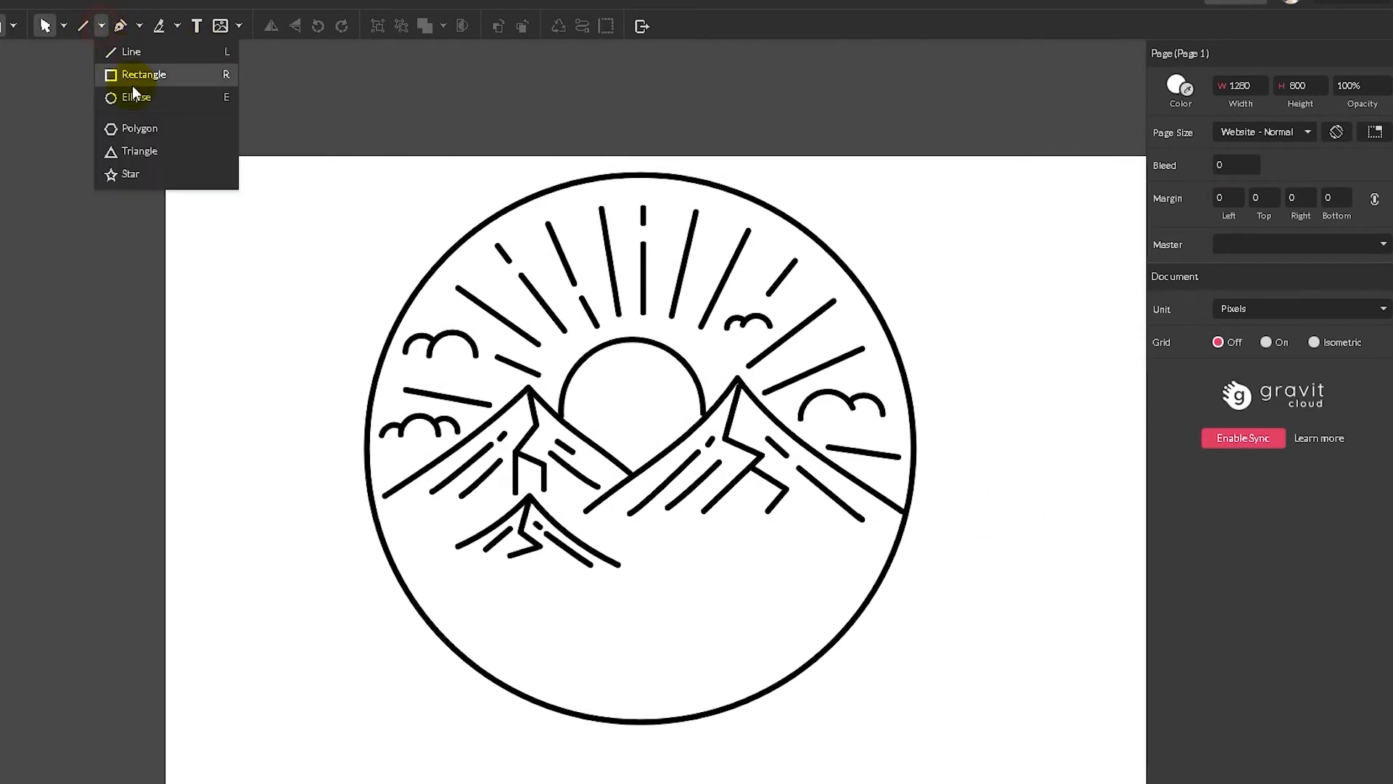
click(135, 55)
drag(456, 577, 808, 578)
key(Down)
key(Down)
key(Down)
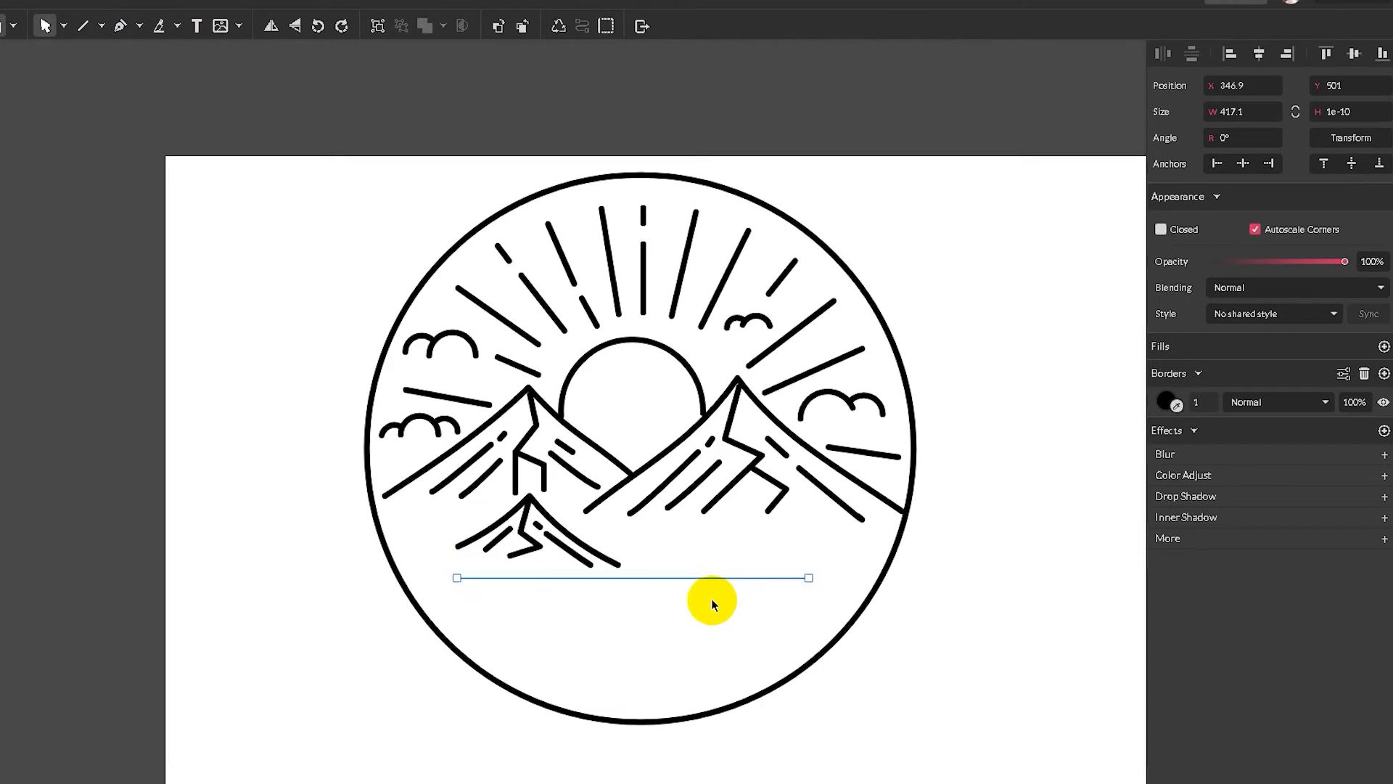
click(1241, 316)
click(1235, 368)
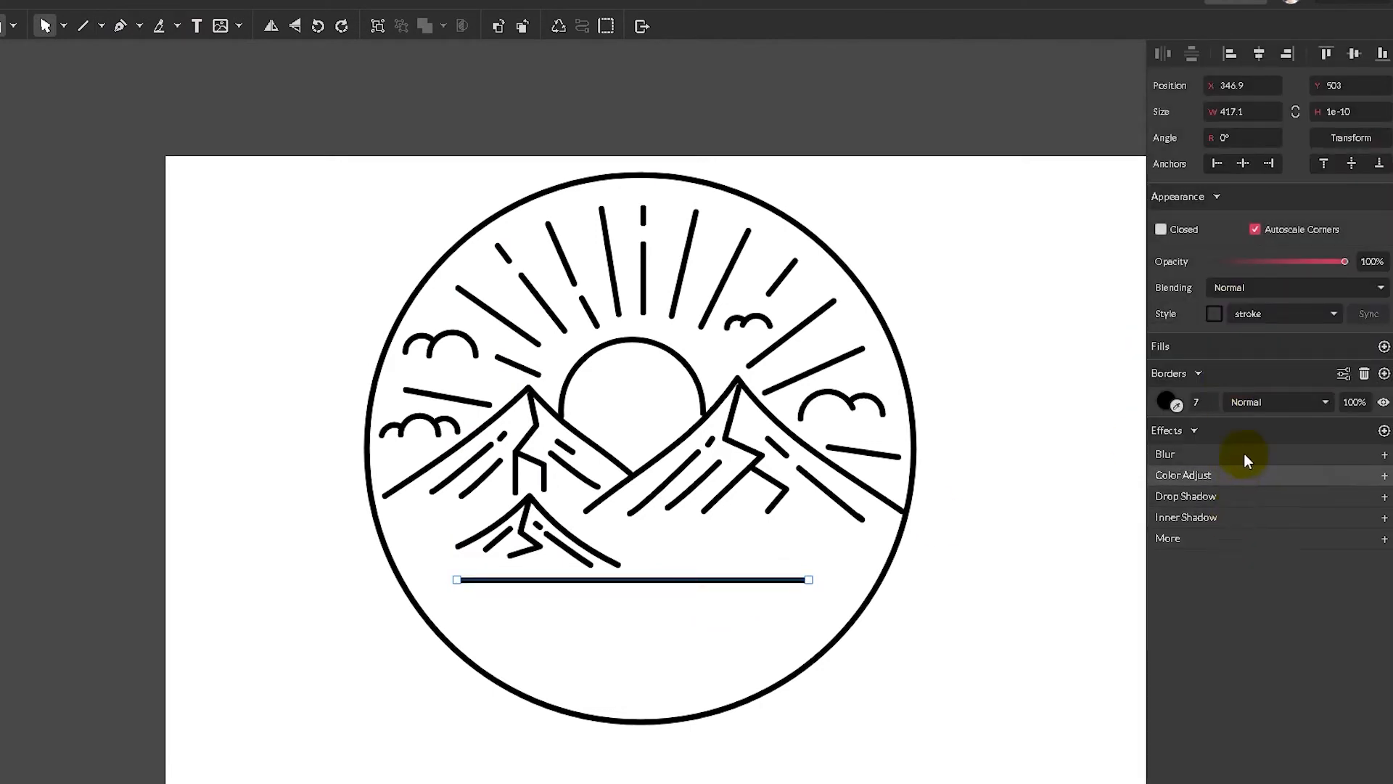
click(1043, 489)
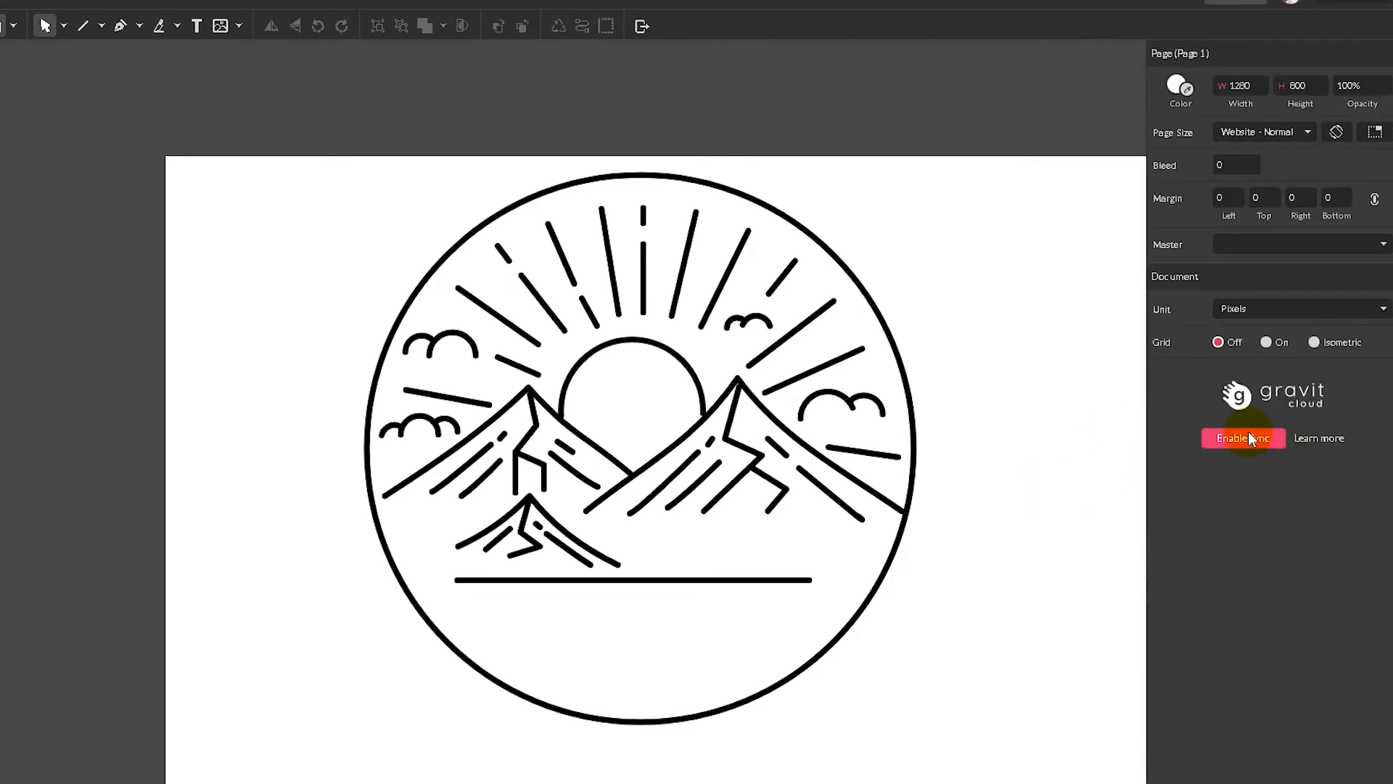
Step: Turn on the document grid and nudge the horizontal line down to Y 508
click(1268, 342)
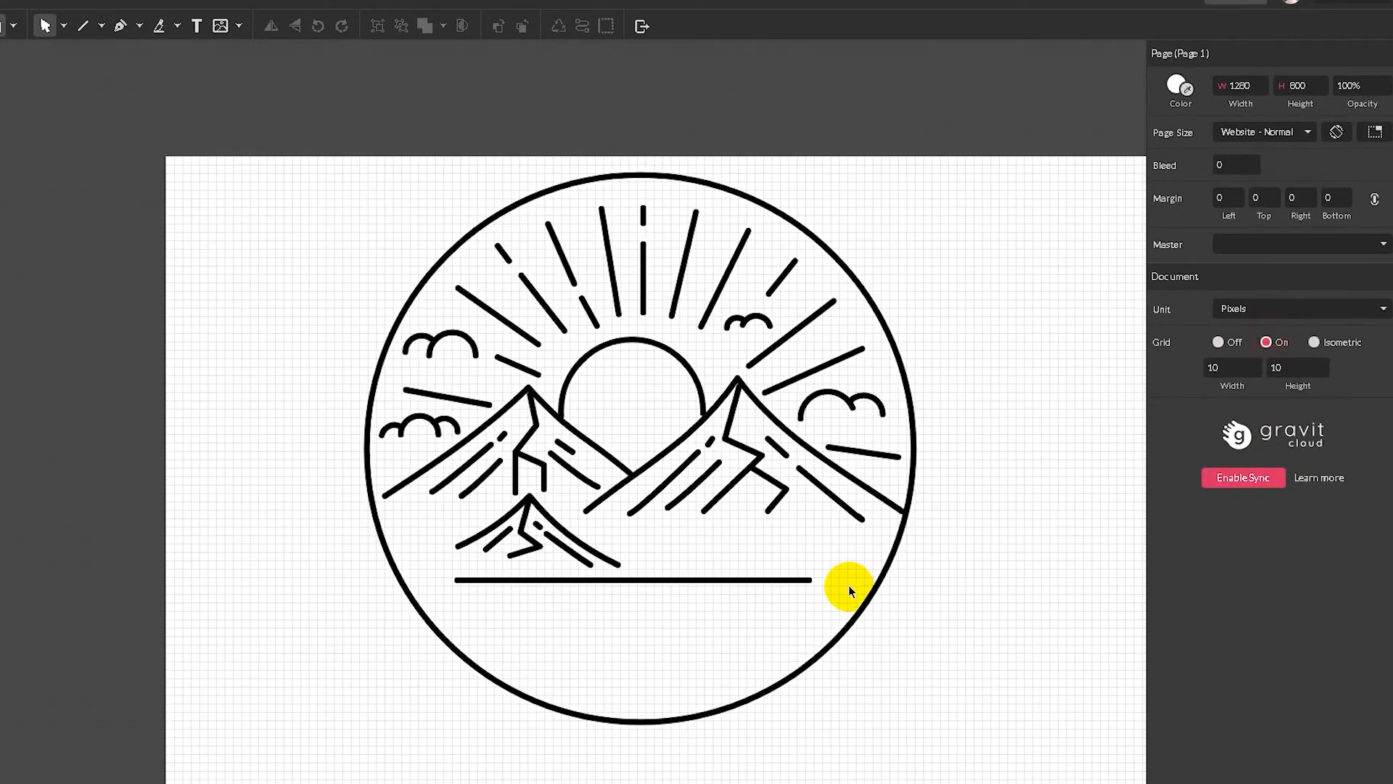
click(737, 579)
key(Down)
key(Down)
key(Down)
key(Down)
key(Down)
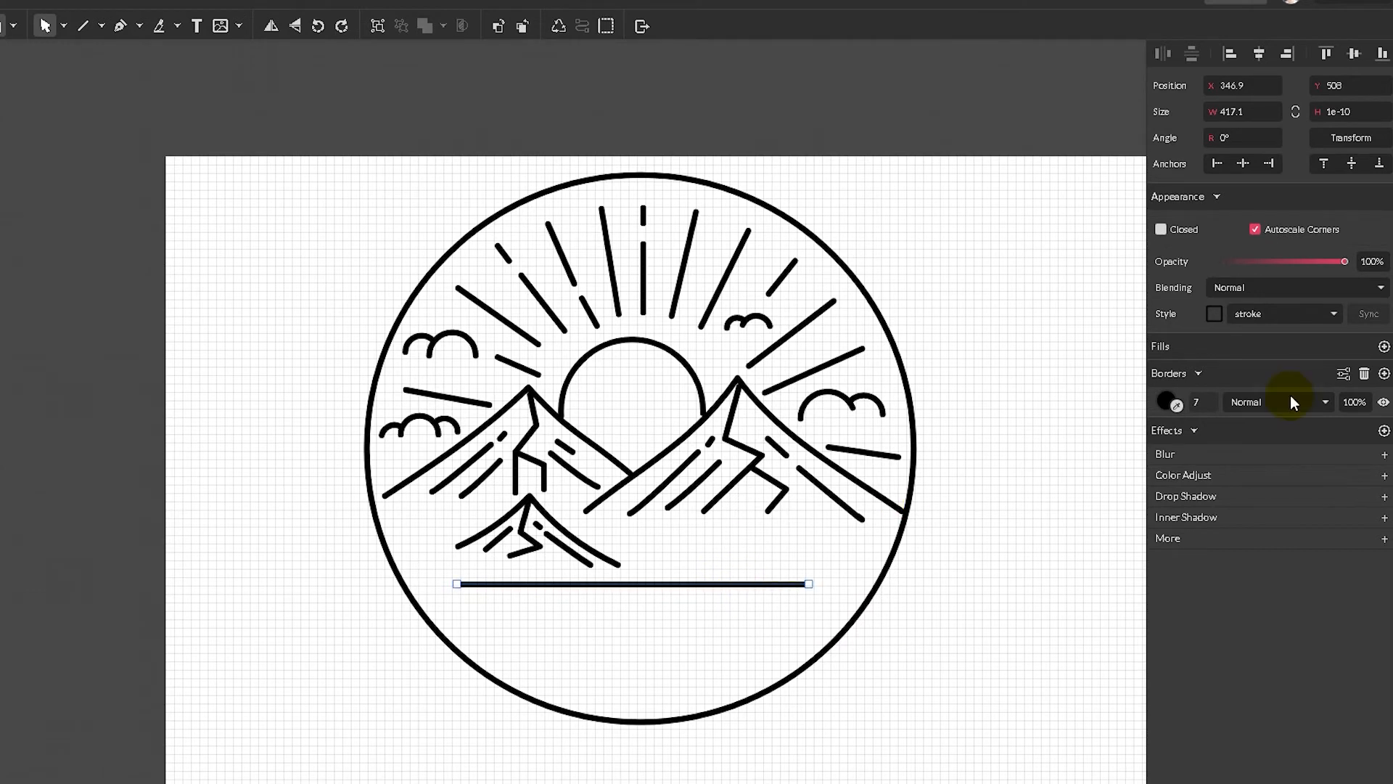
click(979, 513)
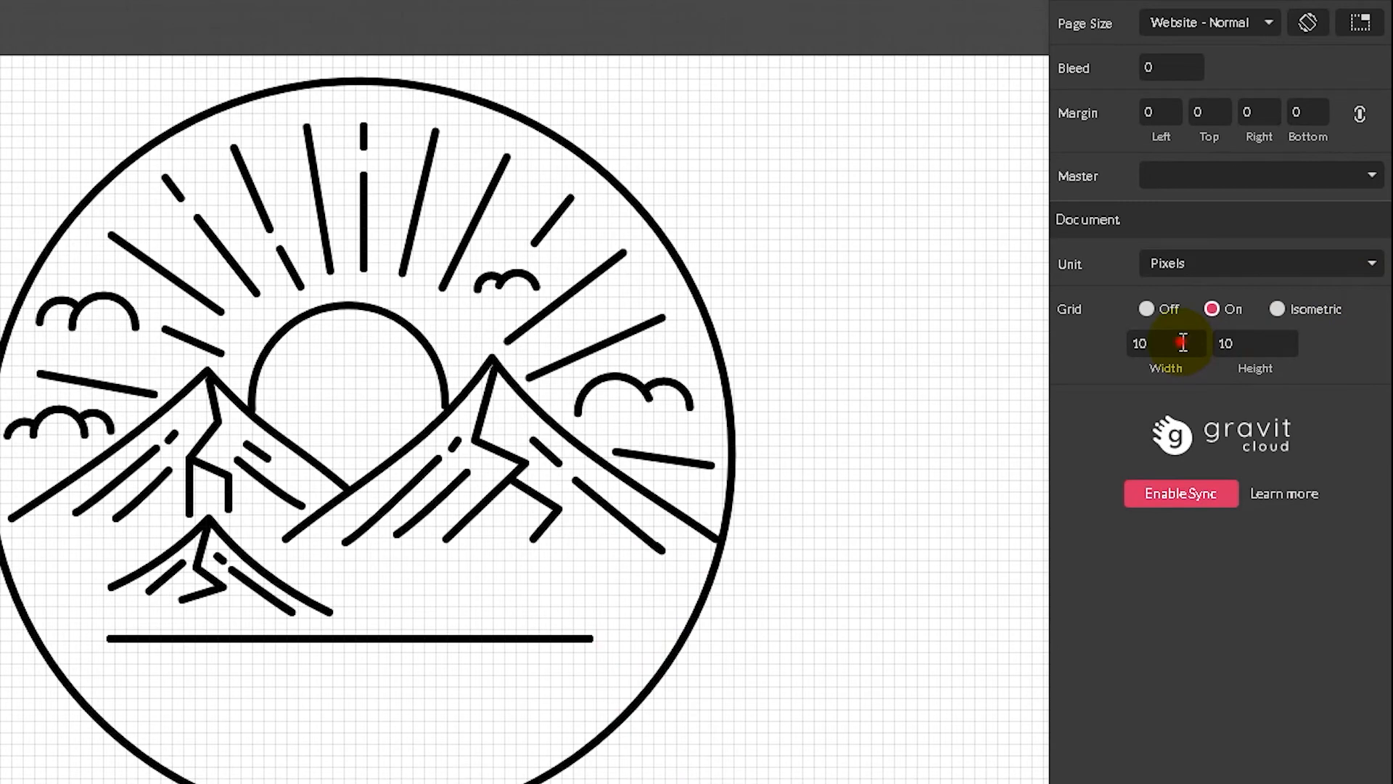
Step: Set the grid's width and height to 60
click(1183, 342)
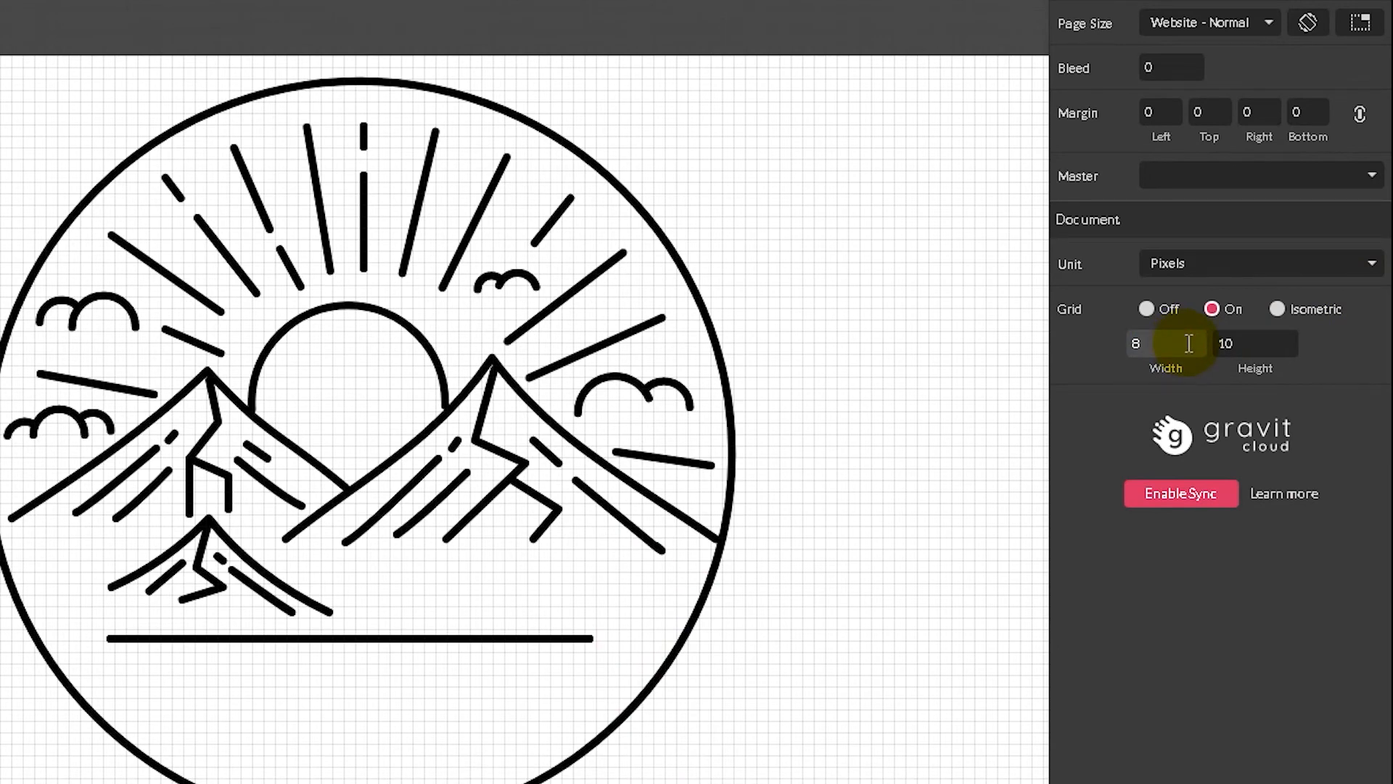
click(1281, 345)
text(6)
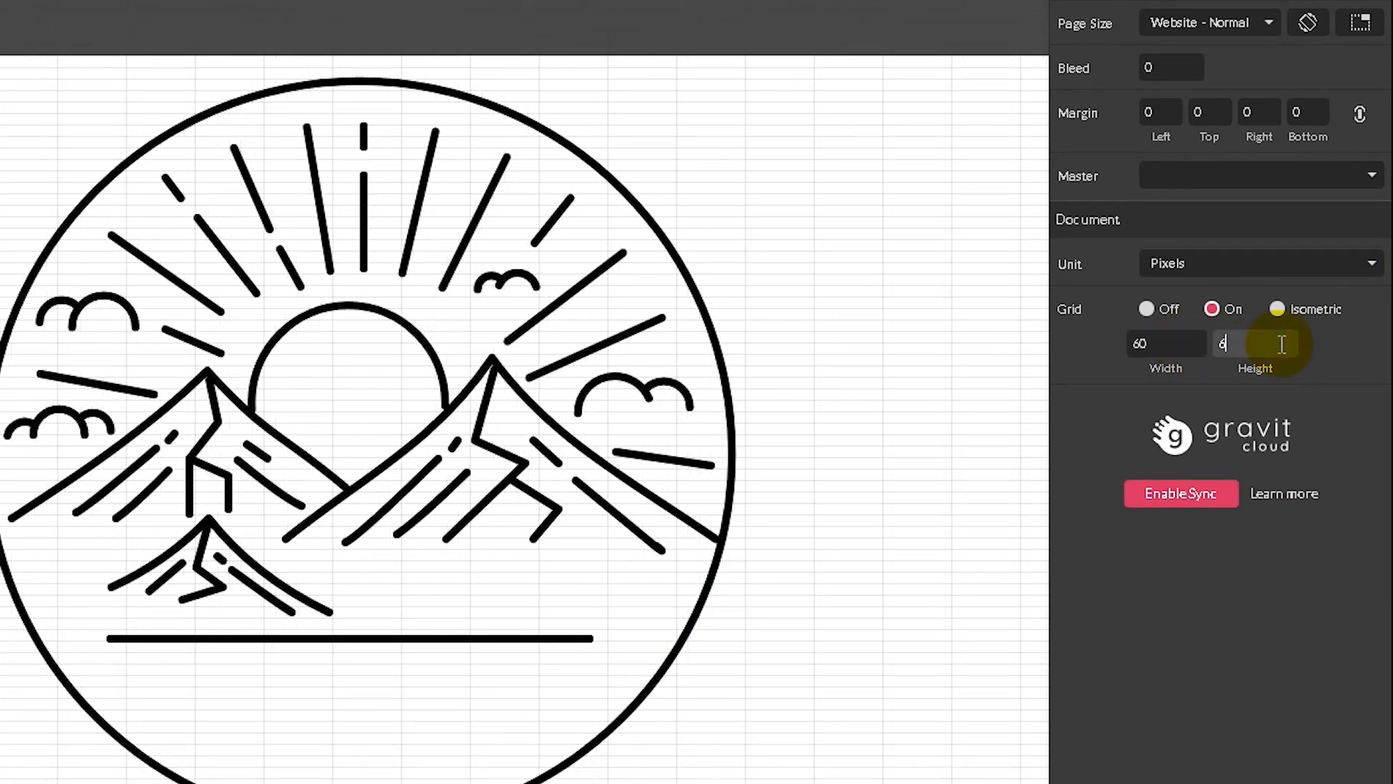
text(0)
click(1011, 467)
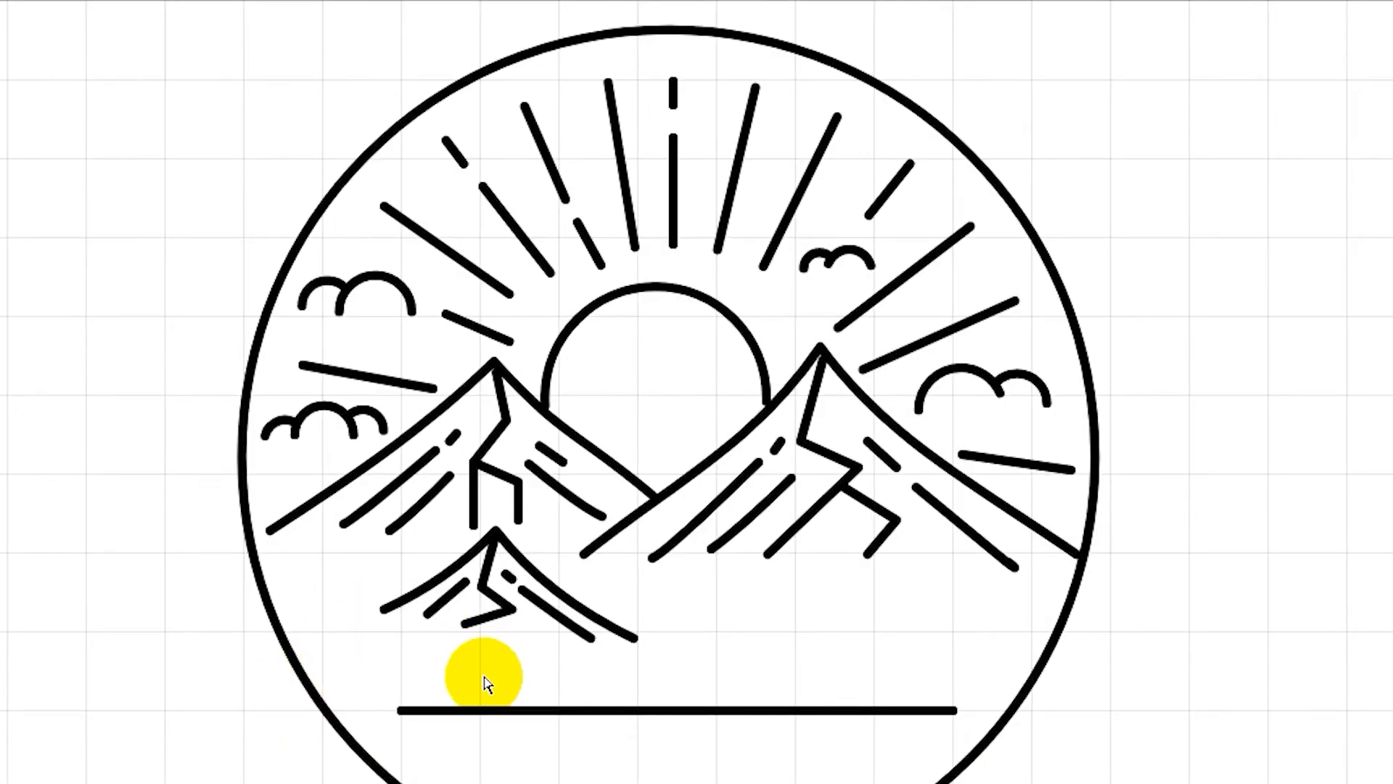
Step: Add nodes to the horizontal line where it crosses the vertical grid lines
click(483, 710)
click(483, 709)
drag(558, 712, 559, 708)
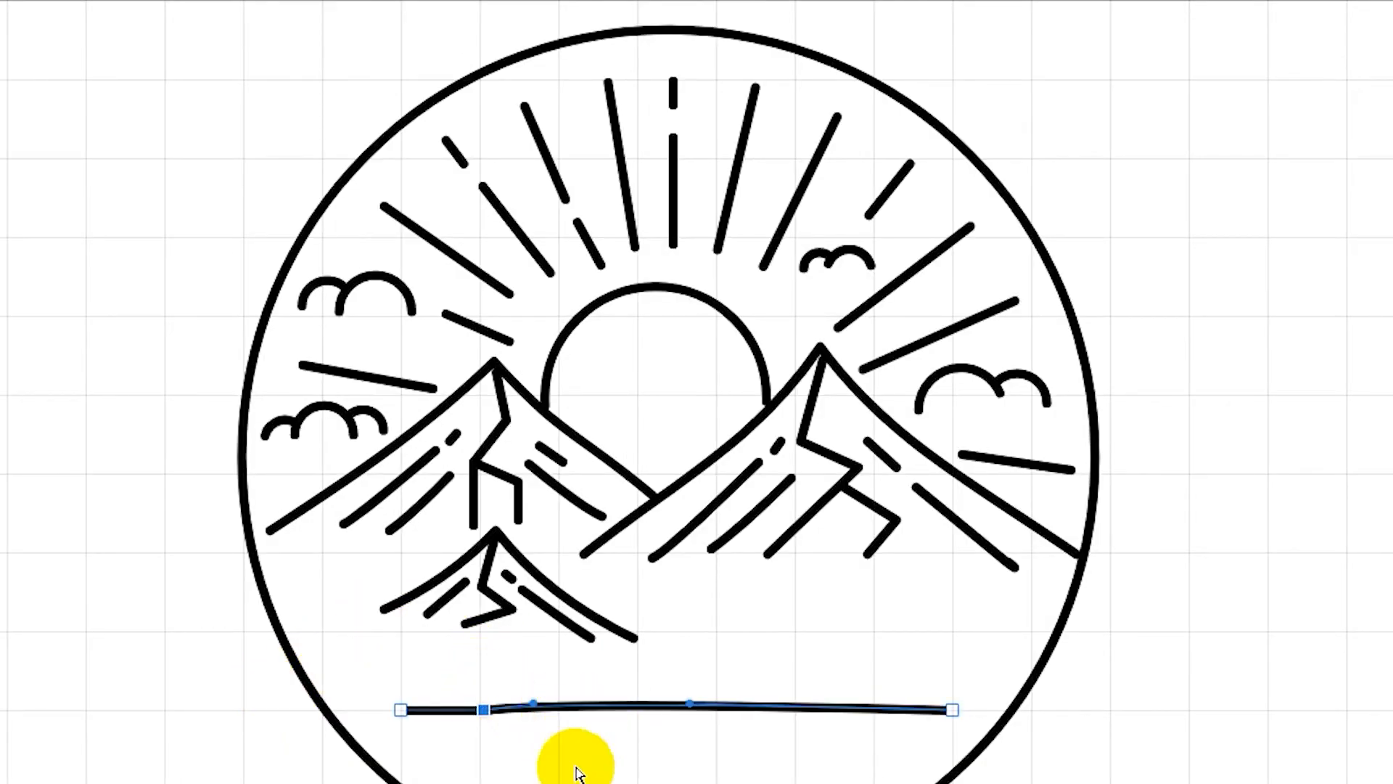
key(ctrl+z)
click(560, 710)
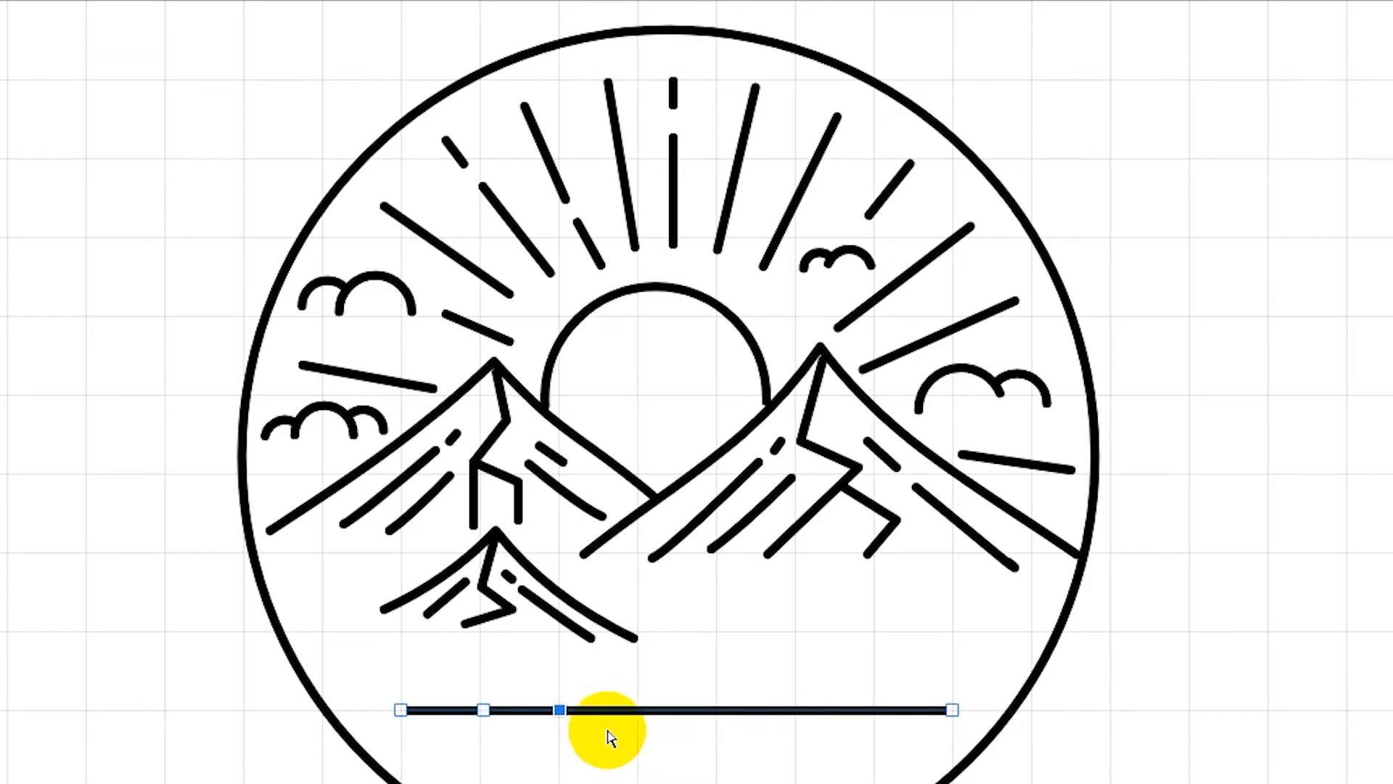
click(638, 709)
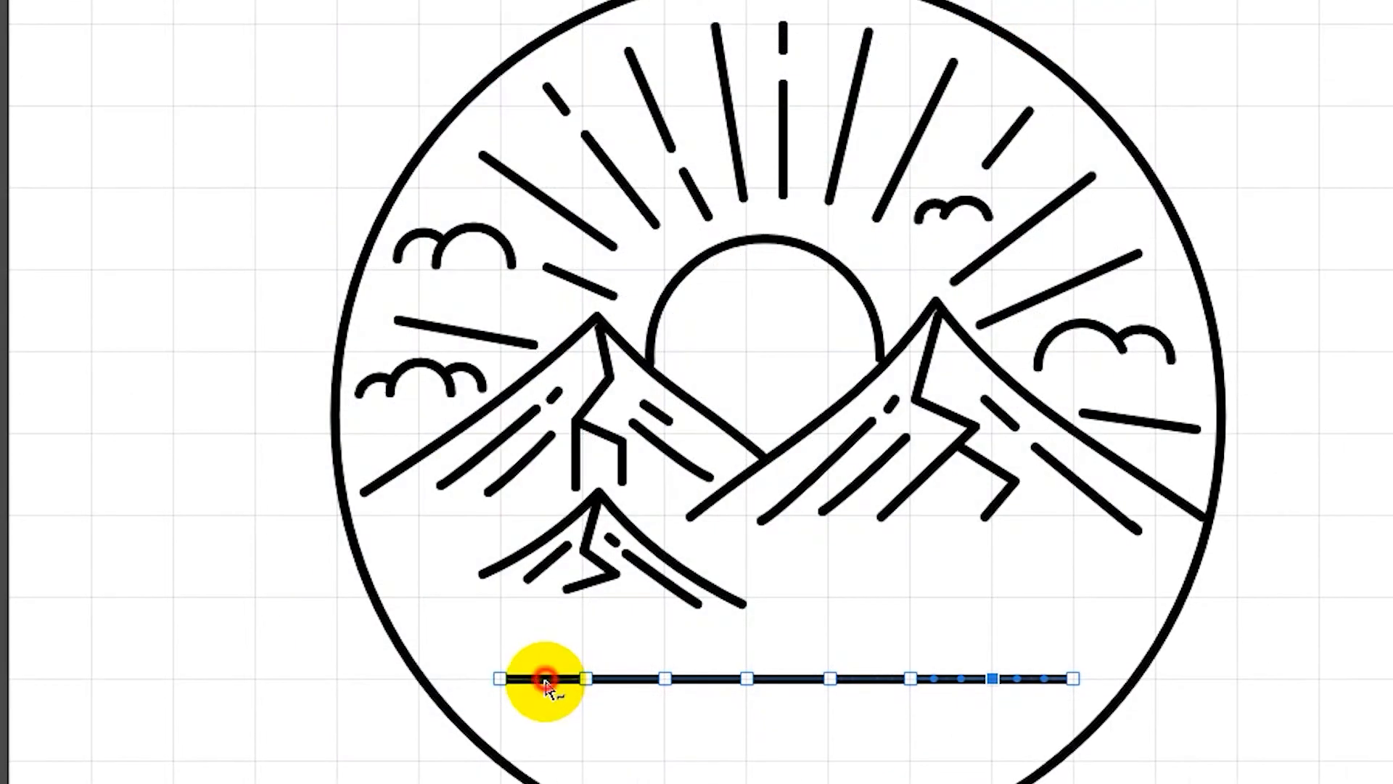
Step: Bend the line's segments alternately down and up to form an even wave
drag(544, 678, 715, 704)
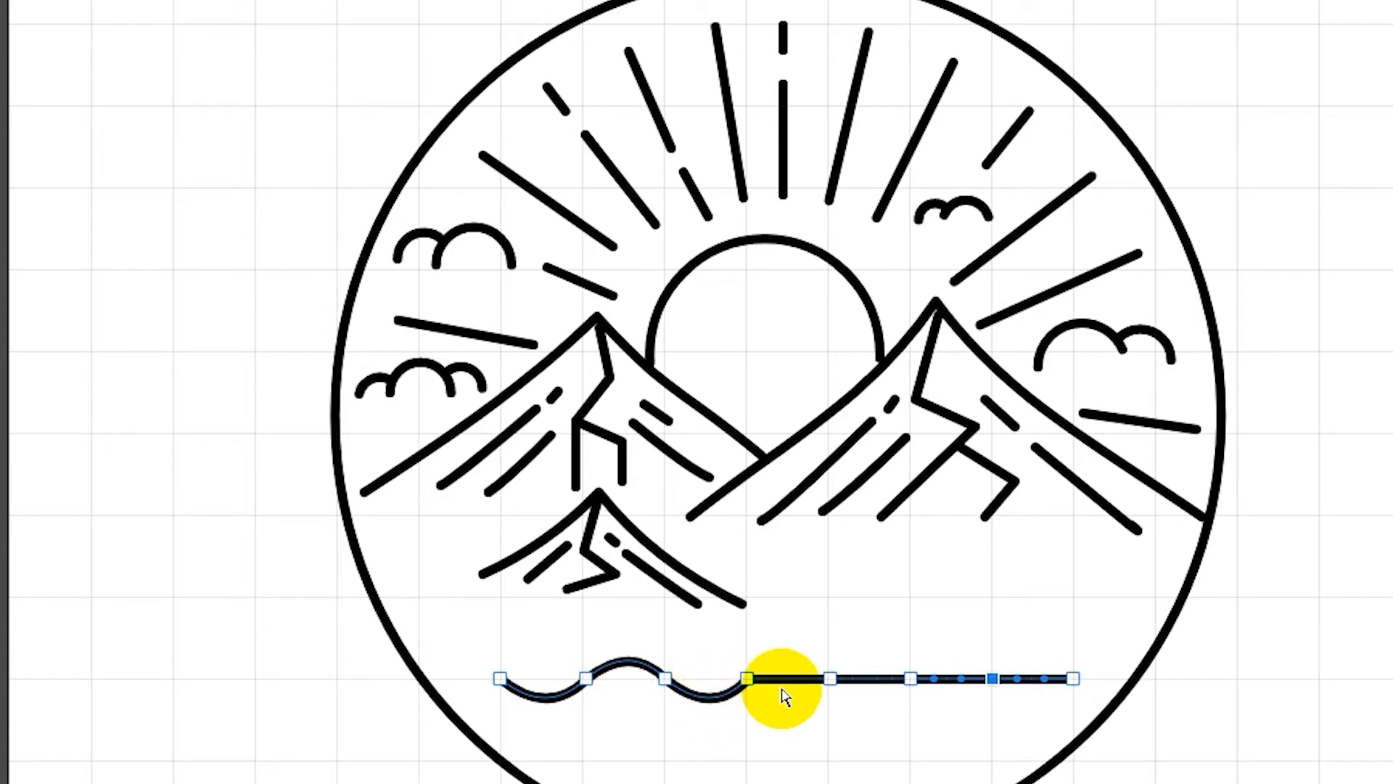
drag(793, 681, 794, 664)
drag(870, 679, 875, 707)
drag(950, 678, 1037, 702)
click(1024, 642)
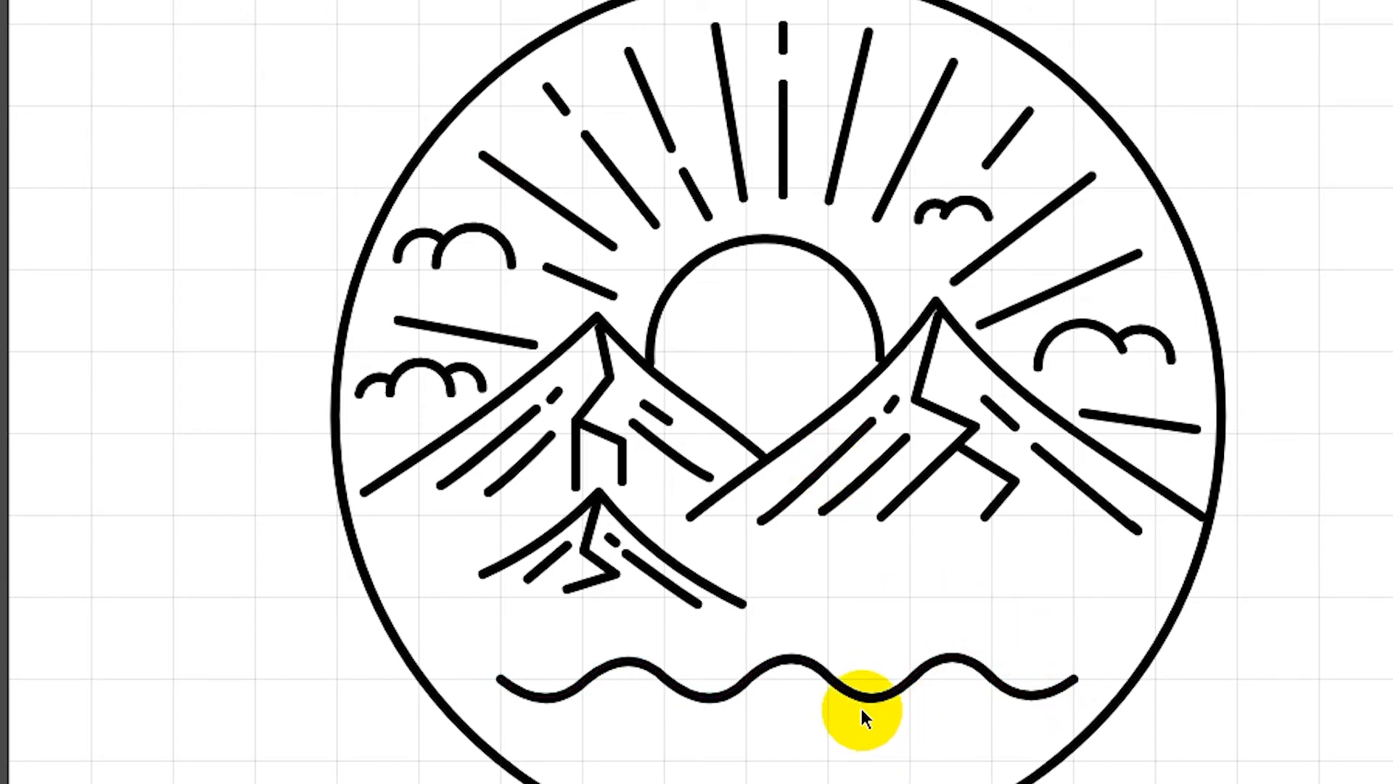
Step: Stack two narrower copies of the wave below it and delete both end nodes of the lowest copy
drag(861, 708, 854, 694)
click(848, 658)
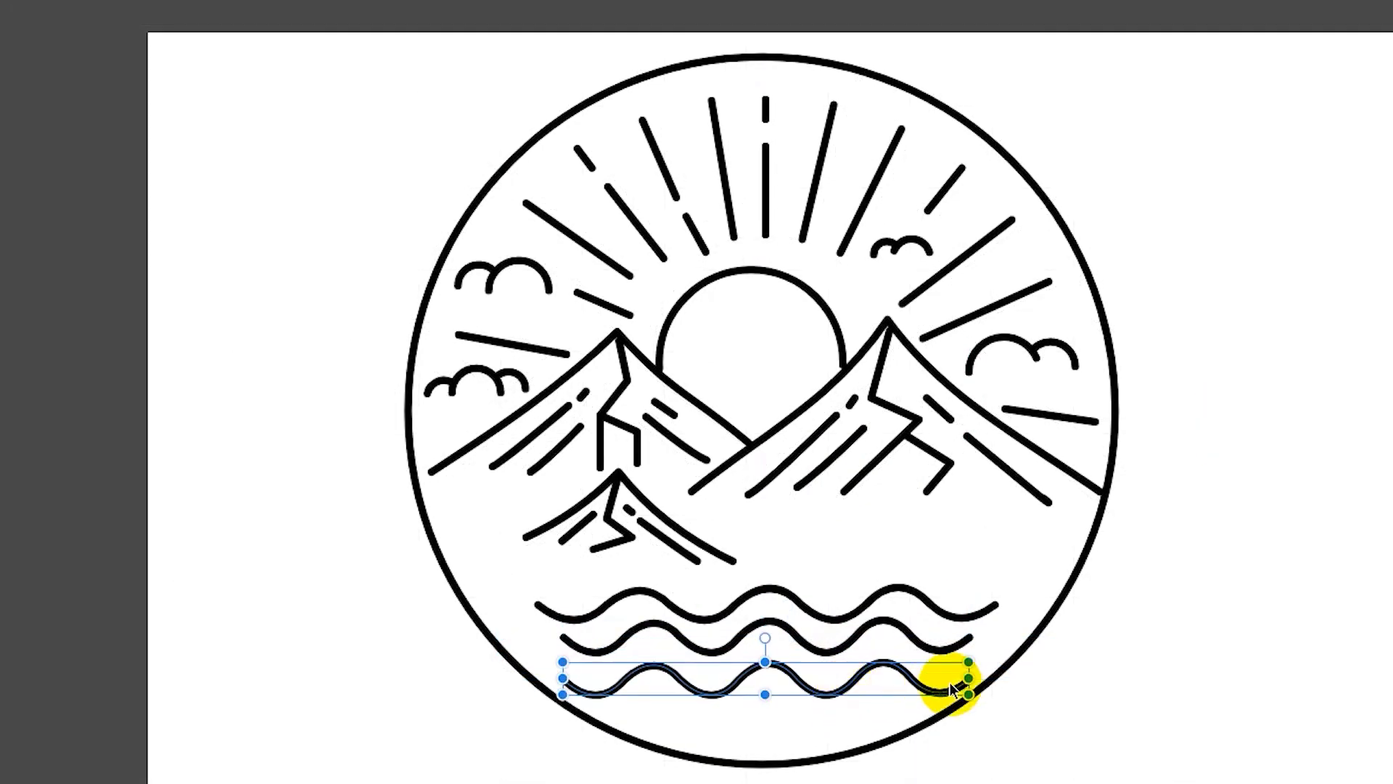
click(967, 680)
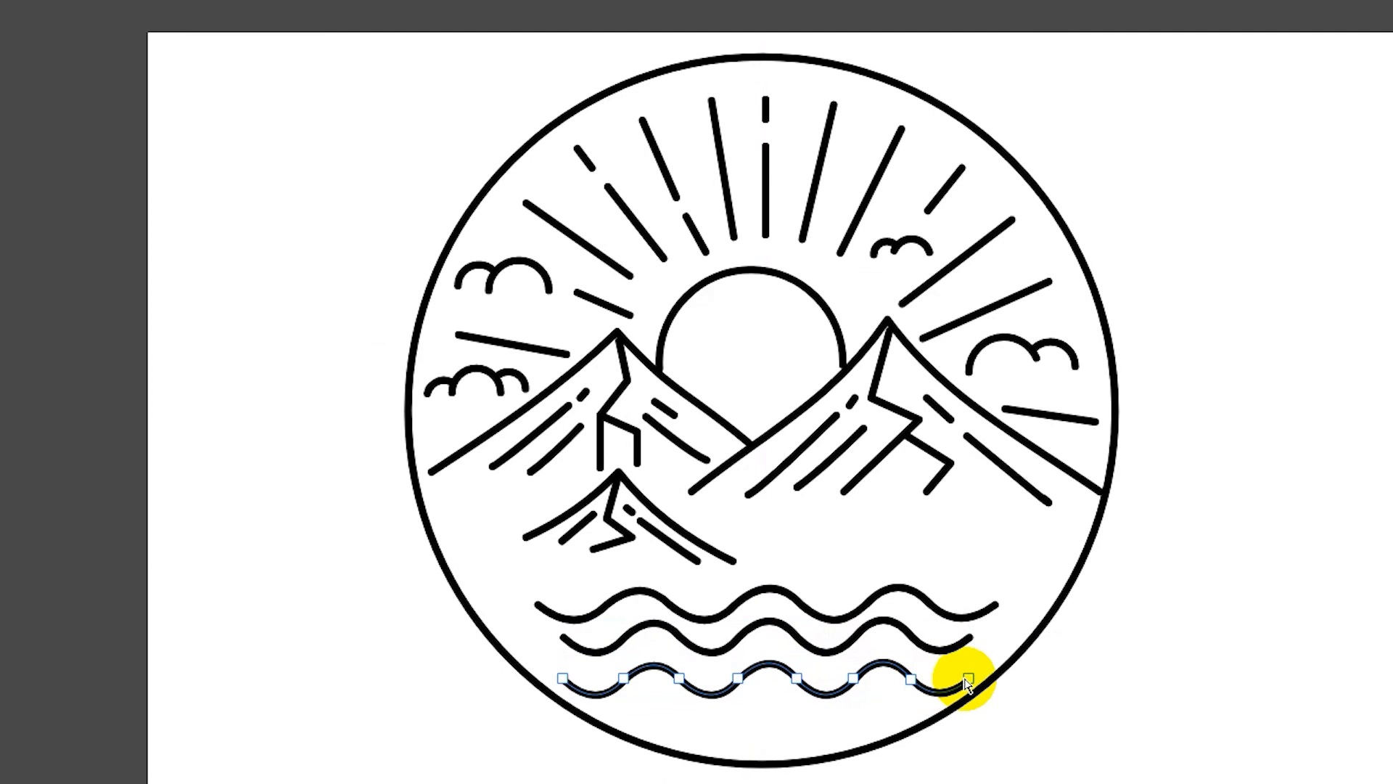
key(Delete)
click(564, 679)
key(Delete)
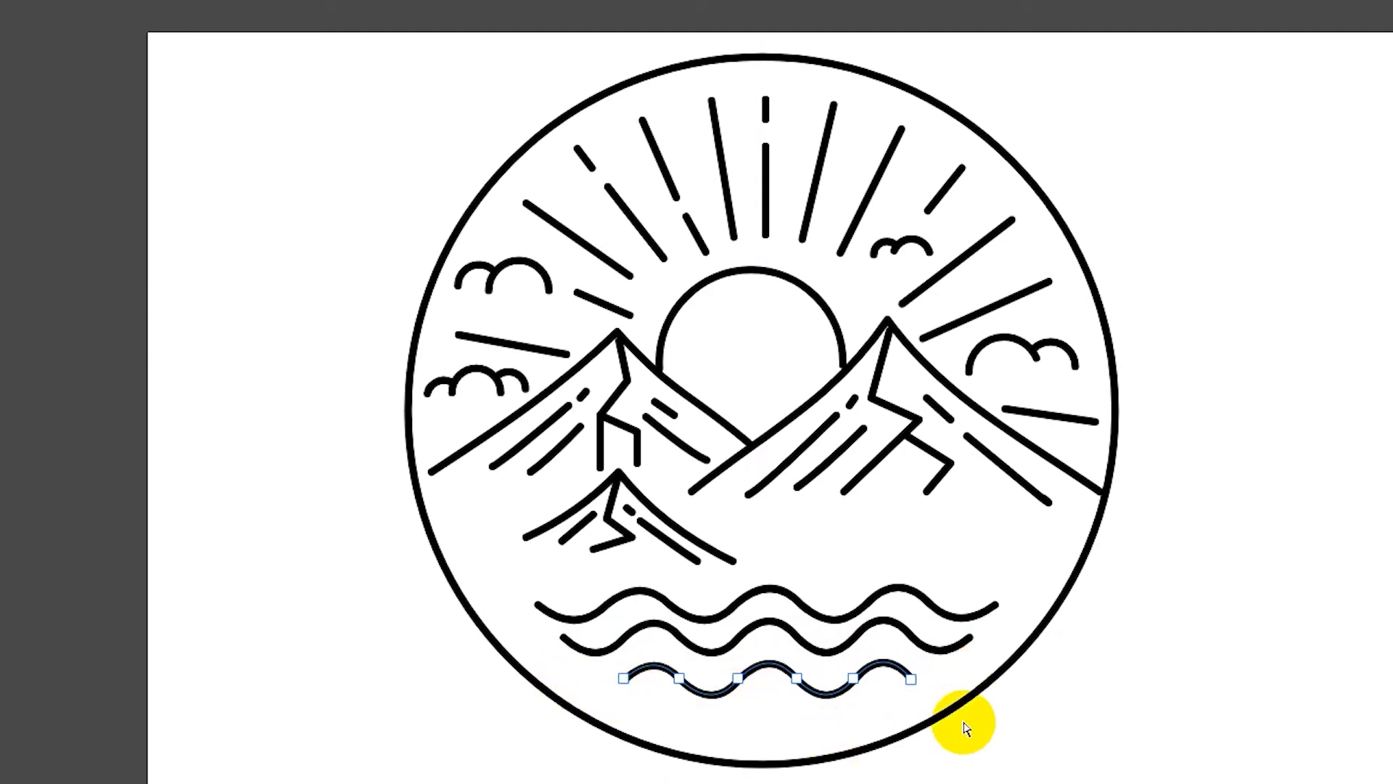
Step: Copy the third wave below itself and delete the copy's outer nodes until only its middle arc is left
drag(827, 695, 832, 730)
click(804, 669)
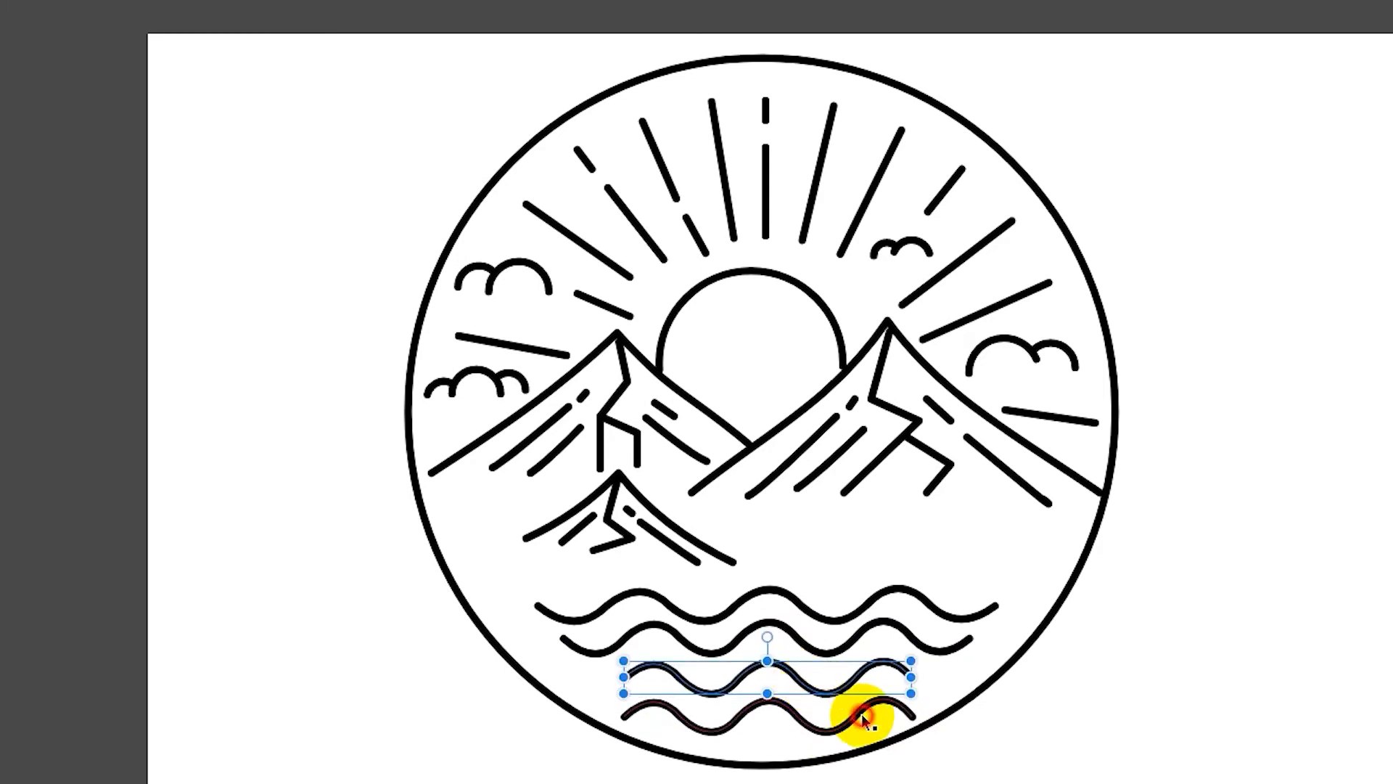
key(a)
click(910, 717)
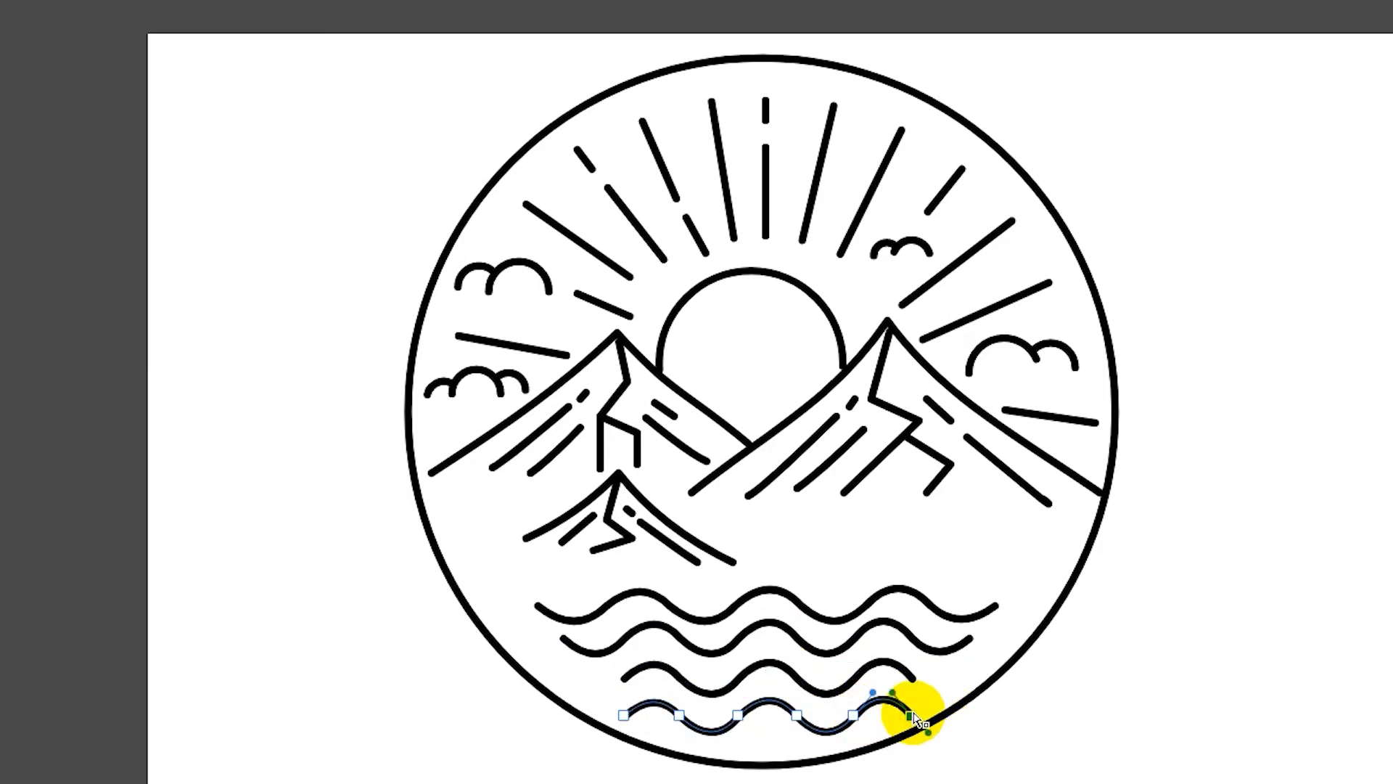
key(Delete)
click(854, 716)
key(Delete)
click(624, 716)
key(Delete)
click(681, 716)
key(Delete)
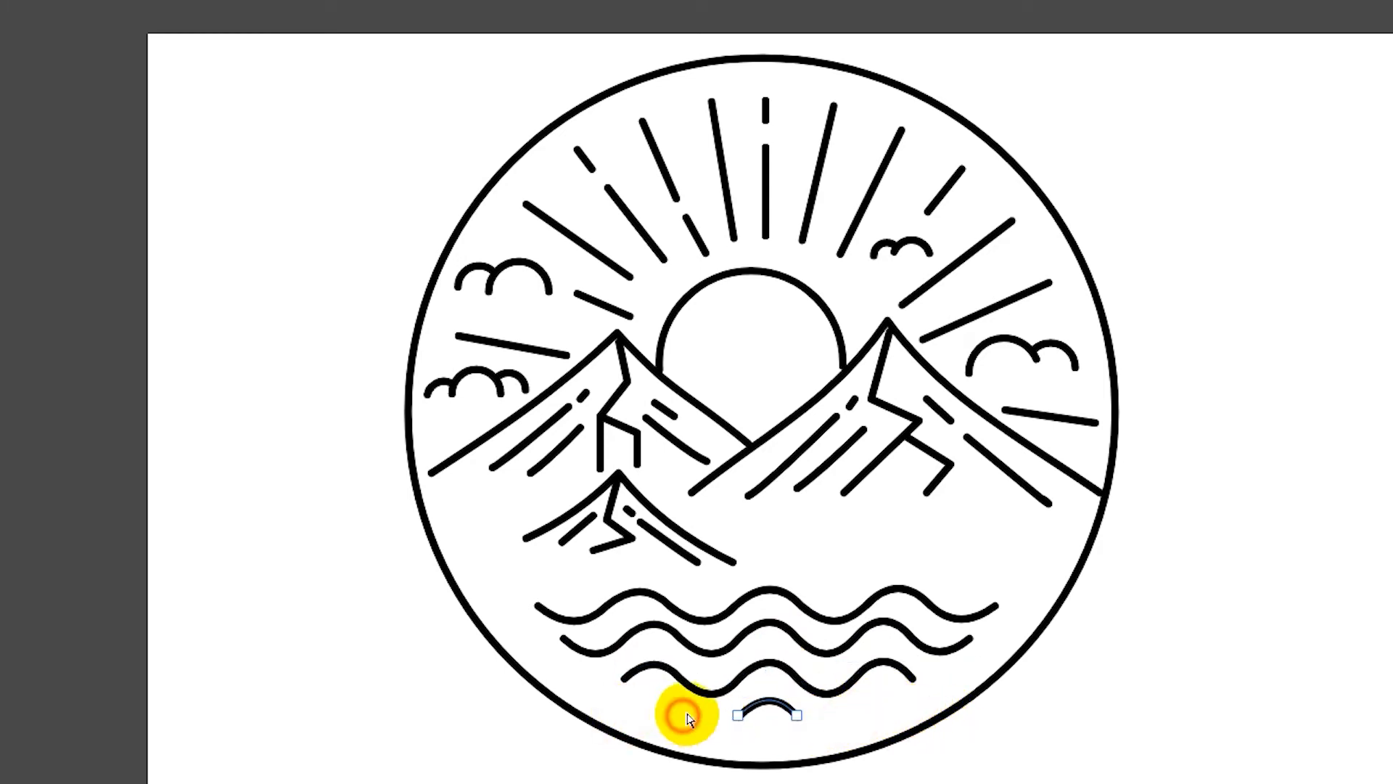
click(799, 715)
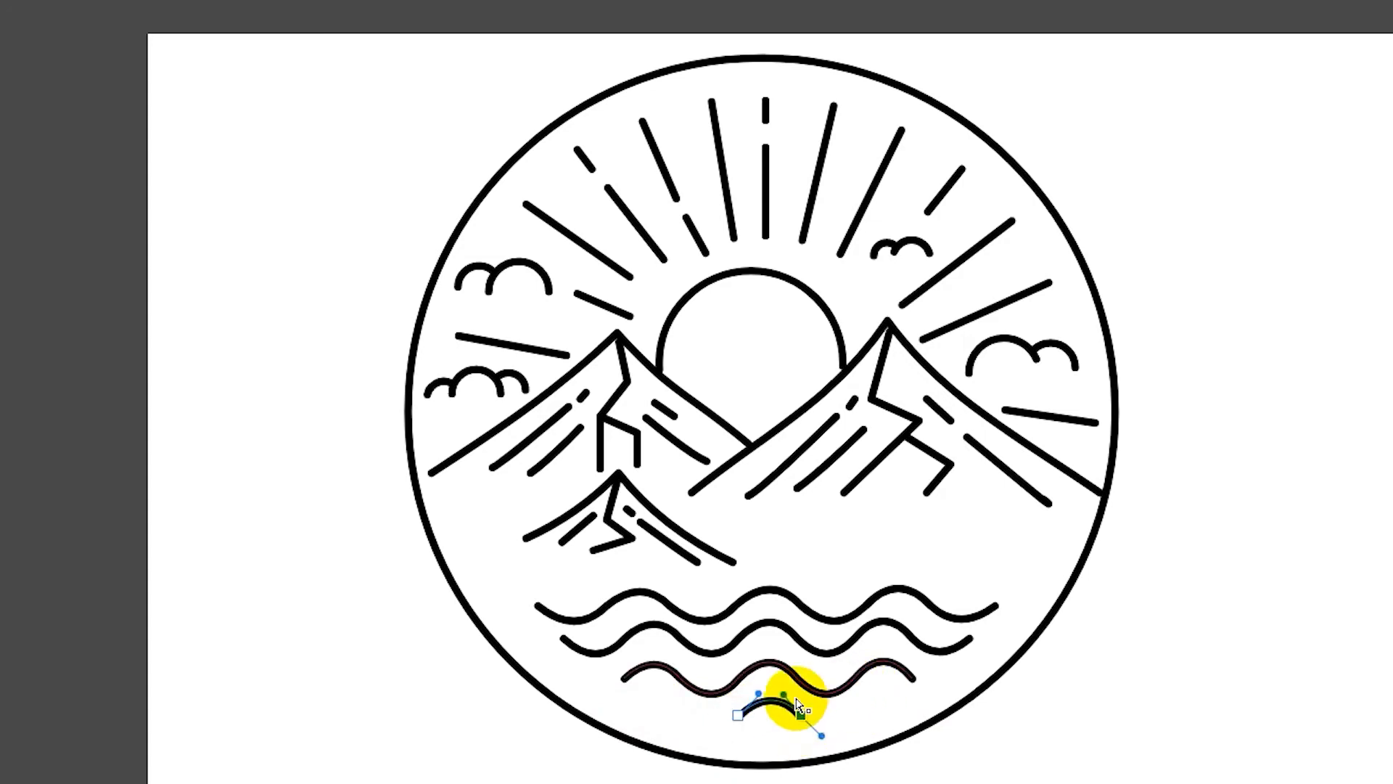
click(836, 770)
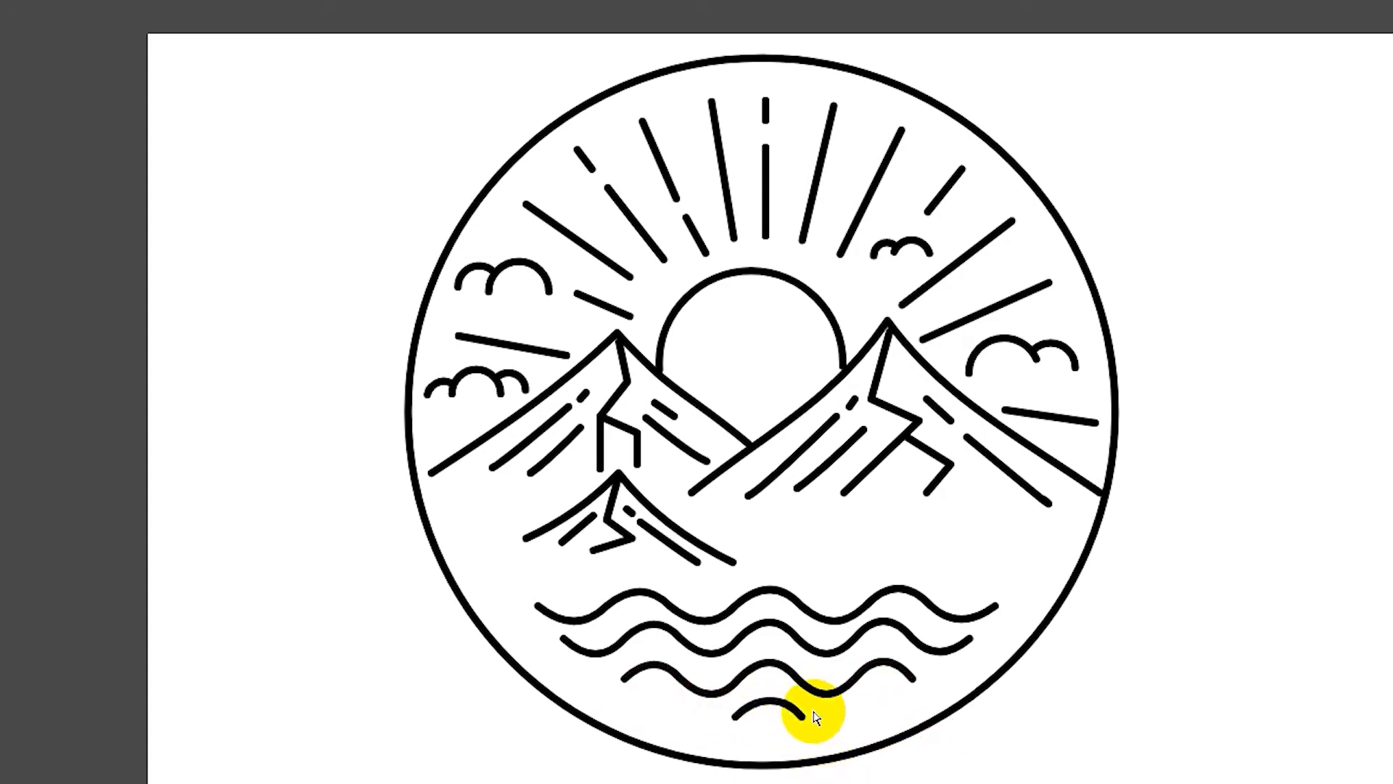
Step: Move the top wave up and adjust the other water lines to even out their vertical spacing
click(784, 635)
click(786, 600)
key(Up)
key(Up)
key(Up)
key(Up)
key(Up)
click(791, 635)
key(Up)
click(793, 711)
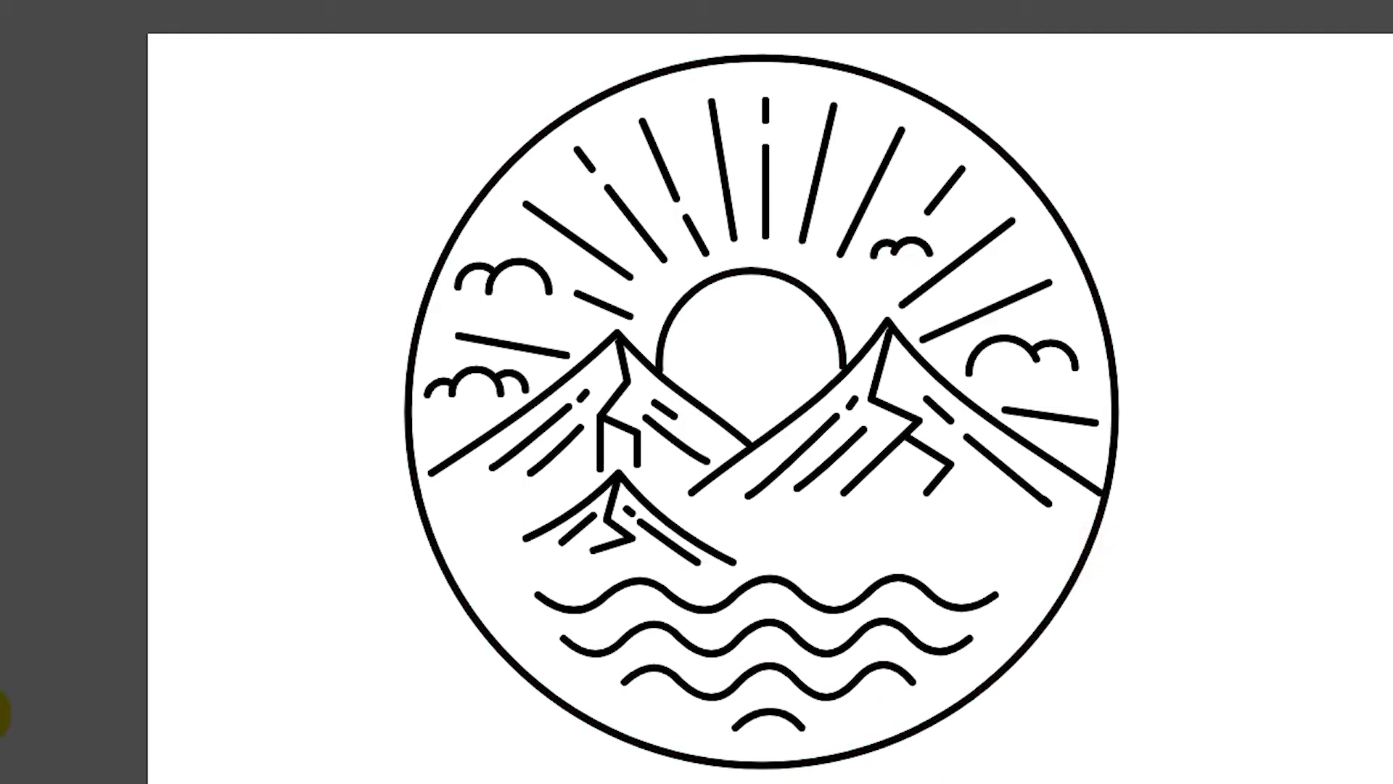
Step: Find the locked ellipse near the end of the layer list and unlock it
click(404, 414)
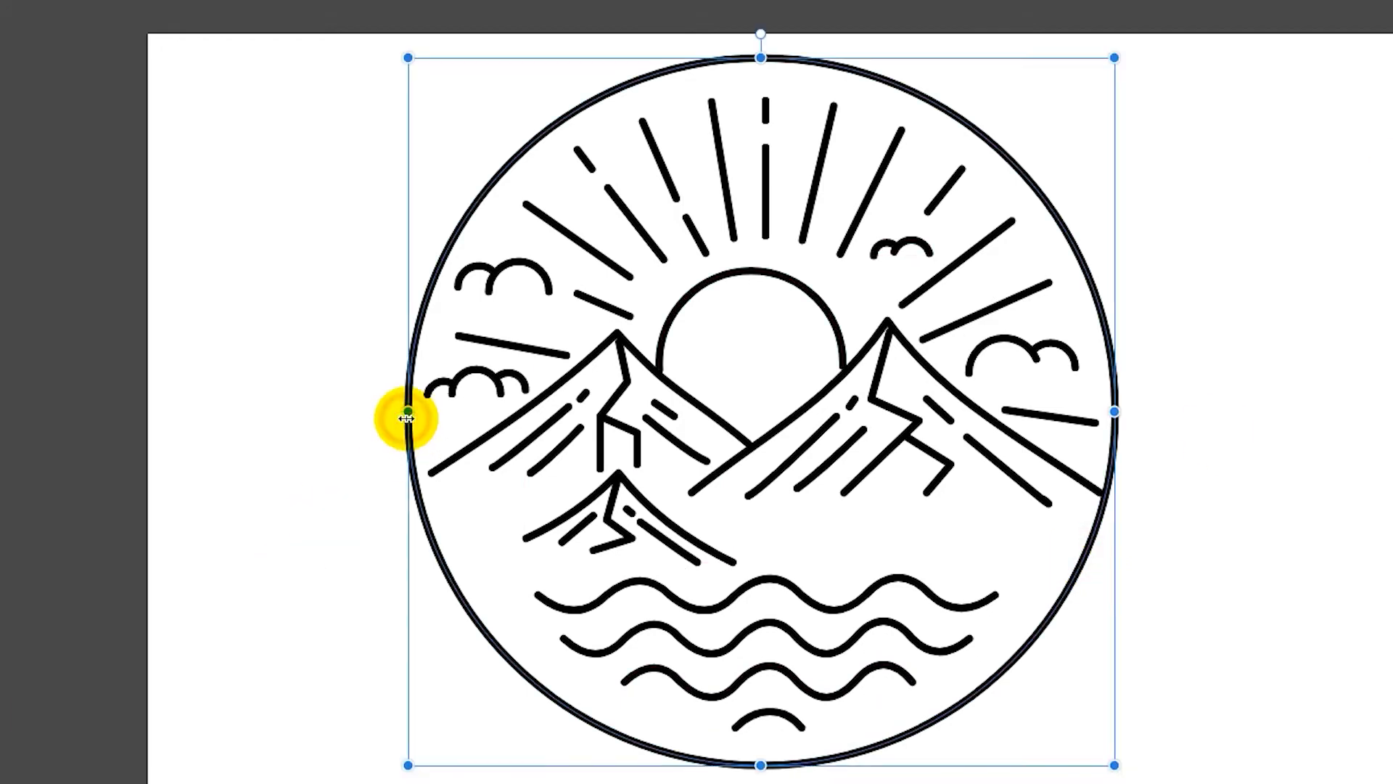
click(464, 211)
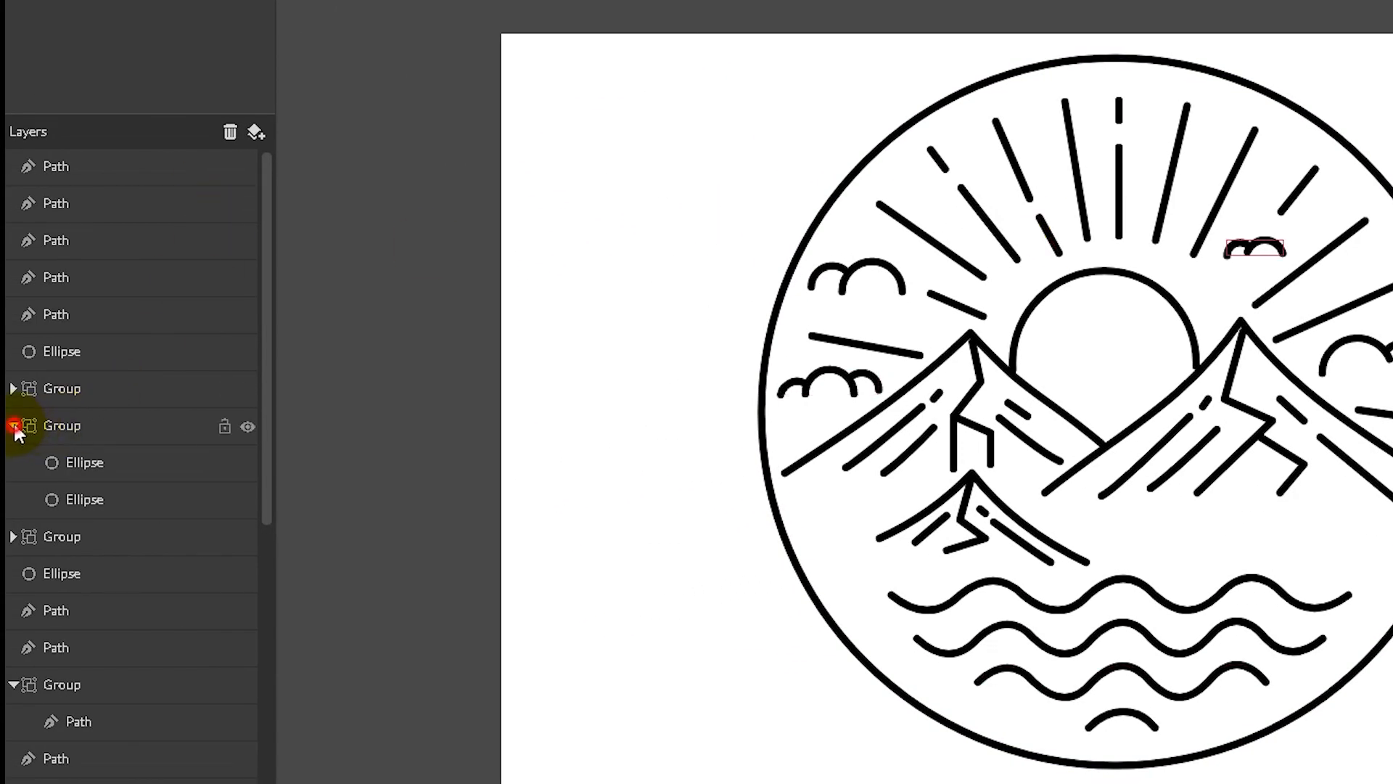
click(14, 426)
scroll(81, 774, down, 6)
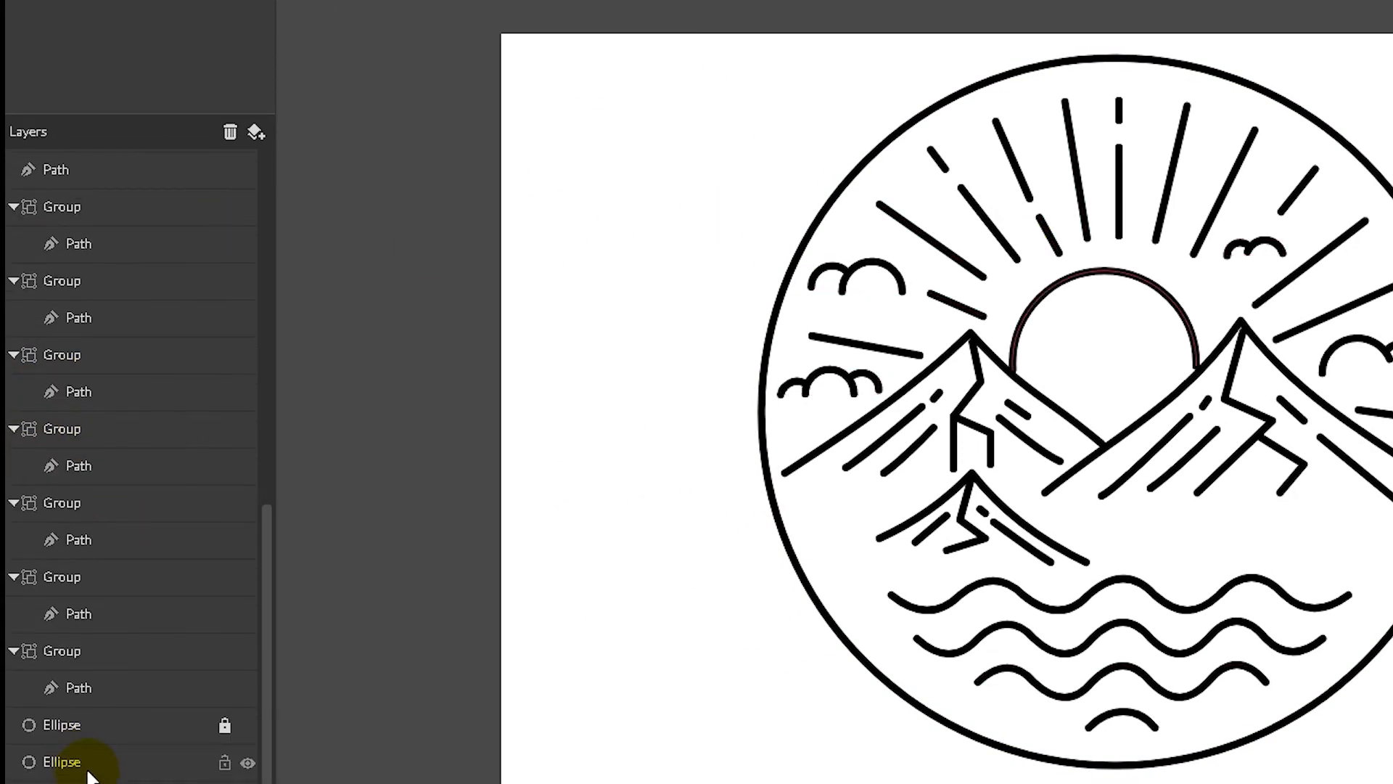
click(218, 728)
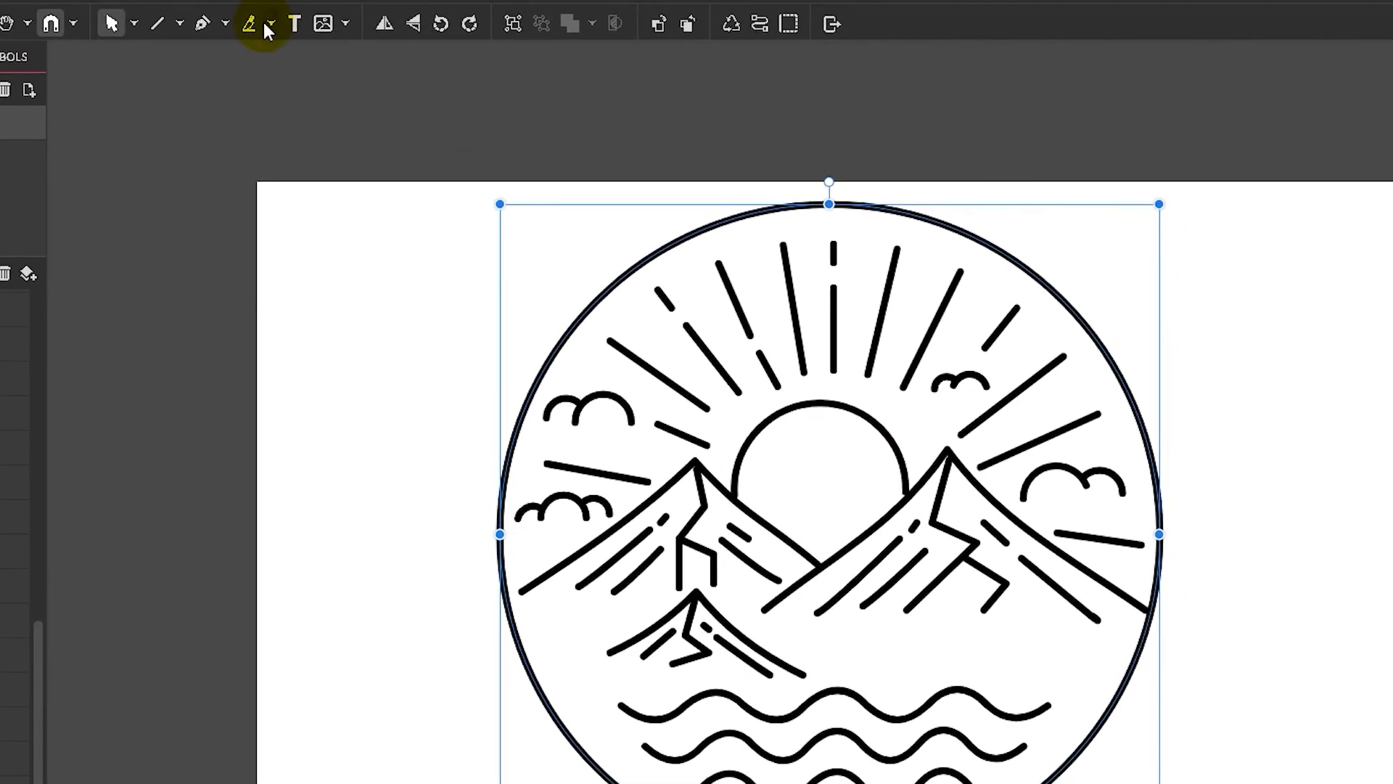
Step: Attach a text to the circle's outline at its upper-left side and clear the placeholder wording
click(551, 347)
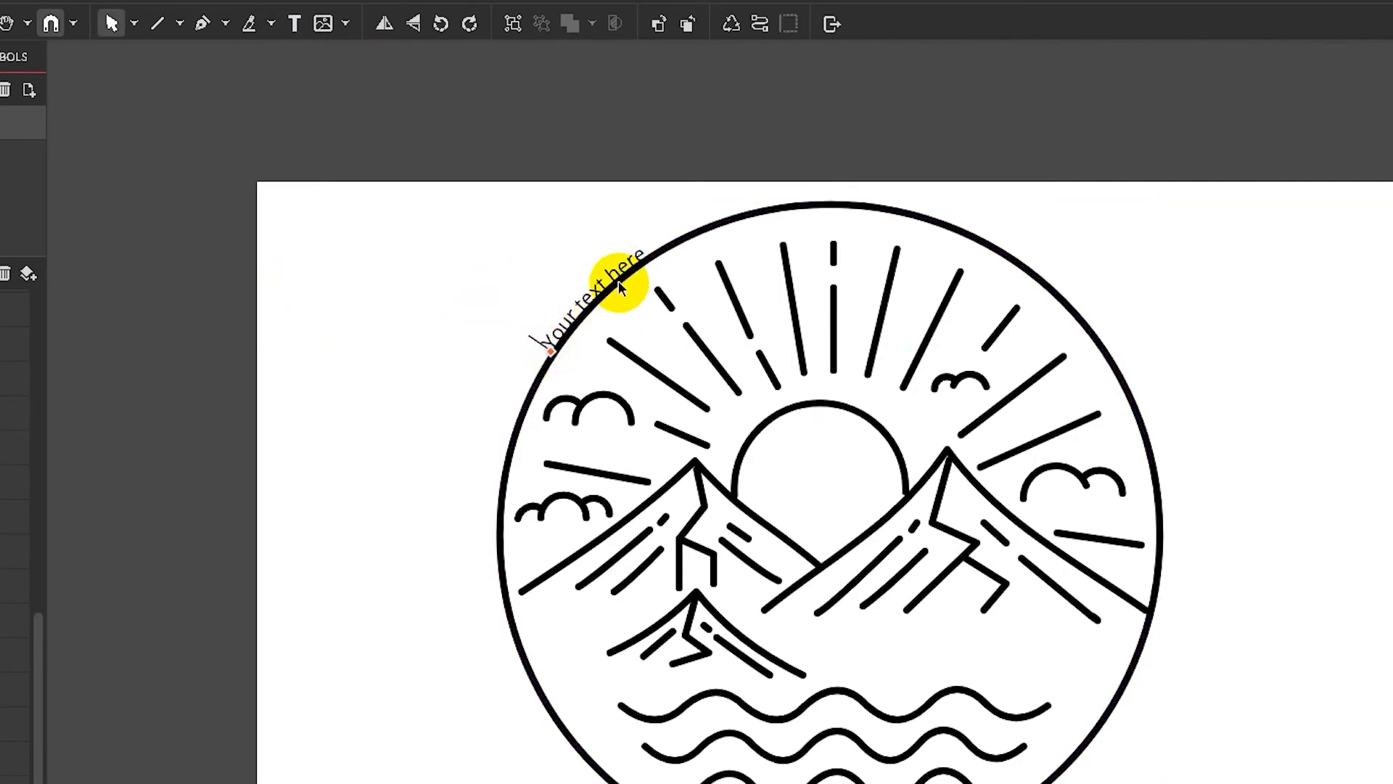
click(554, 351)
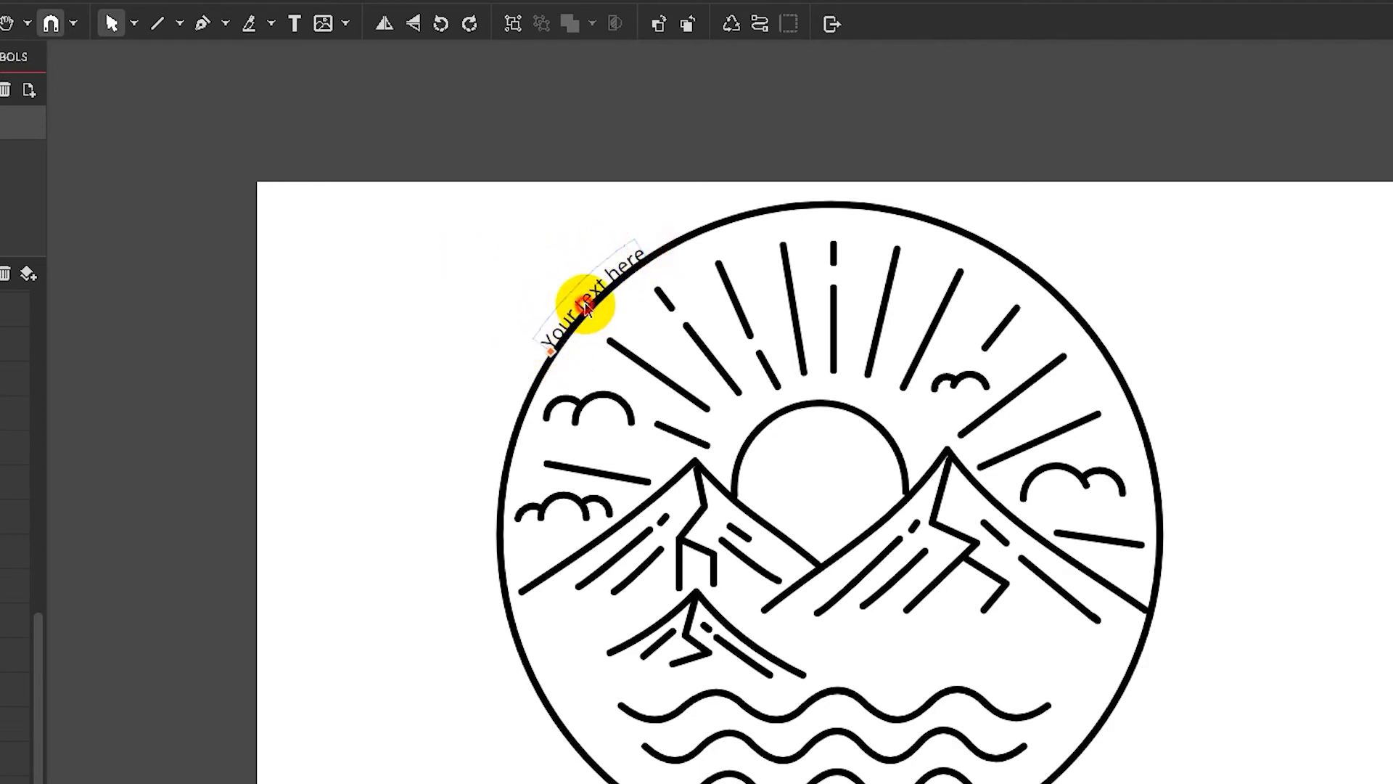
key(ctrl+a)
key(BackSpace)
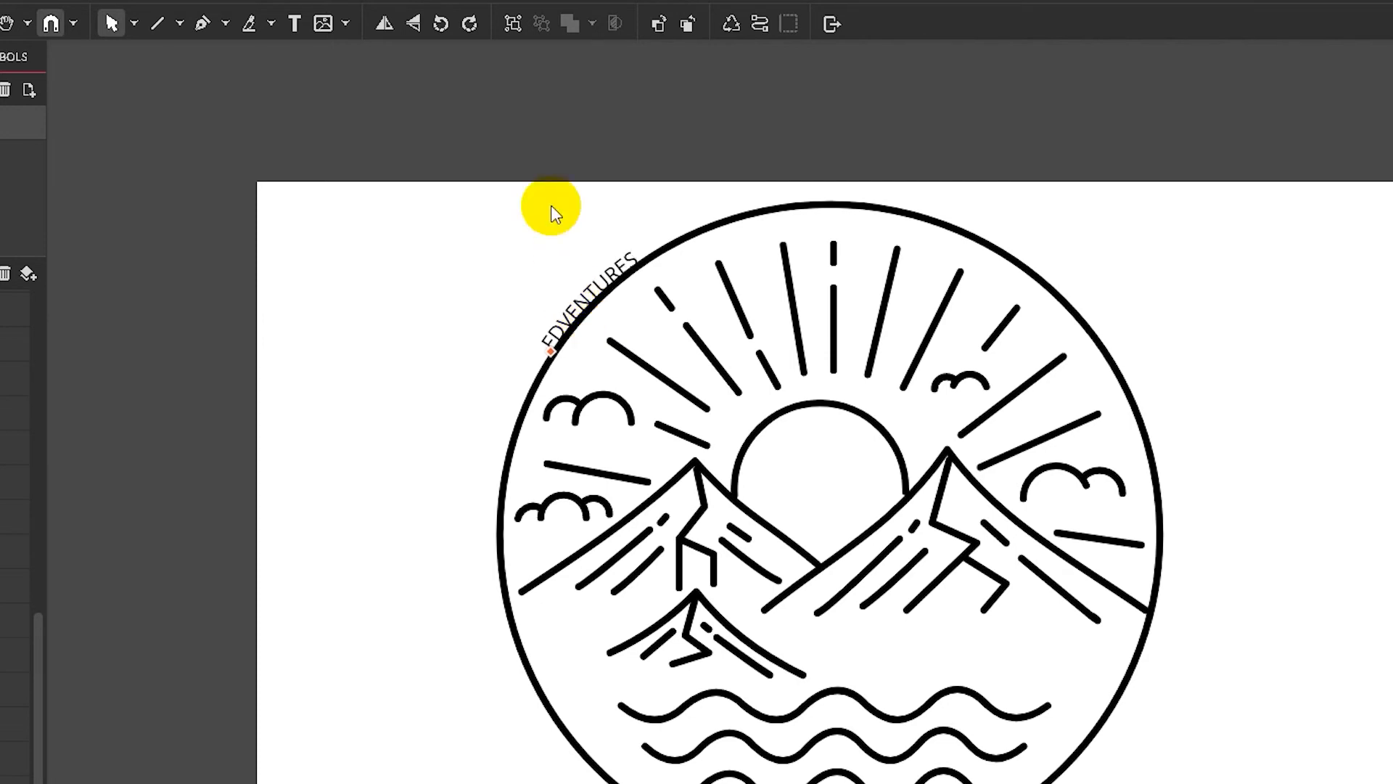
Step: Correct the misspelled wording on the circle so the curved text reads "OUTDOUR ADVENTURES"
key(BackSpace)
key(BackSpace)
key(BackSpace)
key(BackSpace)
key(BackSpace)
key(BackSpace)
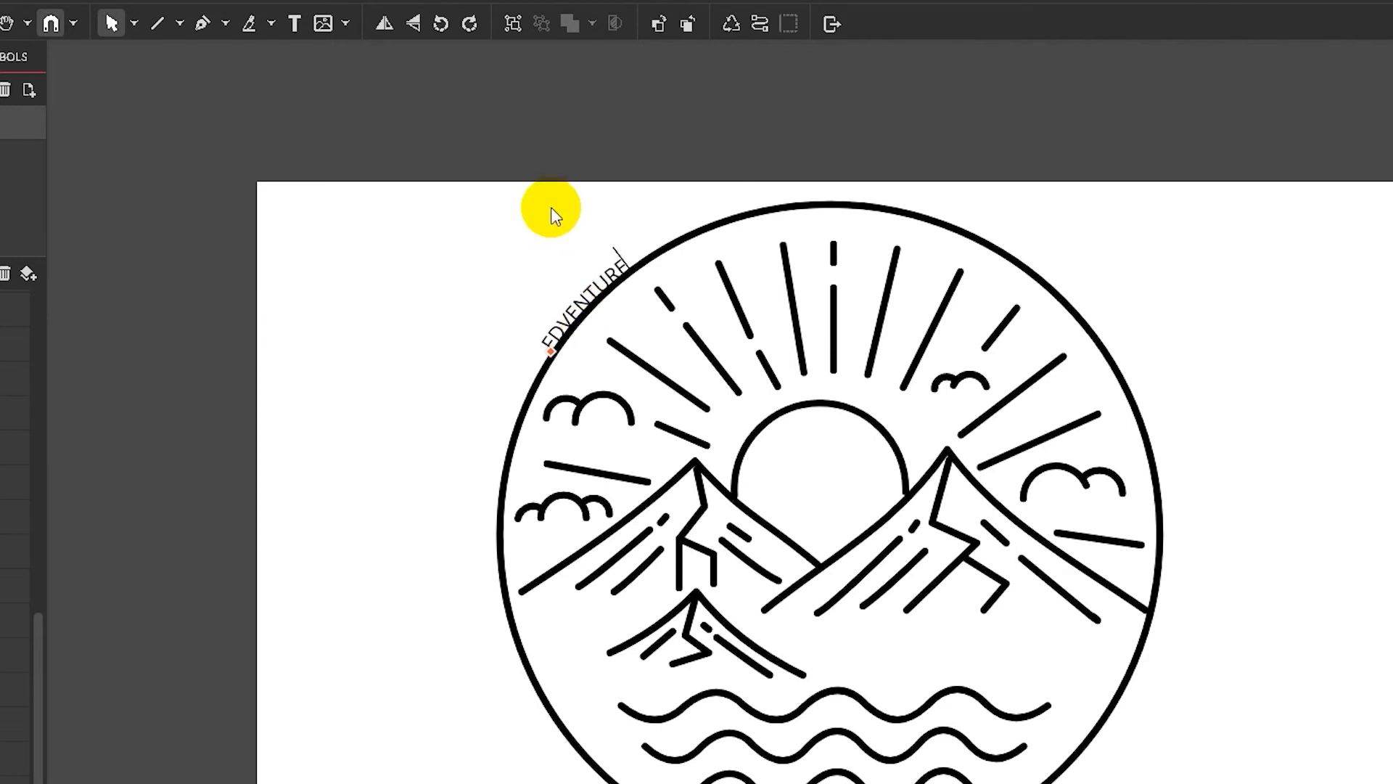
key(BackSpace)
key(BackSpace)
key(BackSpace)
key(BackSpace)
text(ADV)
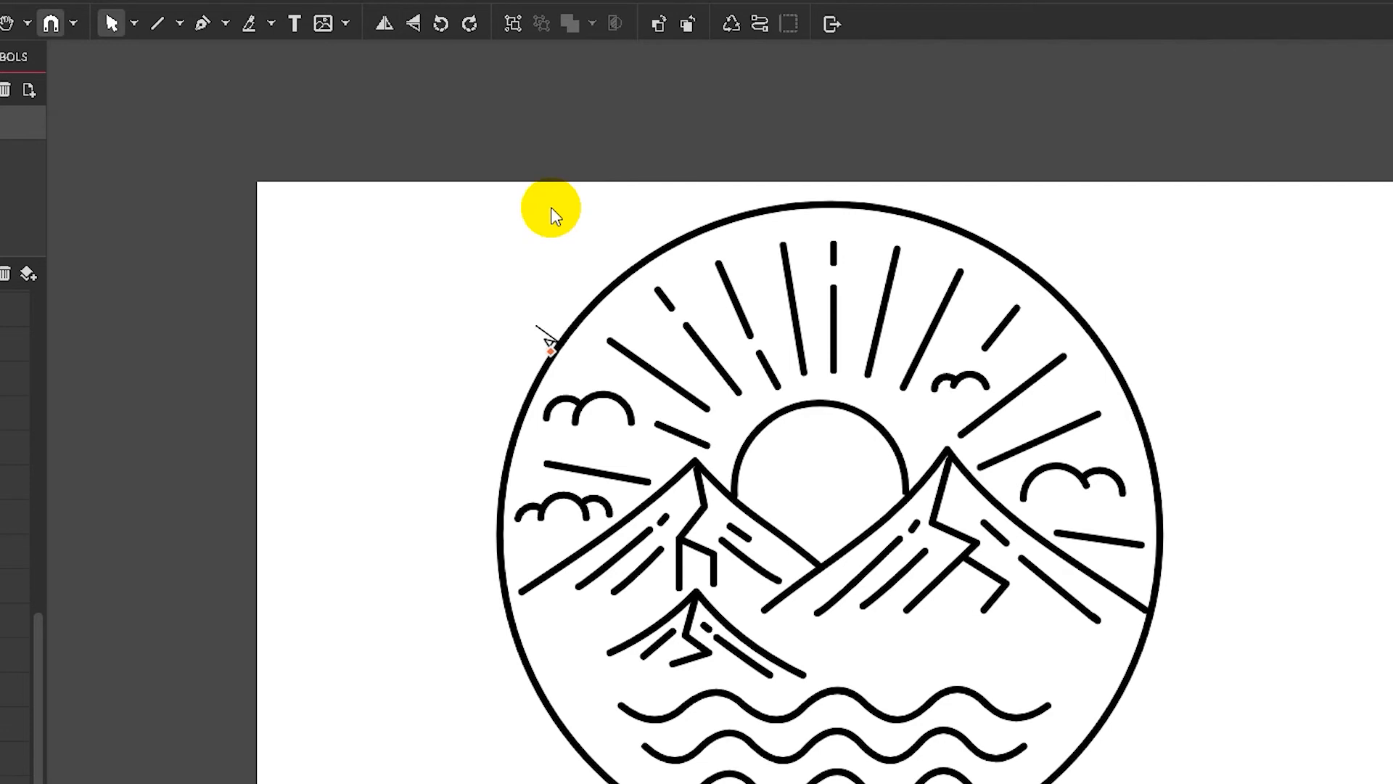
text(ENTURES)
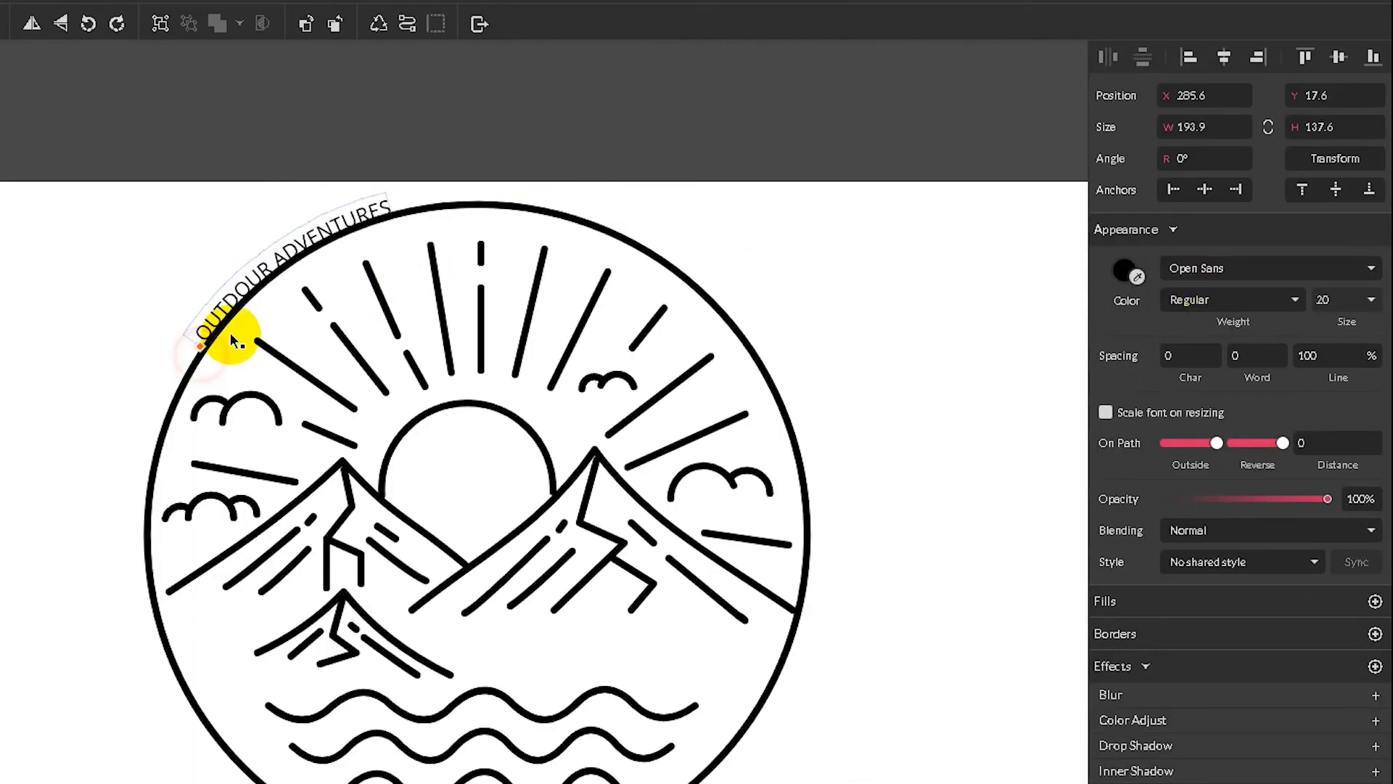
Step: Enlarge the curved text to 72 px and slide its starting point back along the circle's left side
drag(586, 333, 718, 267)
drag(365, 267, 367, 264)
click(1371, 299)
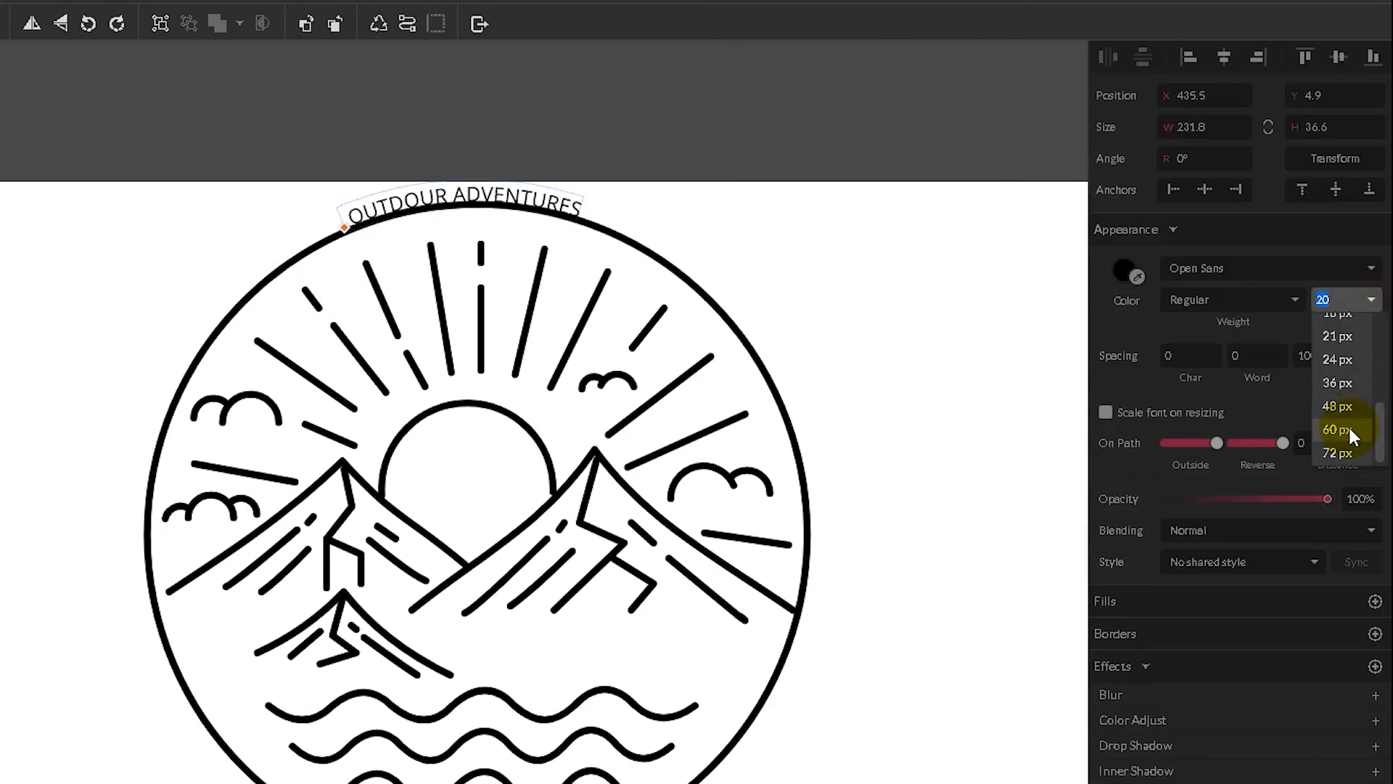
click(1337, 452)
drag(343, 232, 80, 381)
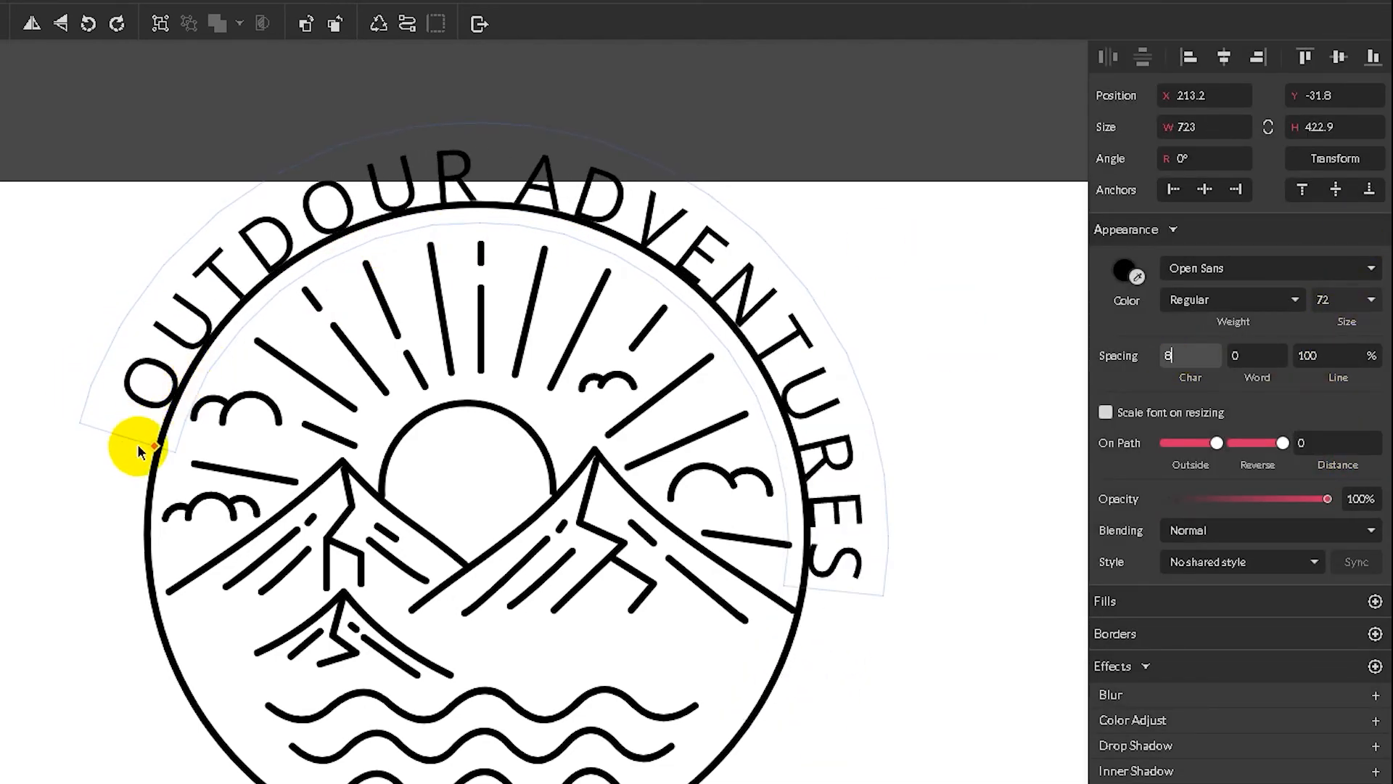
Step: Set the curved text in Patrick Hand with character spacing 16 and shift its start further down the circle's left side
click(137, 441)
scroll(1194, 351, up, 8)
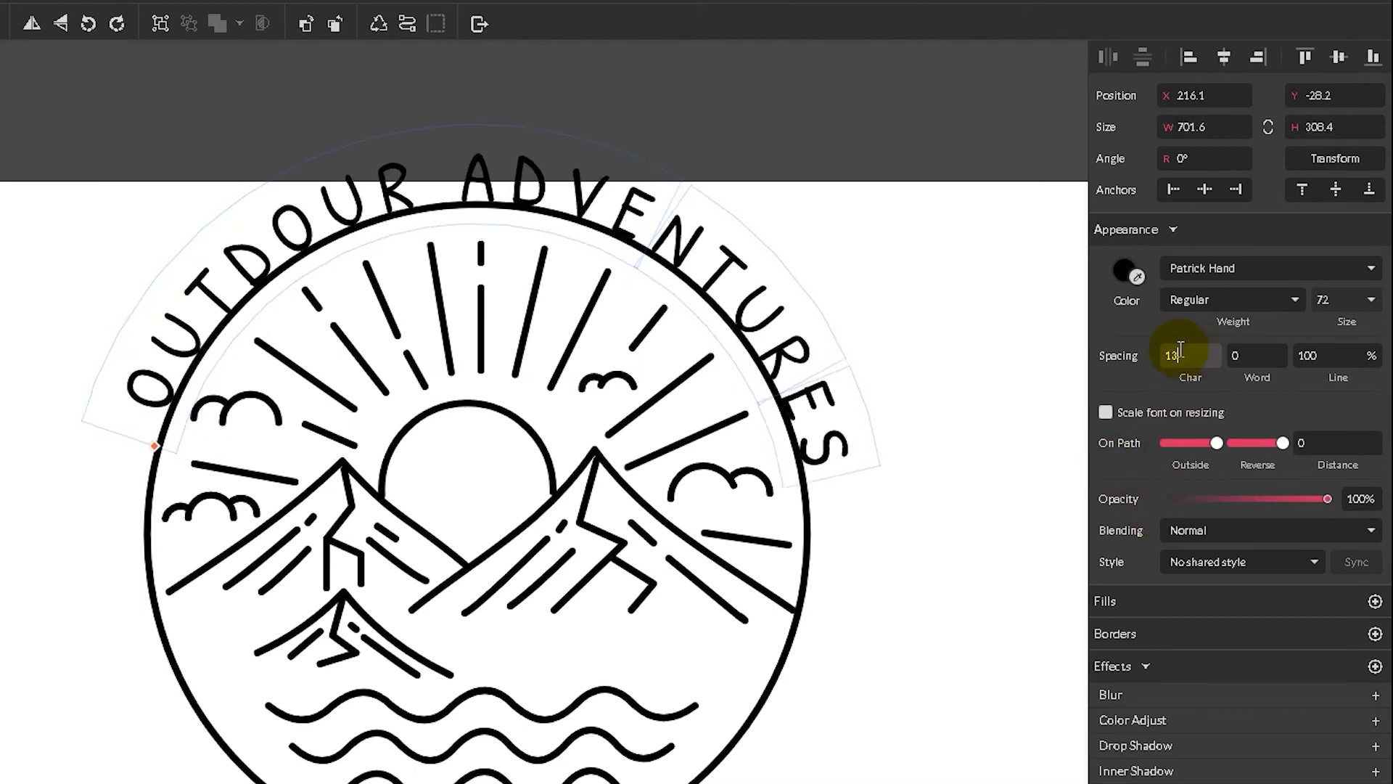
drag(155, 444, 143, 514)
click(1193, 355)
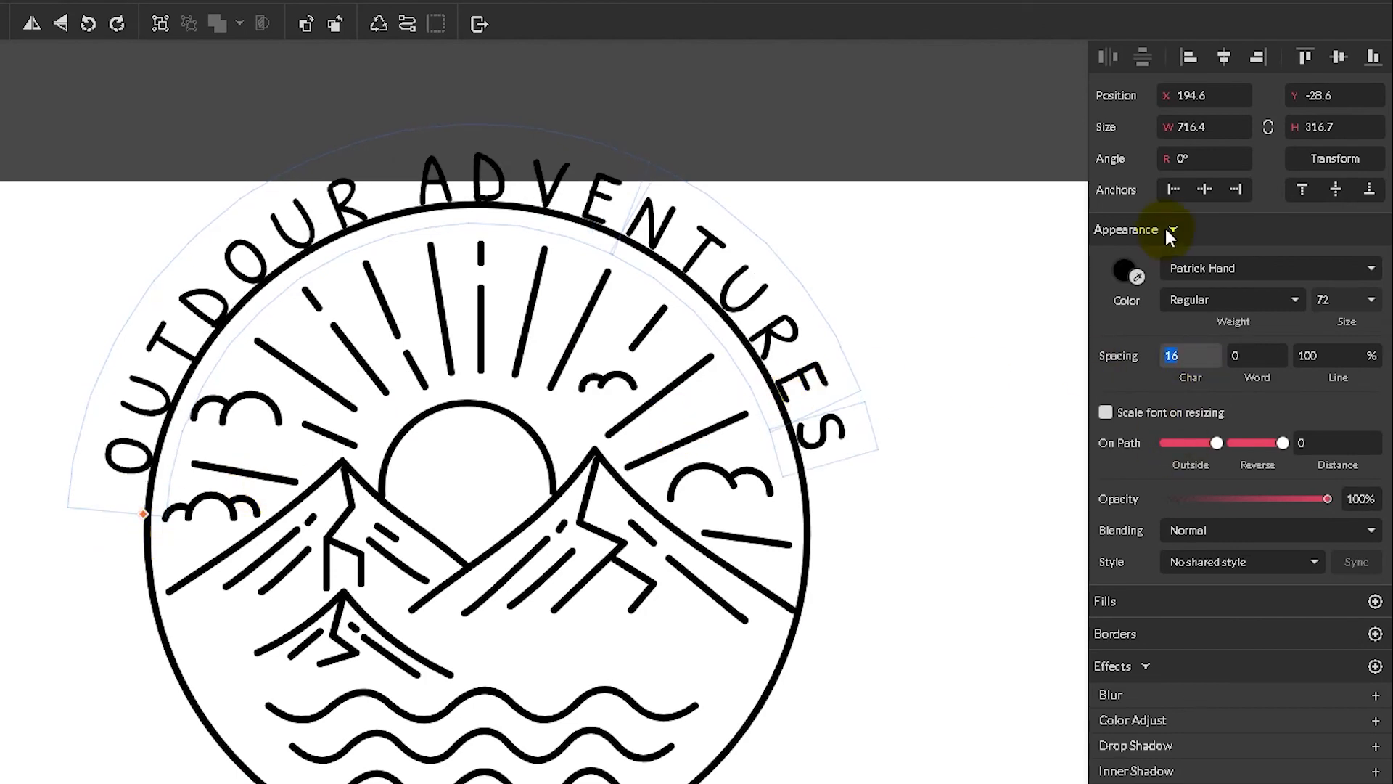
Step: Try the Petrona font on the curved text, then set it to Pontano Sans at size 60
click(1219, 268)
scroll(1230, 385, down, 7)
click(1210, 421)
click(1197, 268)
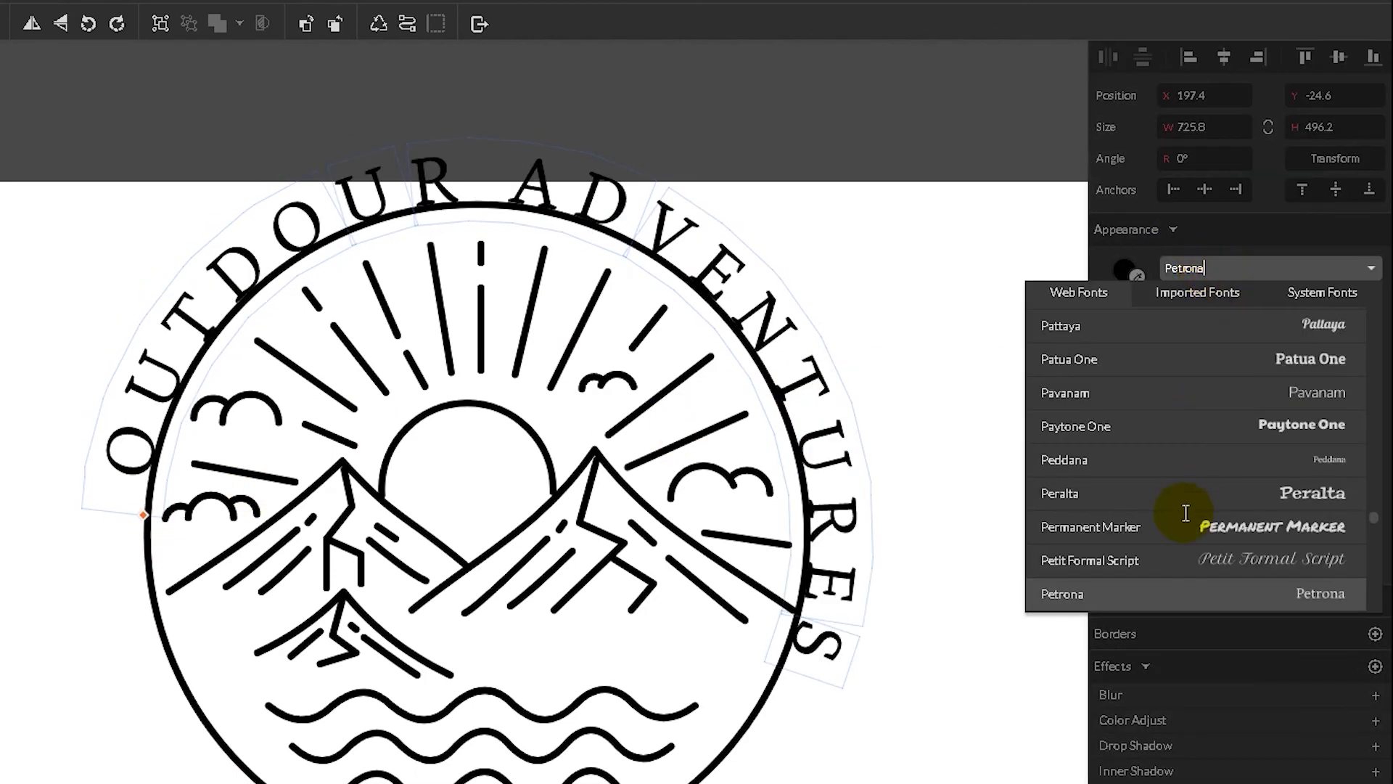
scroll(1185, 508, down, 6)
scroll(1193, 486, up, 3)
scroll(1200, 472, down, 6)
click(1200, 462)
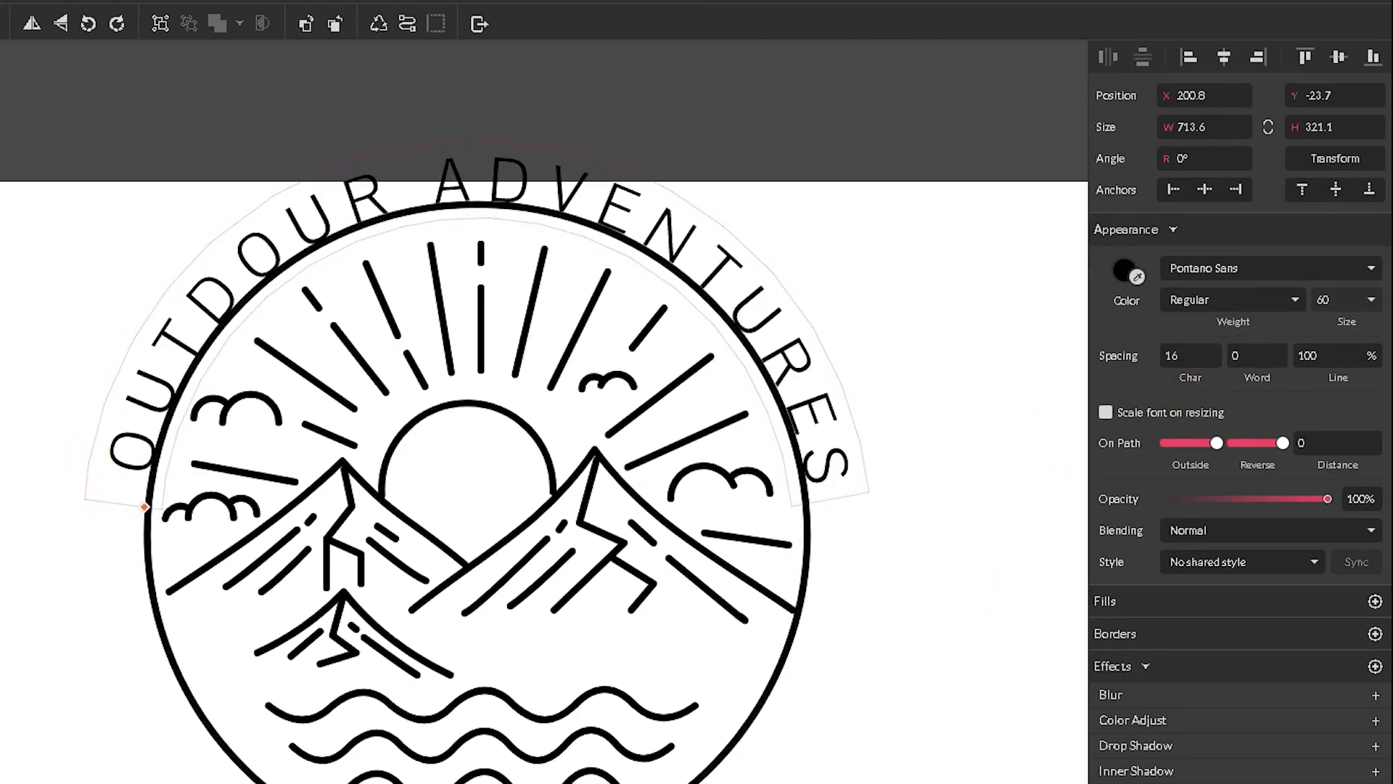
Step: Remove the circle's border and switch the curved text to a bolder sans-serif font
click(695, 780)
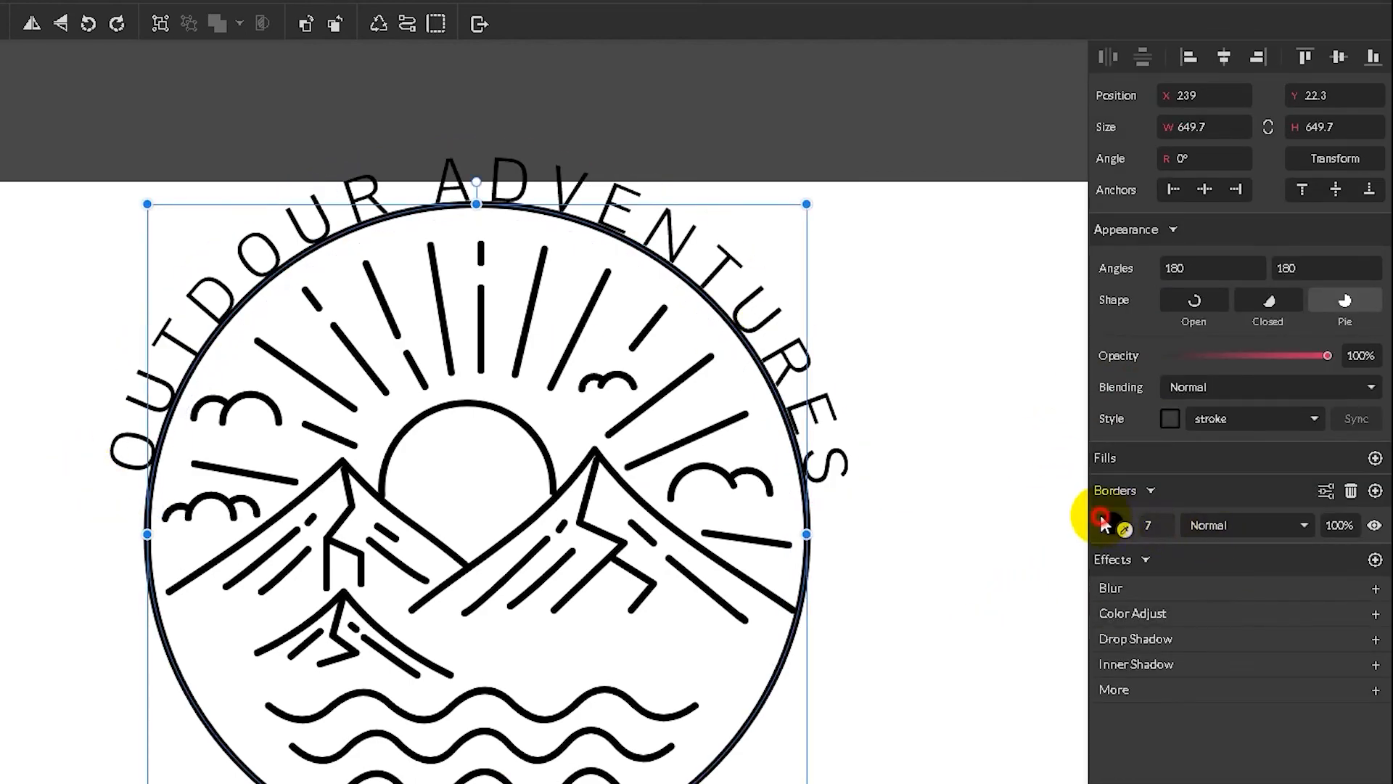
click(1351, 490)
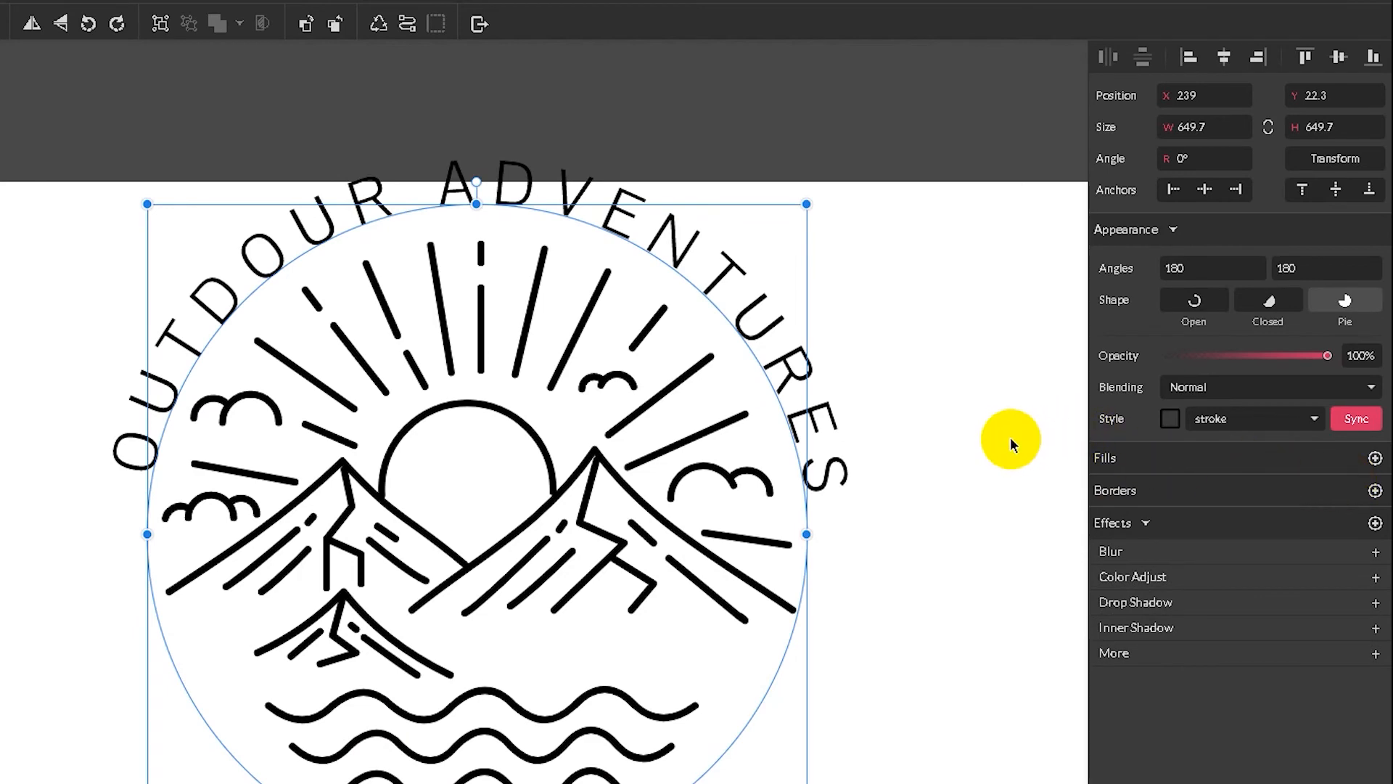
click(1022, 434)
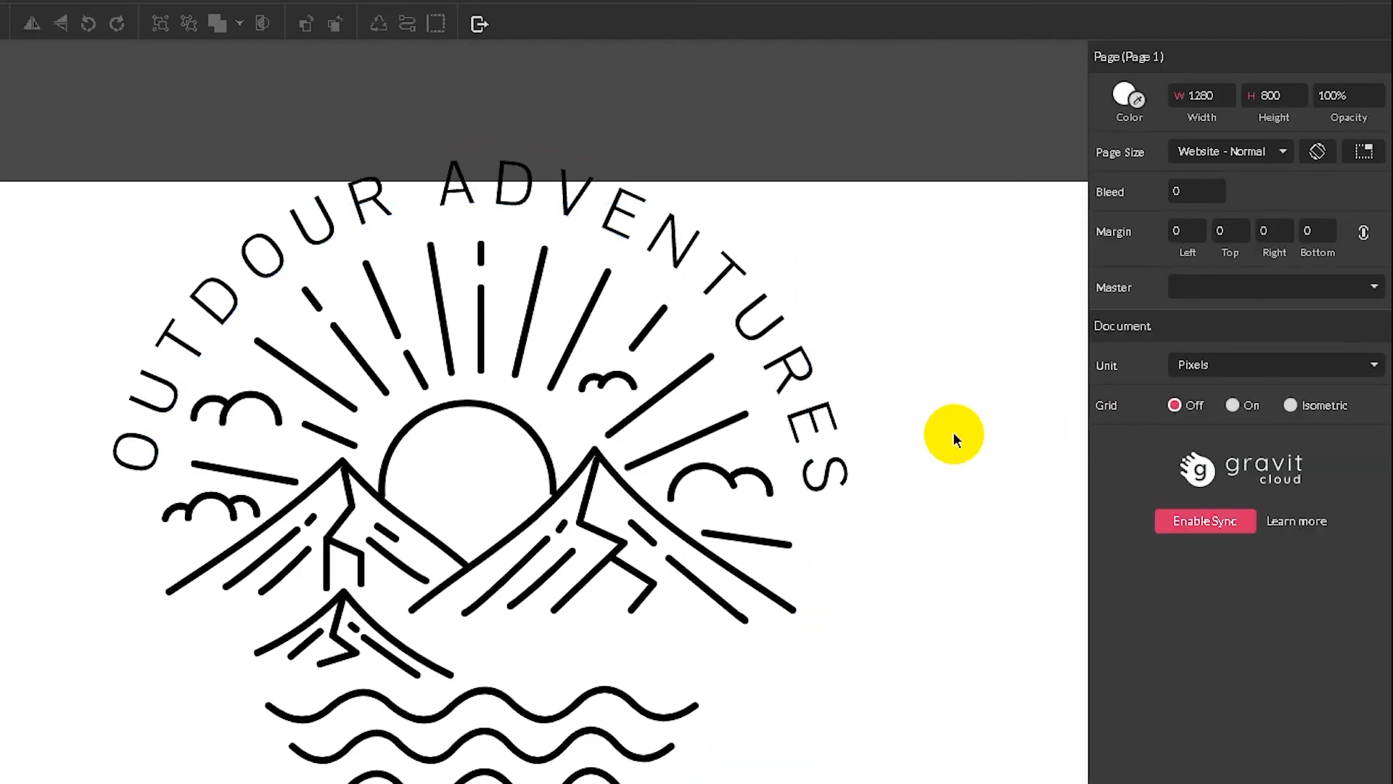
click(813, 421)
click(1245, 269)
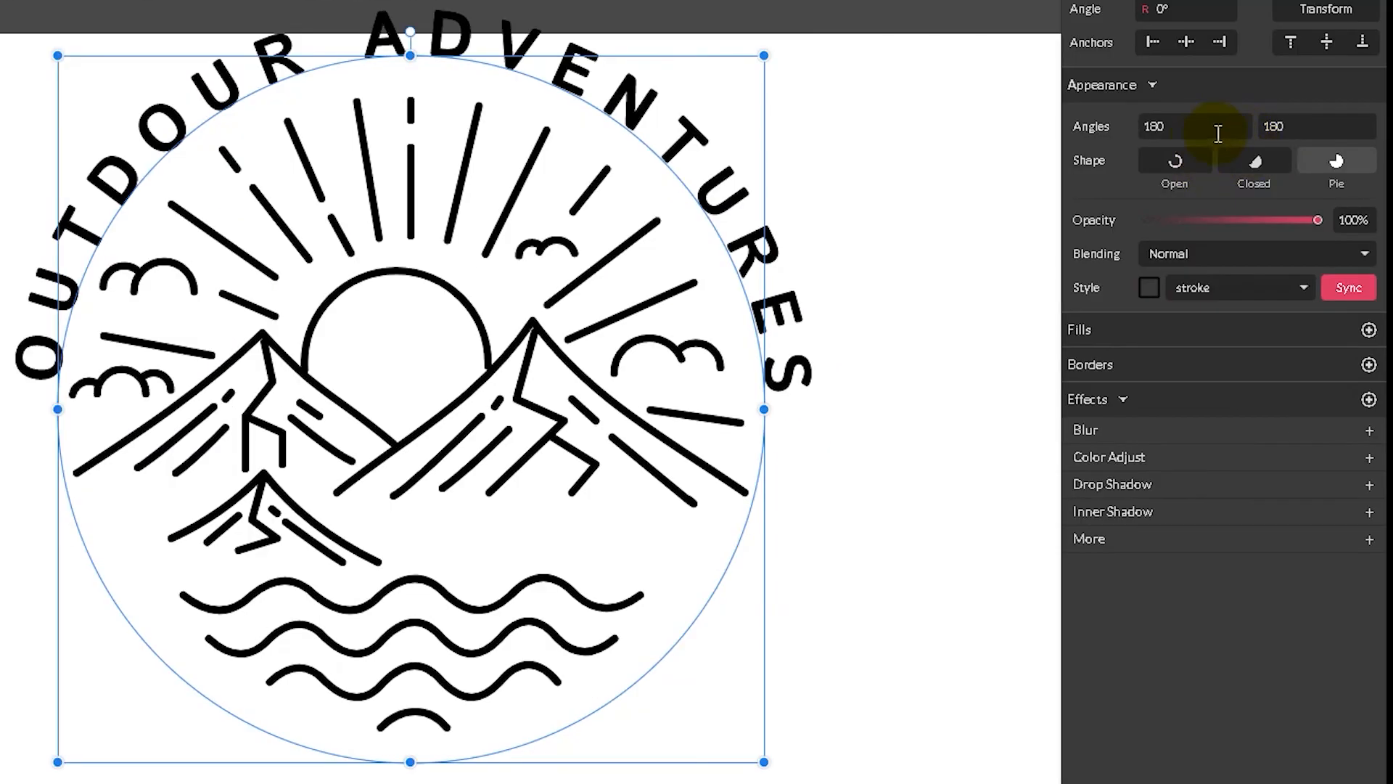
Step: Set the circle's second angle to 0 so only its upper half remains, and deselect it
click(1332, 123)
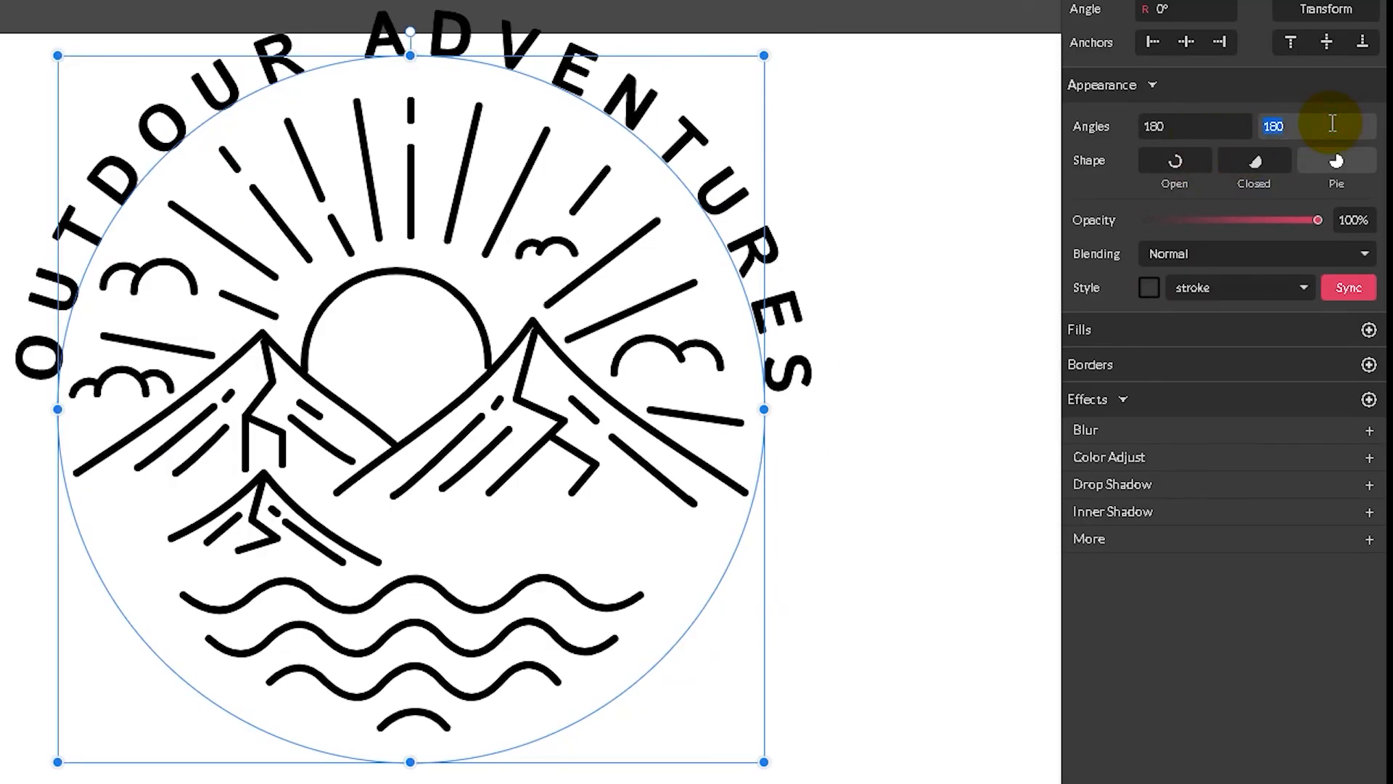
text(0)
key(Return)
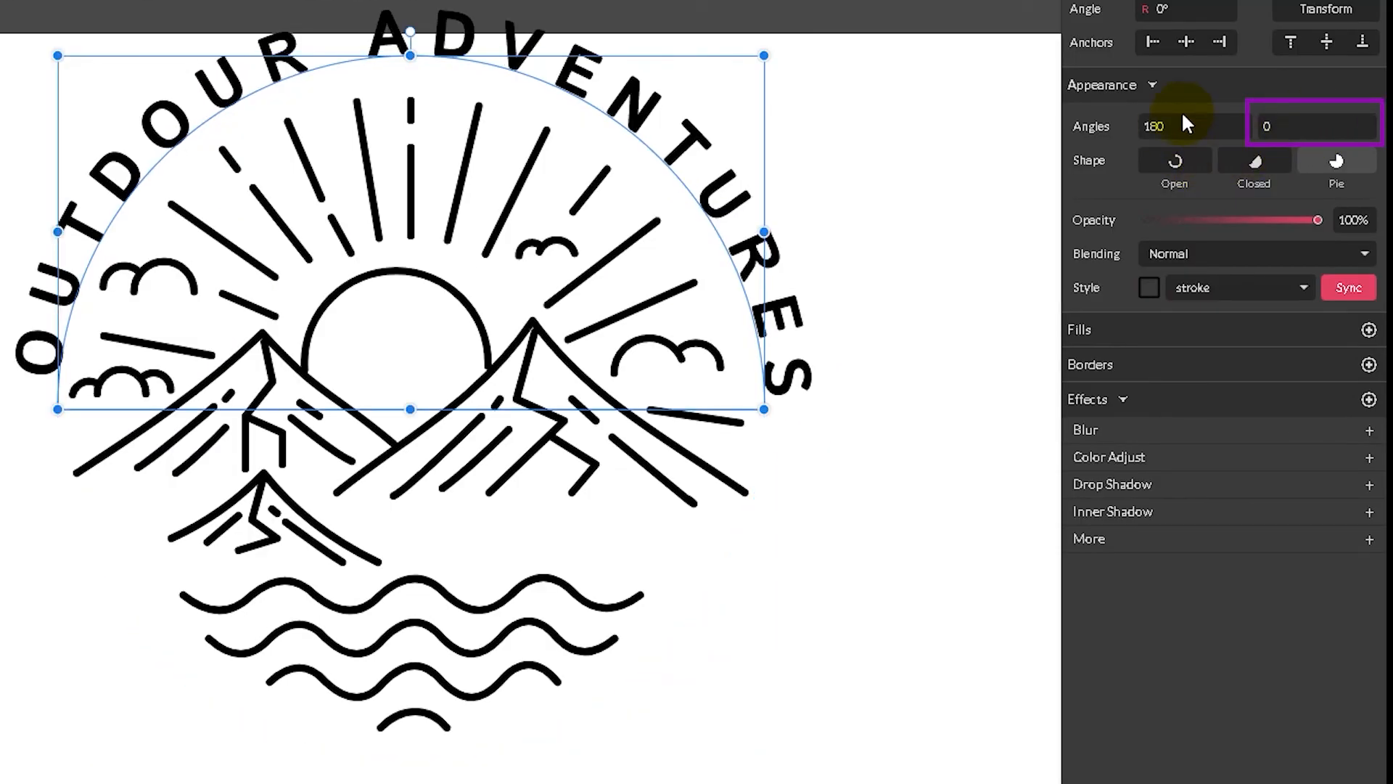
click(4, 406)
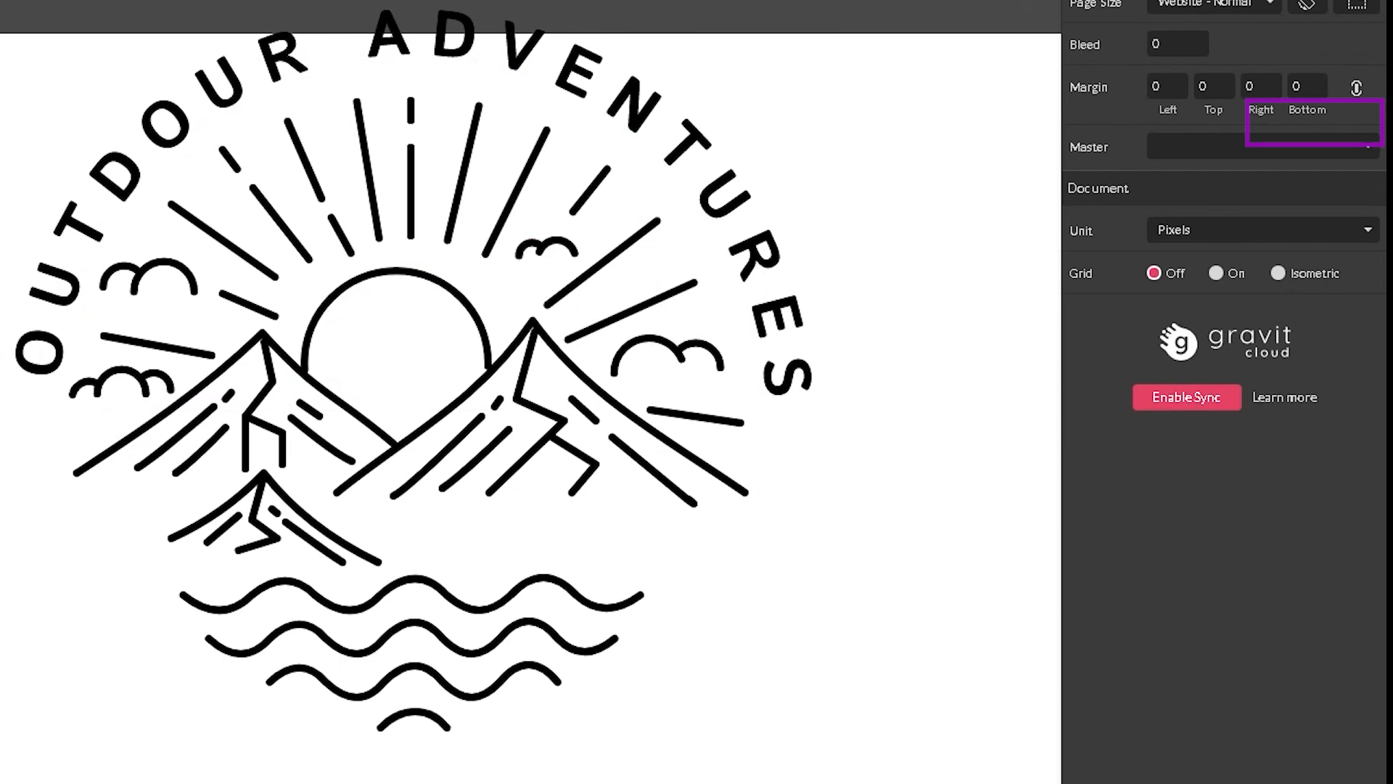